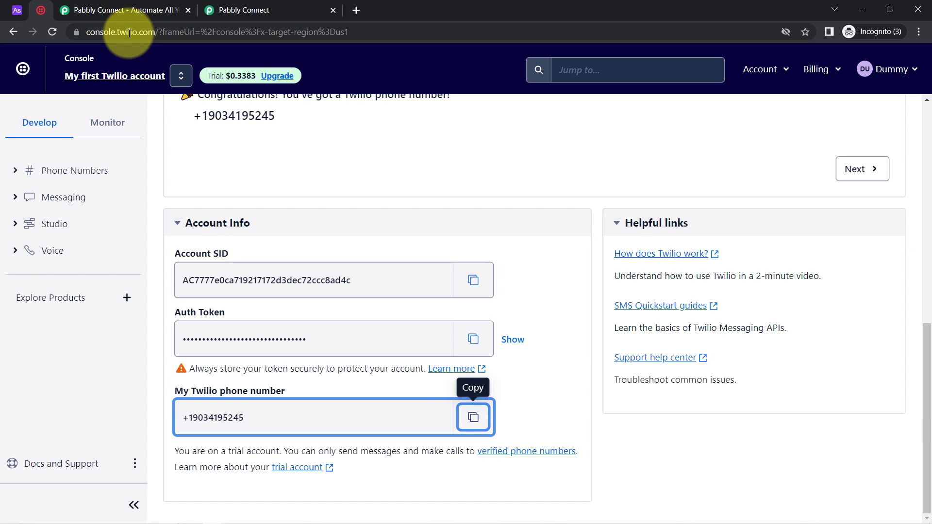
# Look over the Airtable base, Twilio console, Pabbly Connect website and Pabbly Connect dashboard, closing the limited-time offer popup.
pyautogui.click(17, 9)
pyautogui.click(41, 10)
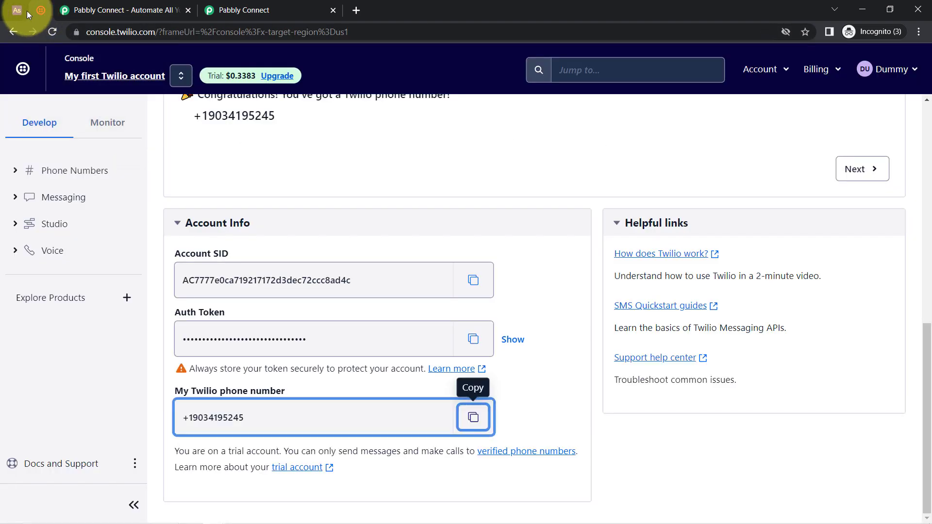
pyautogui.click(24, 11)
pyautogui.click(92, 13)
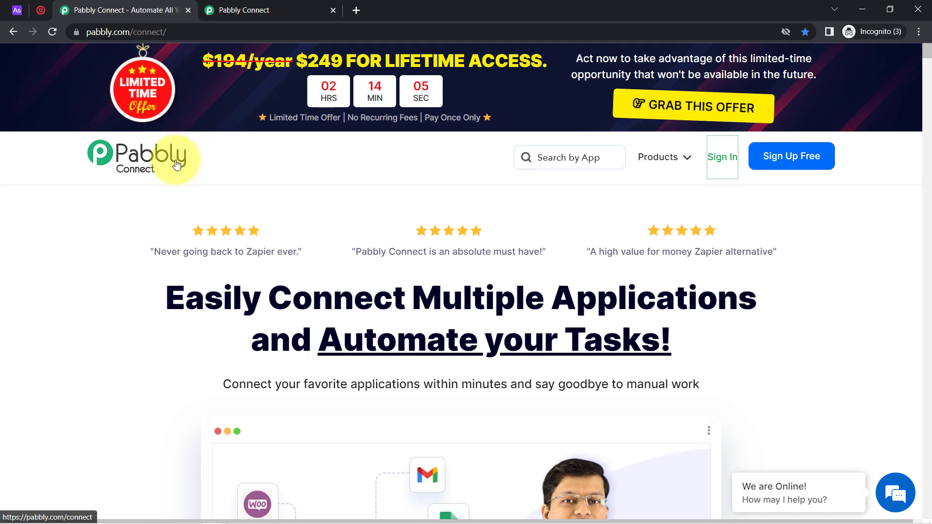
pyautogui.click(267, 10)
pyautogui.moveTo(97, 134); pyautogui.dragTo(232, 147)
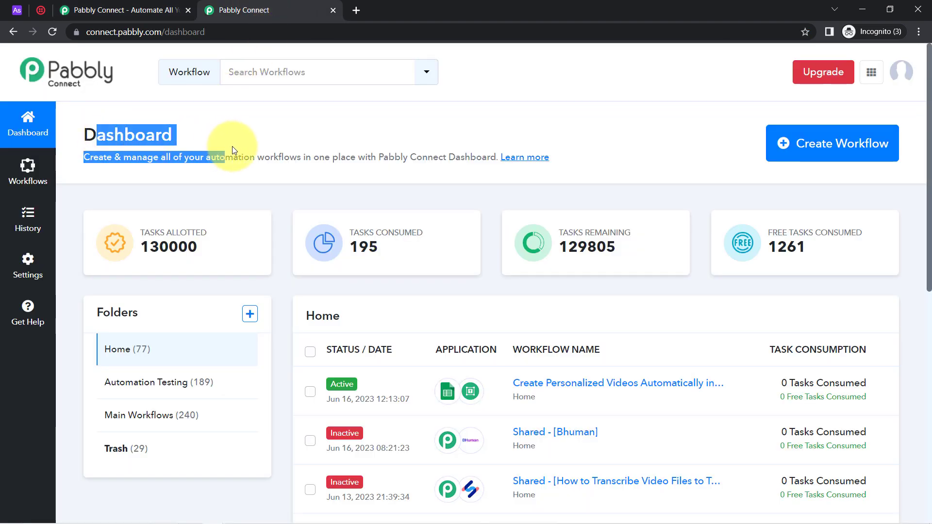
pyautogui.click(140, 6)
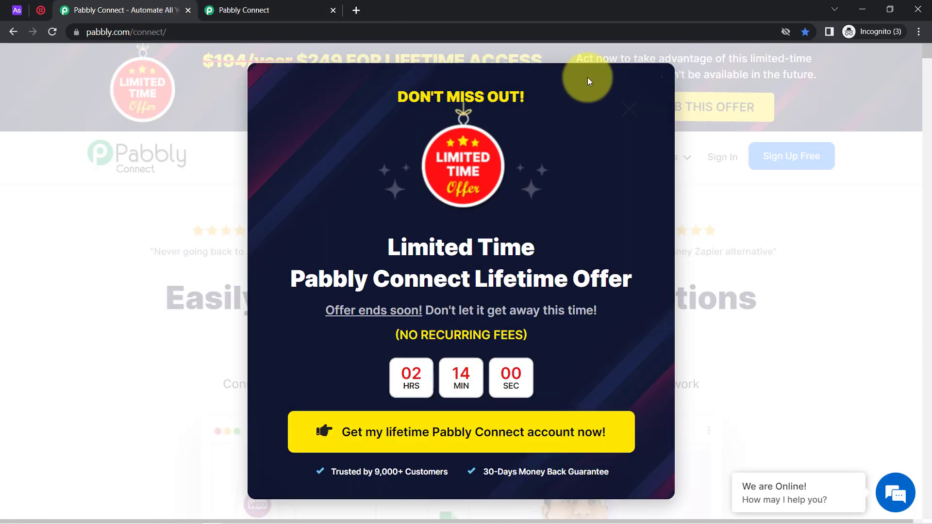
pyautogui.click(626, 105)
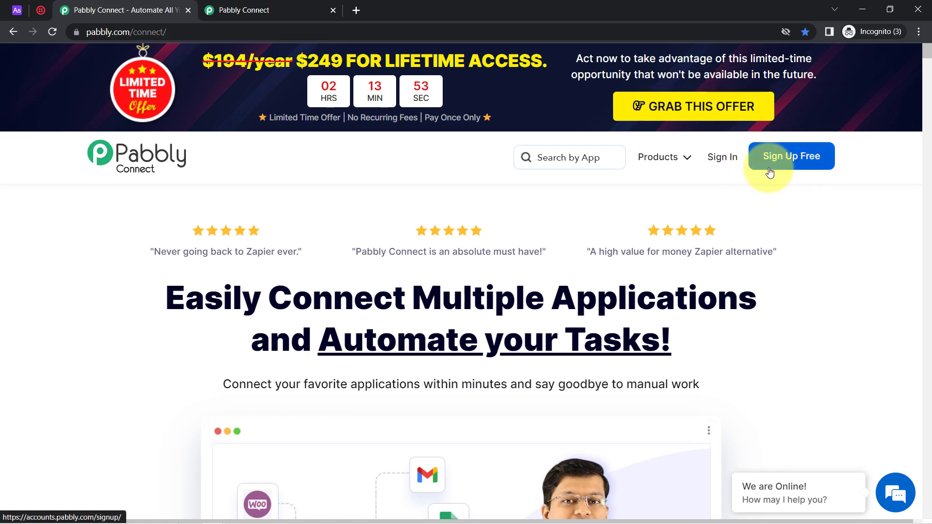
# Create a workflow named "Send SMS to Multiple Users from Airtable" from the Pabbly Connect dashboard.
pyautogui.click(250, 10)
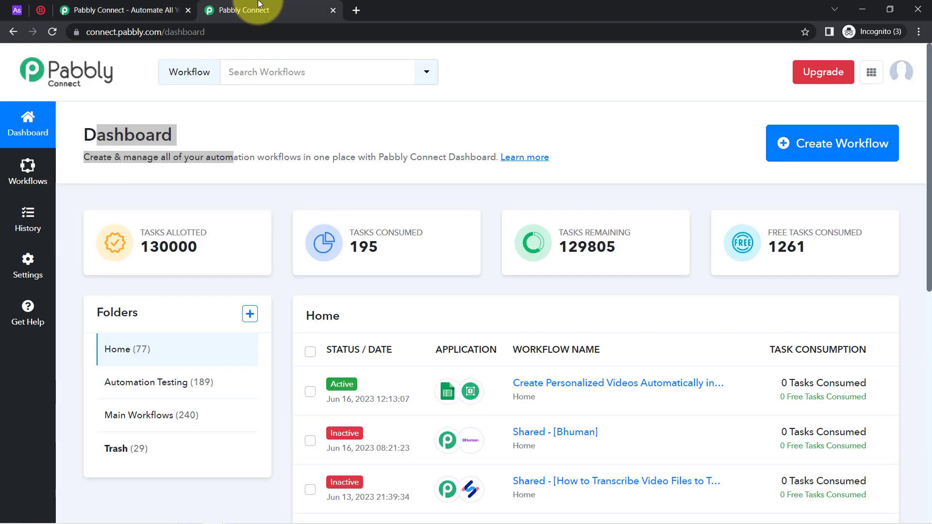
pyautogui.click(136, 131)
pyautogui.doubleClick(119, 136)
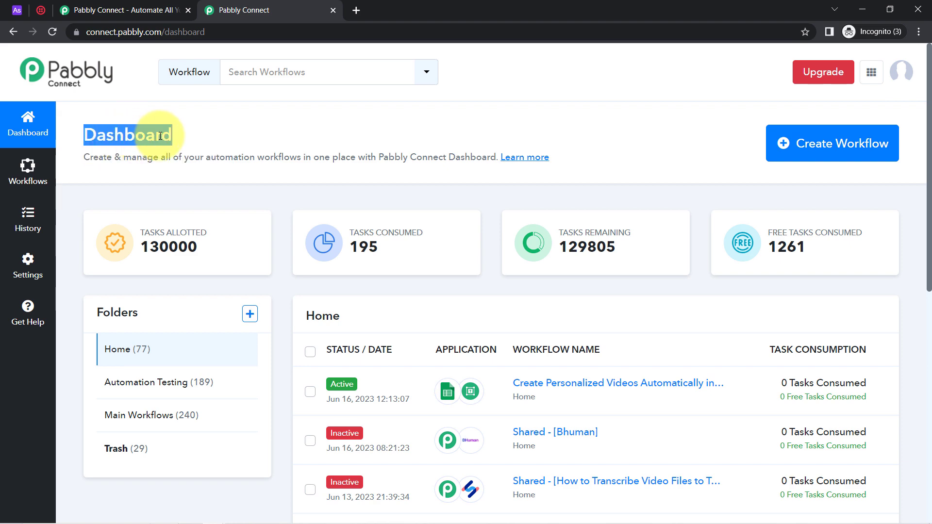
pyautogui.click(812, 146)
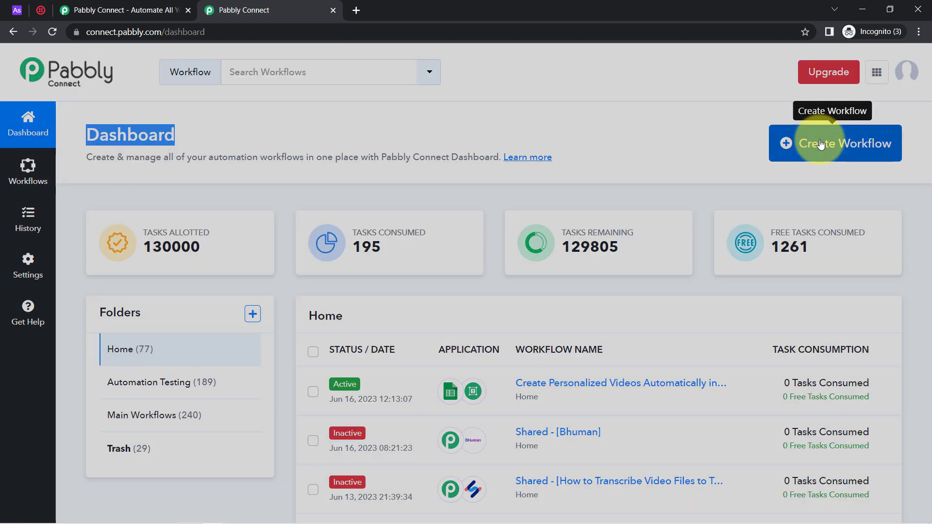
pyautogui.click(352, 291)
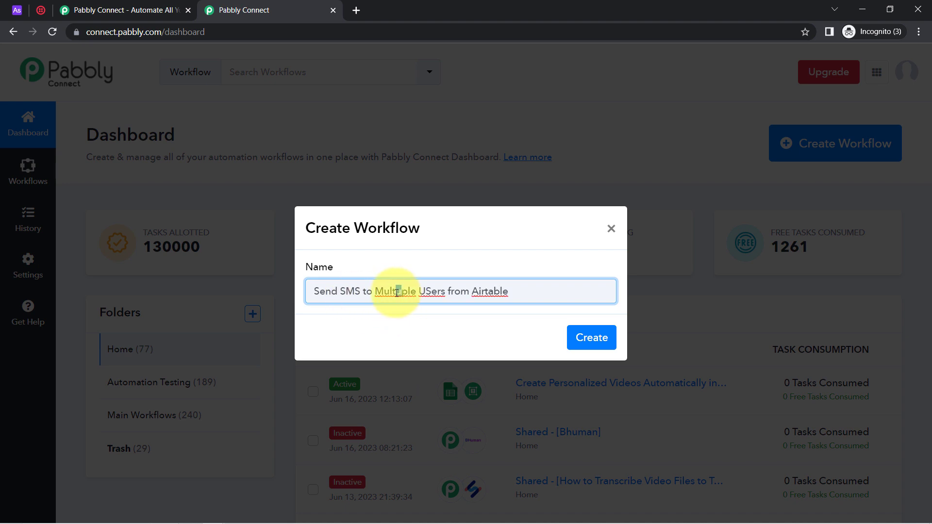
pyautogui.click(399, 293)
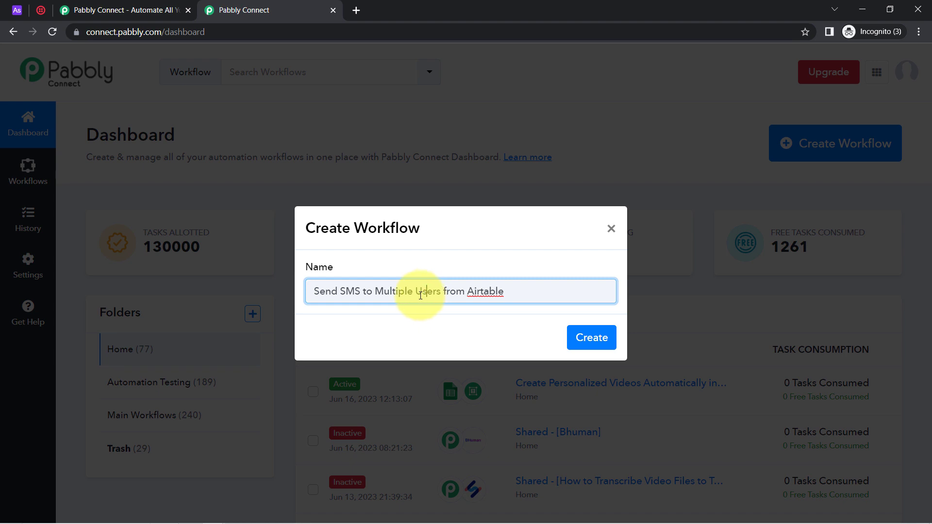
pyautogui.click(582, 342)
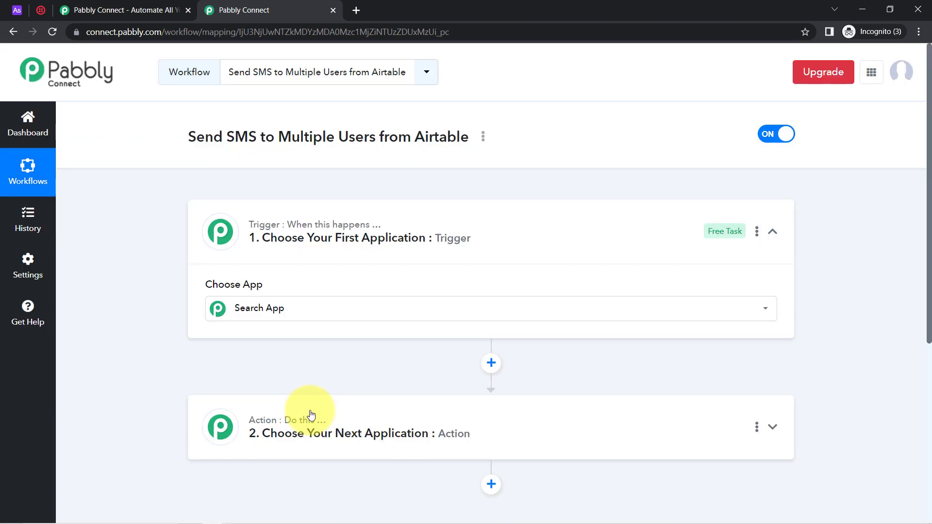
# Check the student assignment records in Airtable's Table 1, and choose Schedule by Pabbly as the workflow's trigger app.
pyautogui.click(254, 237)
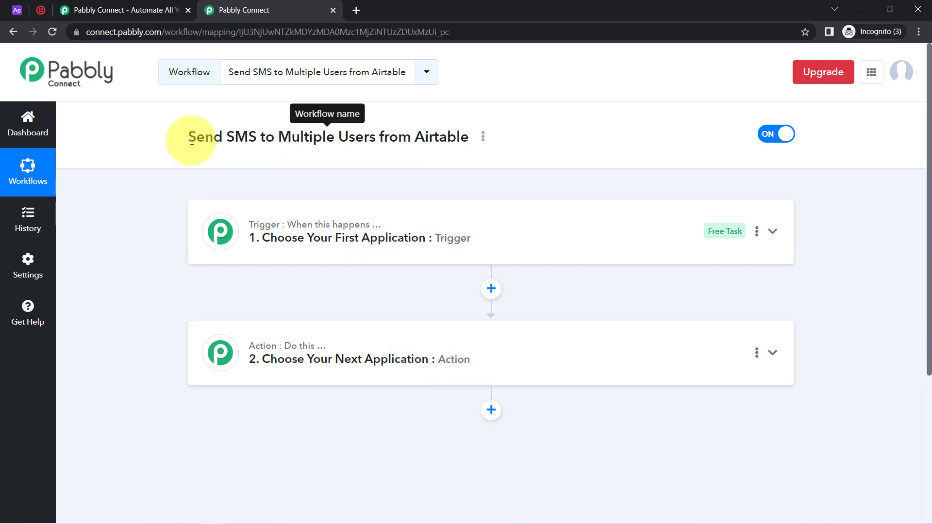
pyautogui.moveTo(186, 141); pyautogui.dragTo(442, 142)
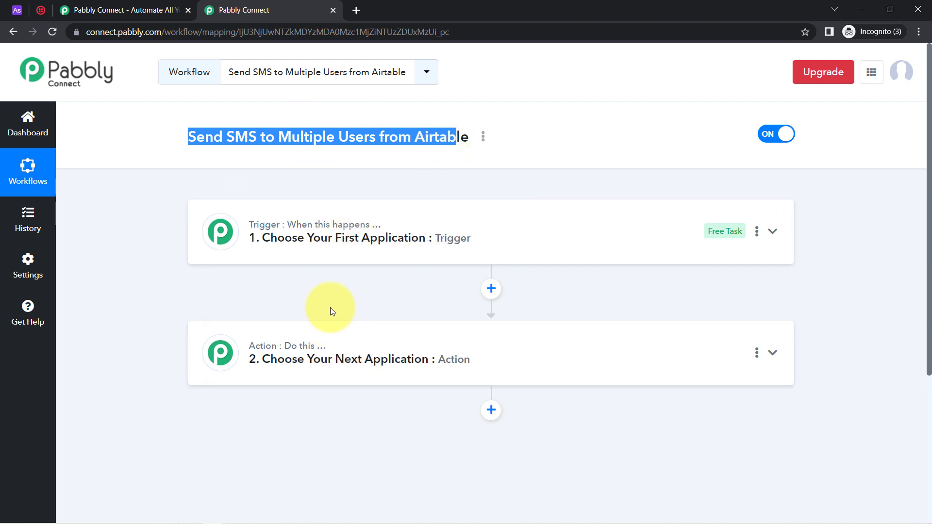
pyautogui.click(16, 7)
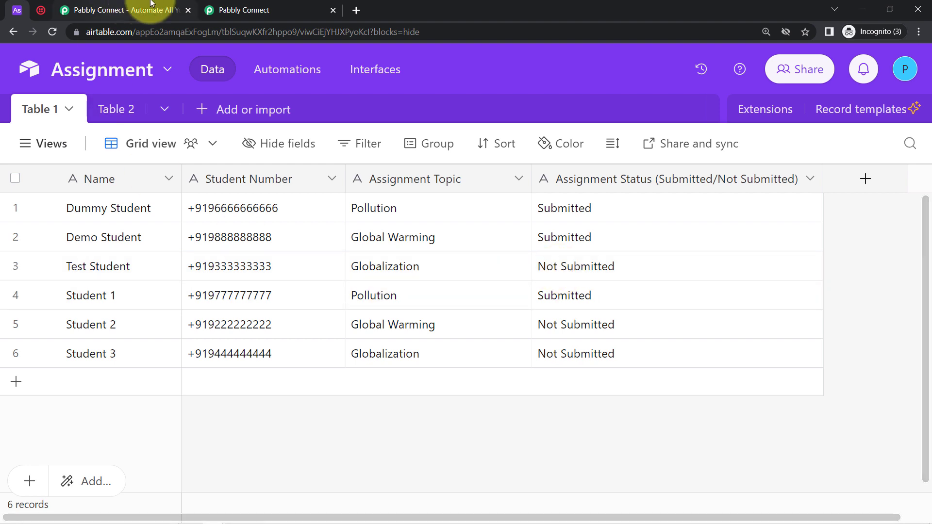
pyautogui.click(238, 10)
pyautogui.click(305, 240)
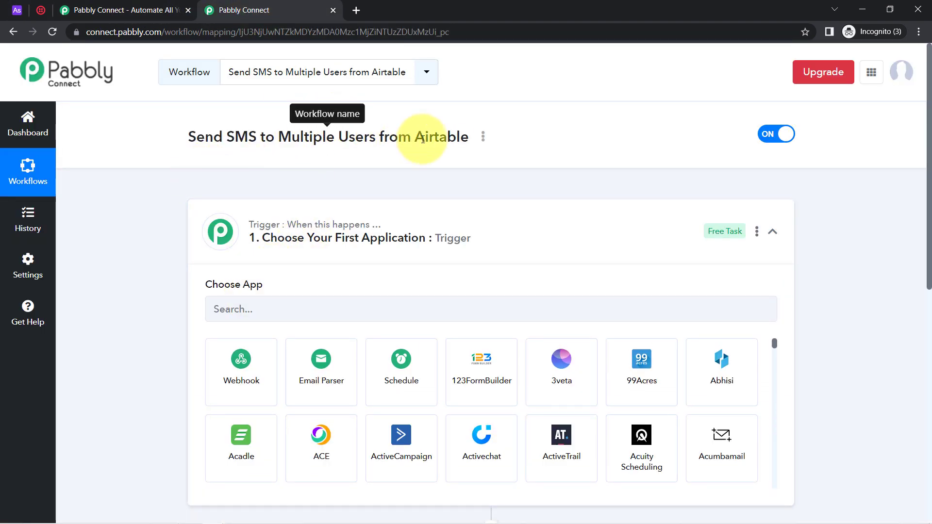
pyautogui.doubleClick(440, 136)
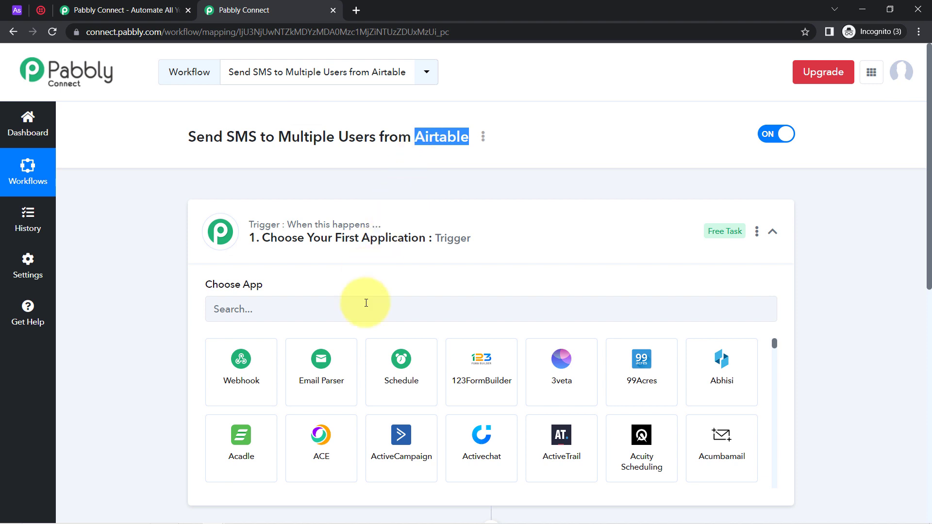
pyautogui.click(397, 366)
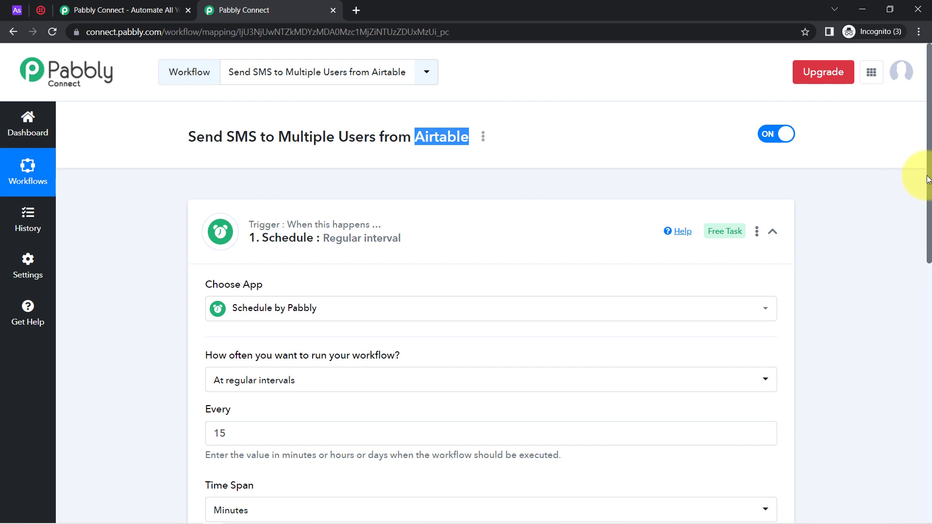
# Set the schedule trigger to run the workflow every day.
pyautogui.scroll(-3, 928, 185)
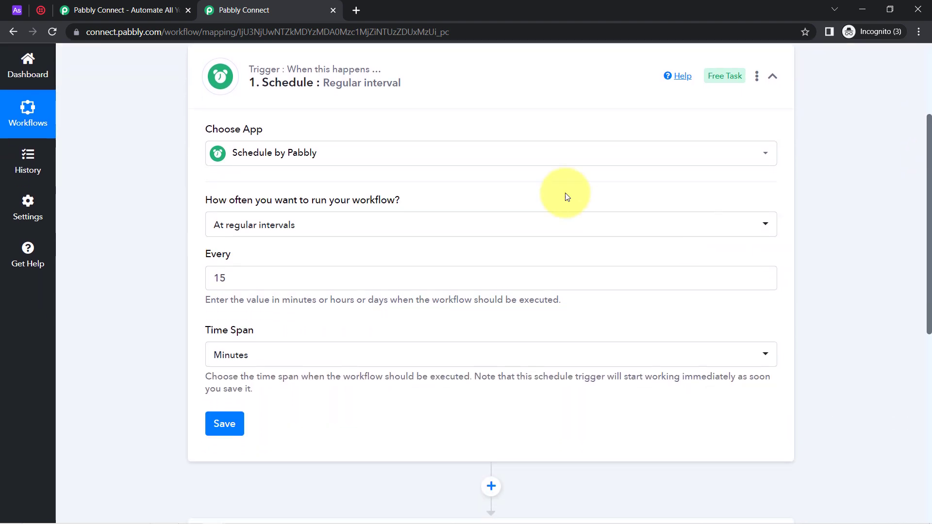
pyautogui.moveTo(399, 200); pyautogui.dragTo(379, 201)
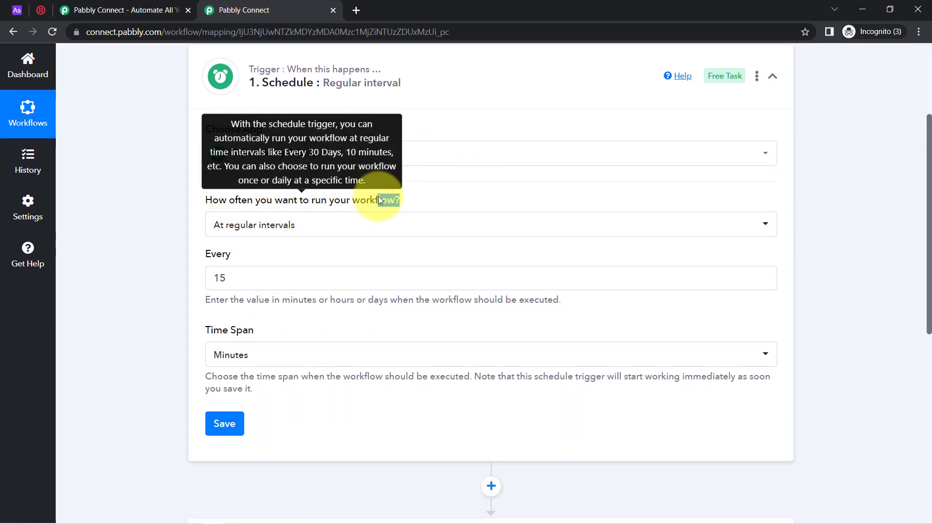
pyautogui.click(267, 228)
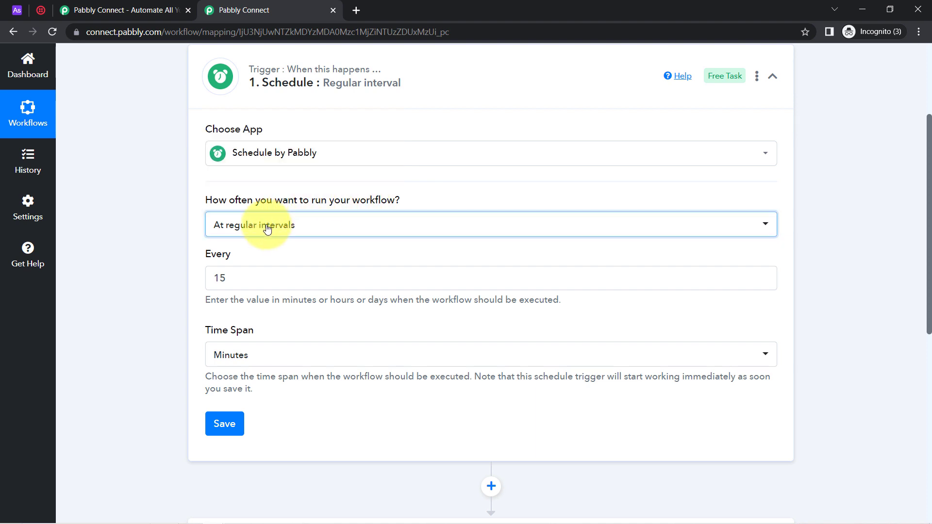
pyautogui.click(267, 229)
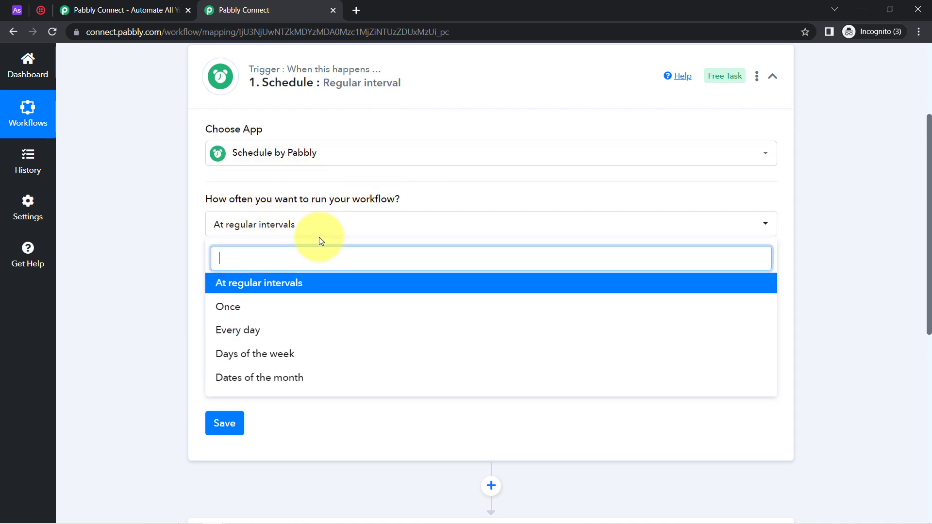
pyautogui.click(244, 335)
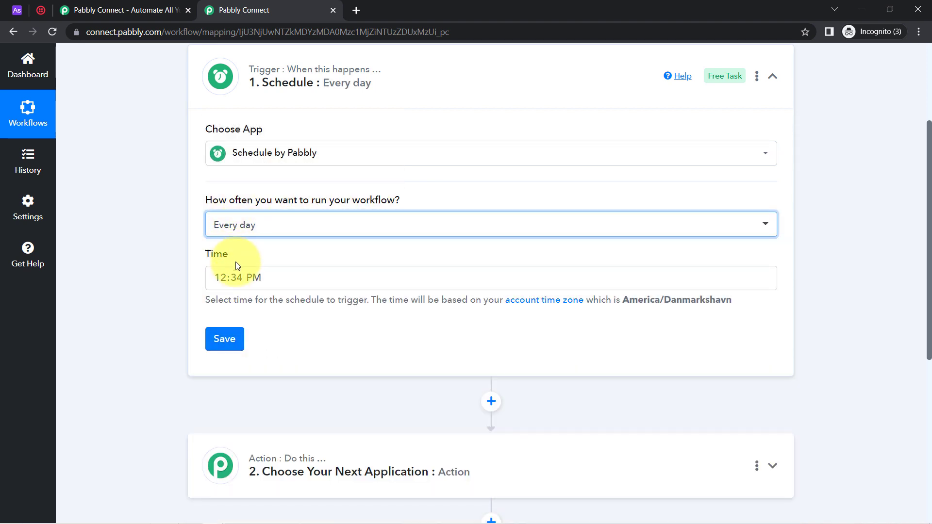
# Try to switch the daily trigger time to AM.
pyautogui.click(229, 279)
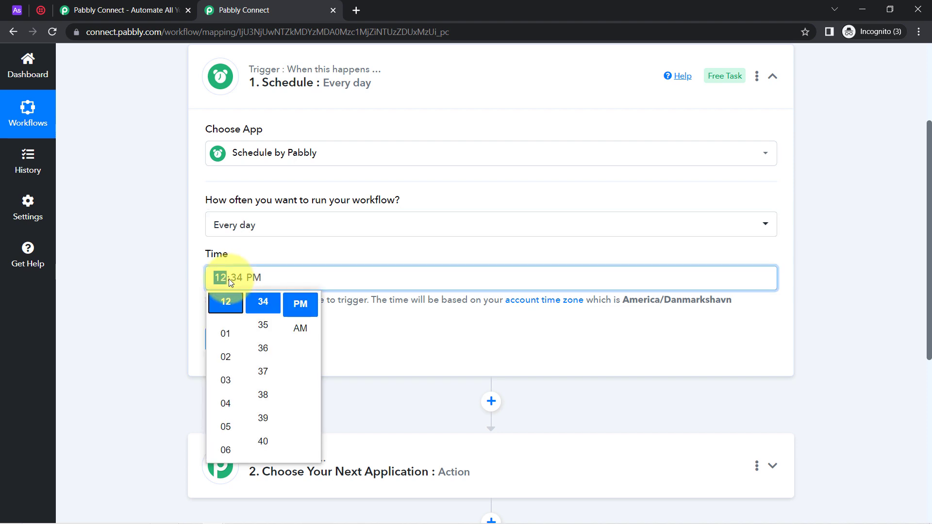
pyautogui.scroll(3, 223, 330)
pyautogui.scroll(3, 223, 401)
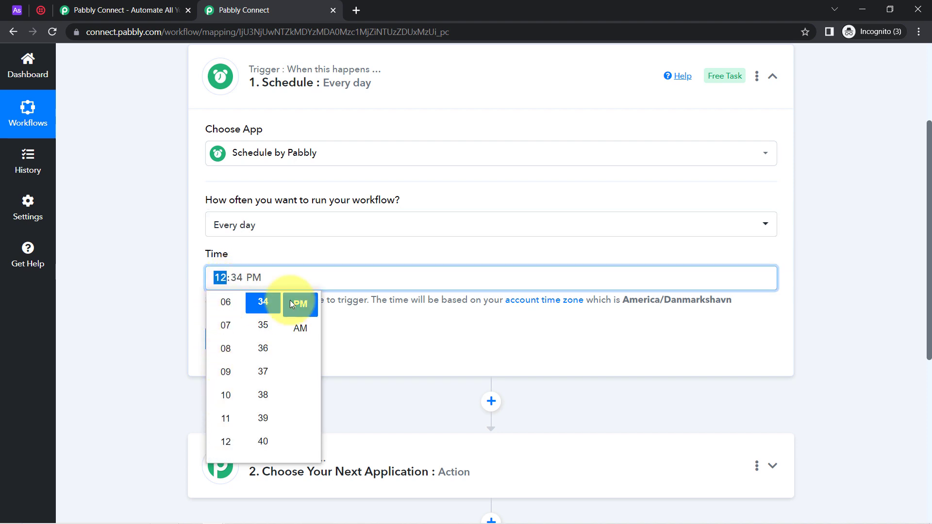
pyautogui.click(300, 323)
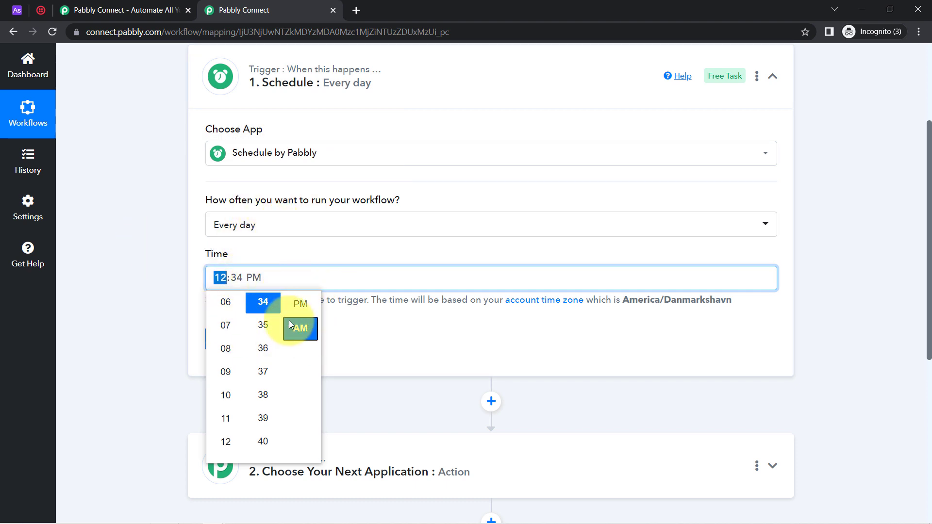
pyautogui.click(197, 313)
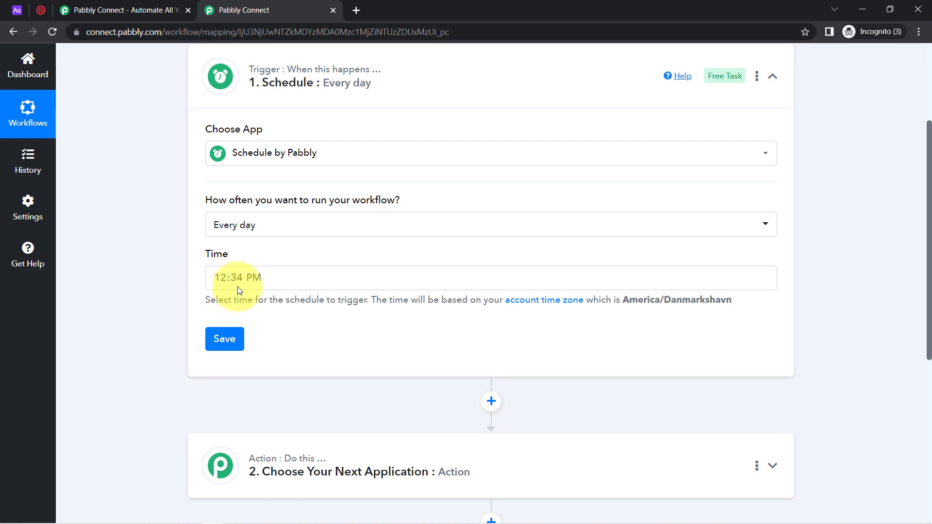
# Set the daily trigger time to 12:34 AM, save the schedule and check the response received.
pyautogui.click(251, 281)
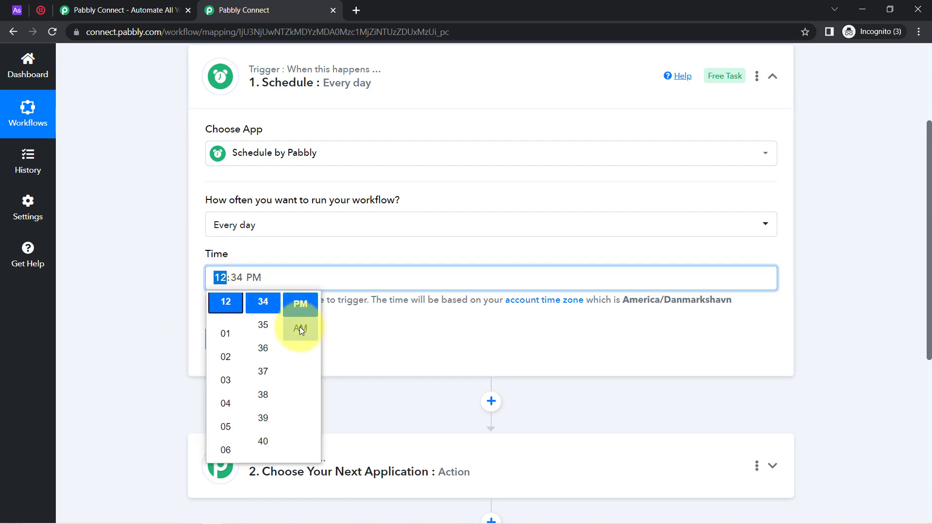
pyautogui.click(147, 332)
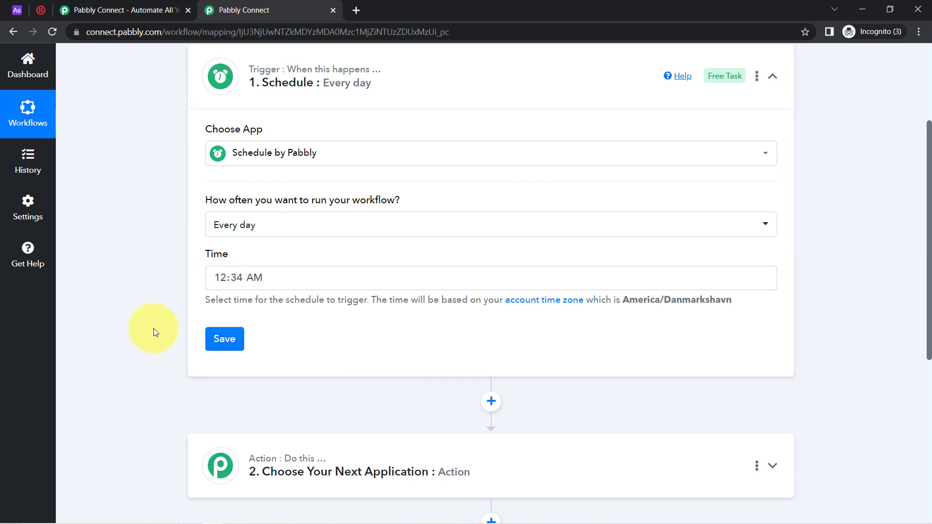
pyautogui.click(225, 339)
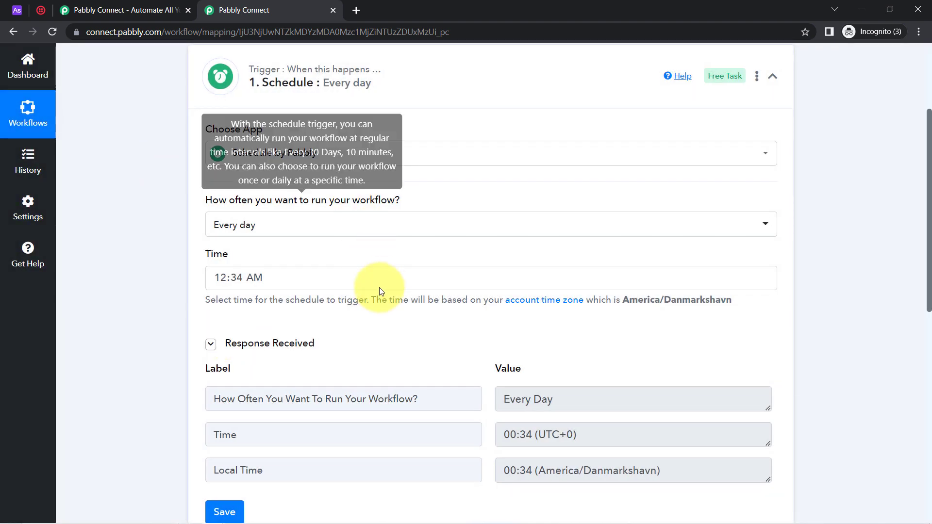
pyautogui.scroll(-2, 541, 342)
pyautogui.scroll(-1, 541, 344)
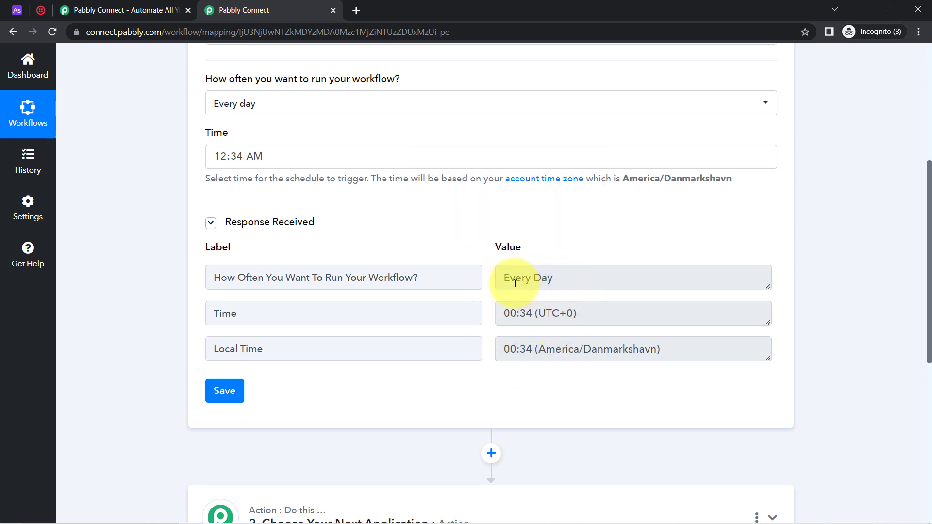
pyautogui.moveTo(515, 283); pyautogui.dragTo(549, 283)
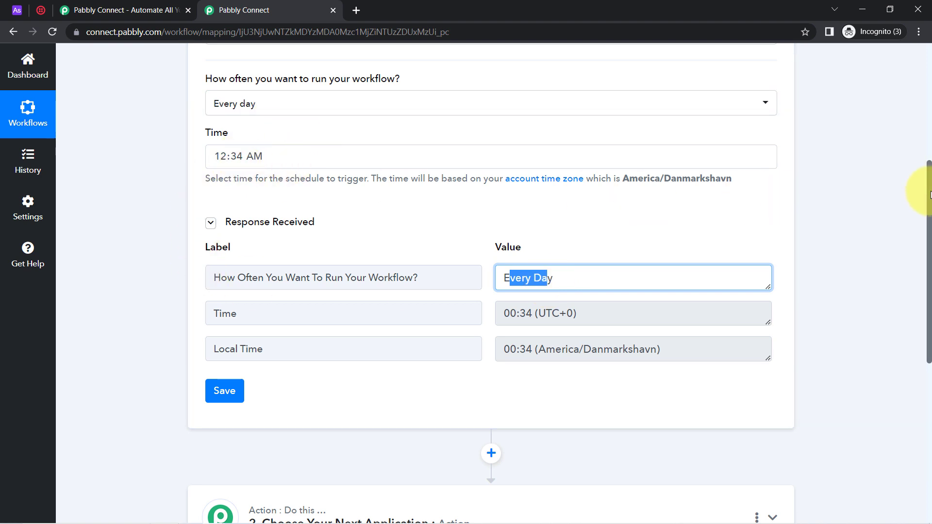
# Choose Airtable as the app for the workflow's second step.
pyautogui.moveTo(929, 194); pyautogui.dragTo(916, 322)
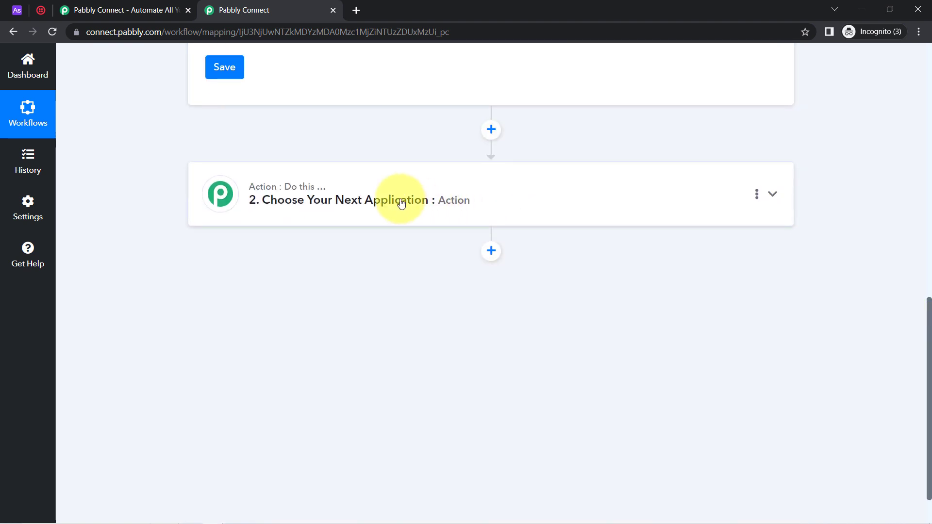
pyautogui.click(401, 204)
pyautogui.click(270, 264)
pyautogui.write('ai')
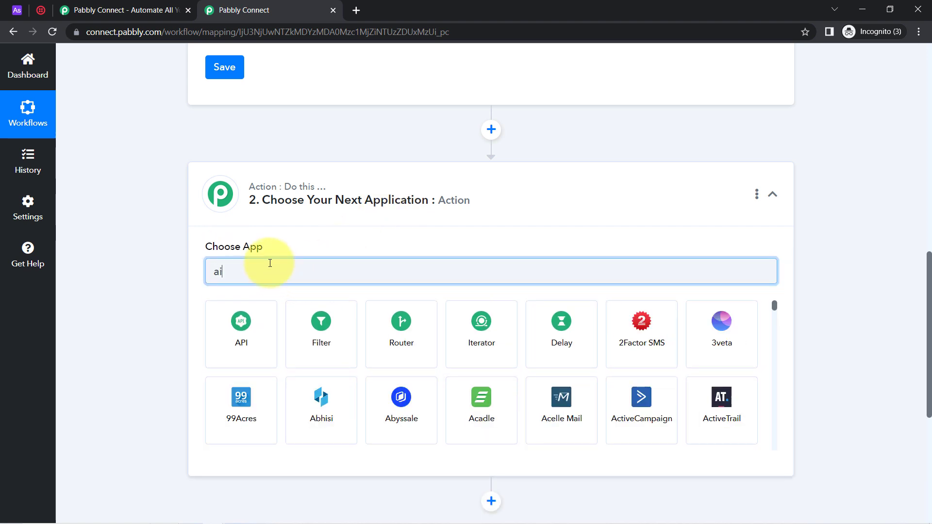
pyautogui.write('rt')
pyautogui.click(240, 300)
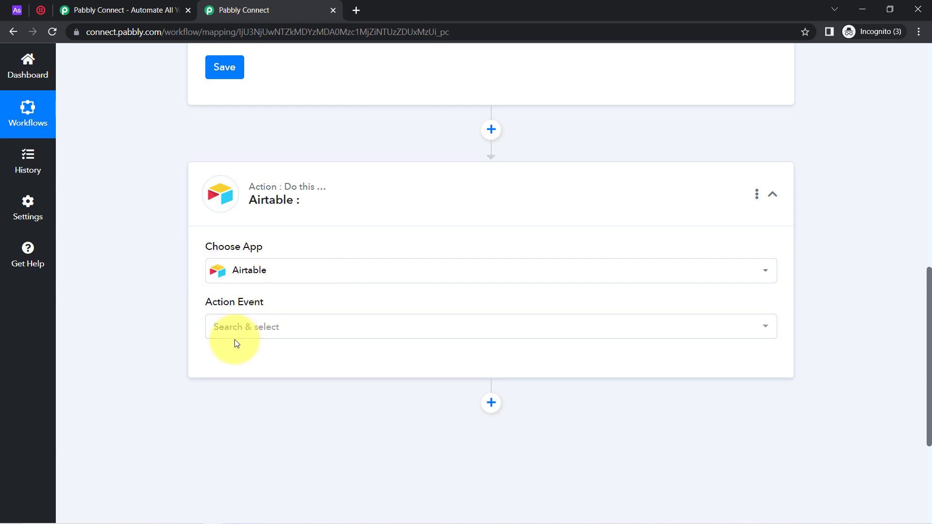
# Set the Airtable action event to Get All Record, and check the student assignment records in Airtable's Table 1.
pyautogui.click(218, 333)
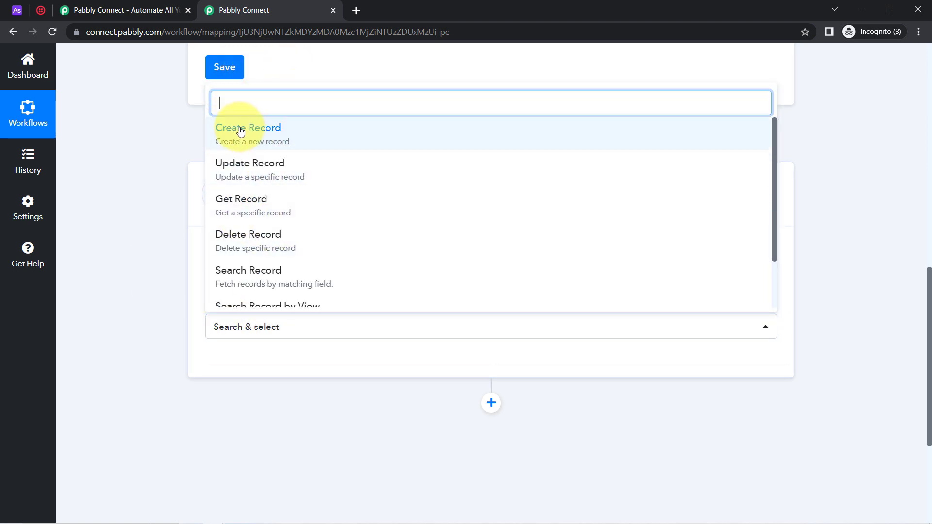
pyautogui.write('get')
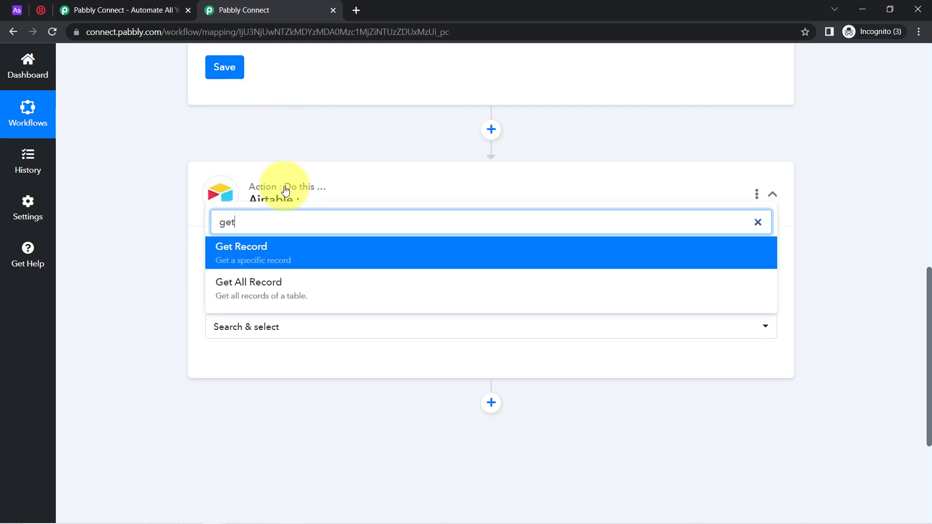
pyautogui.click(250, 262)
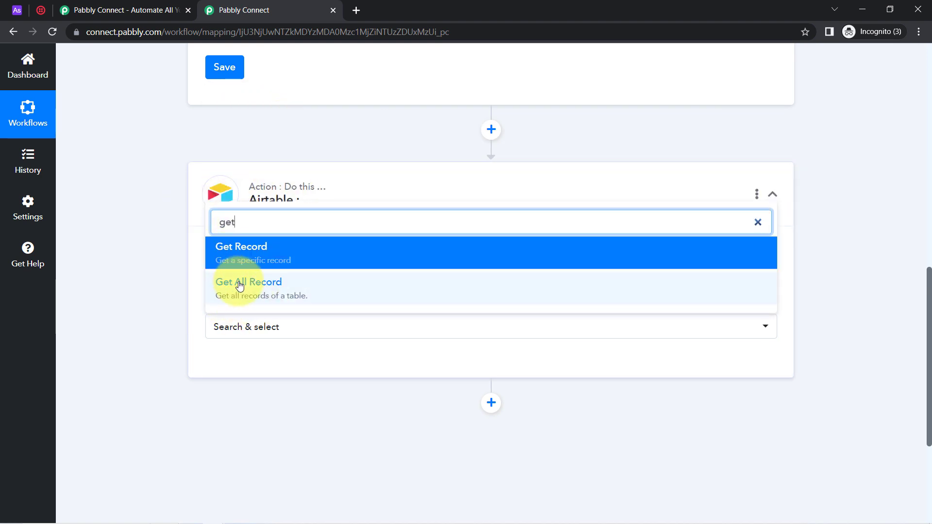
pyautogui.click(239, 285)
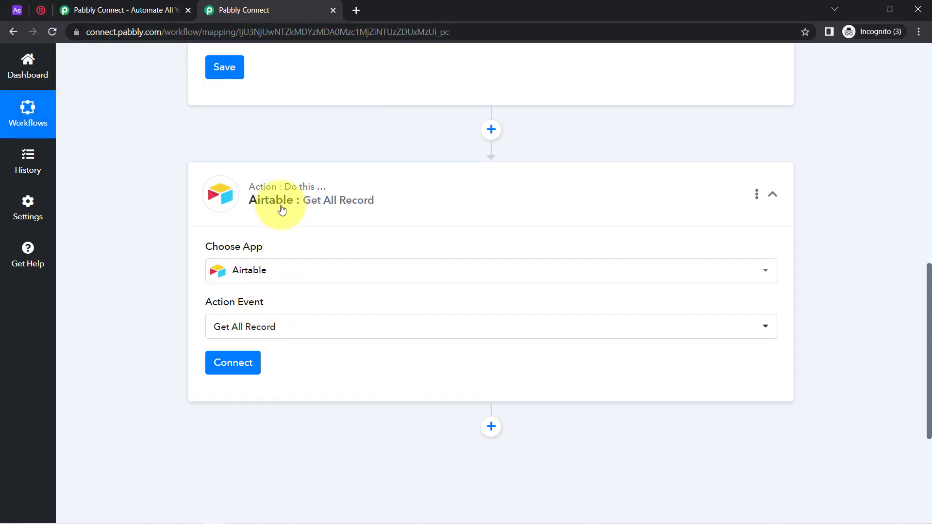
pyautogui.click(21, 10)
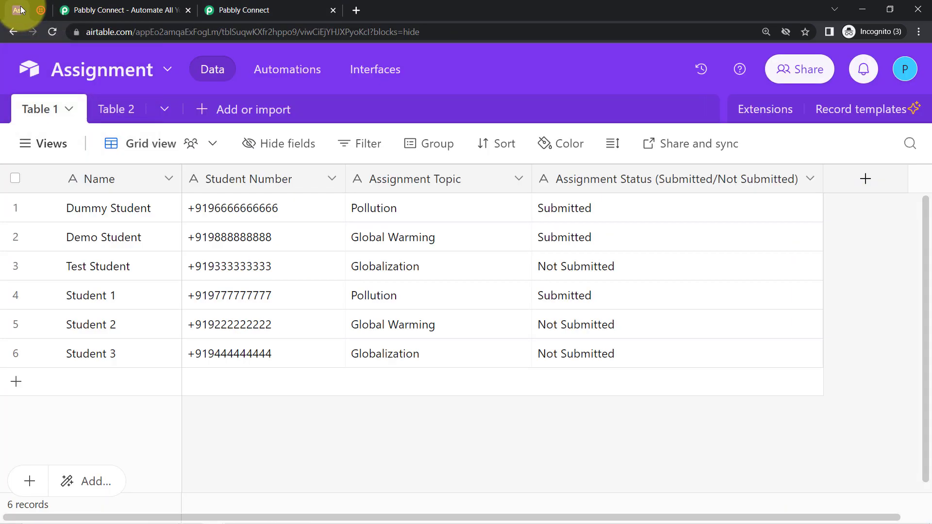
pyautogui.click(279, 8)
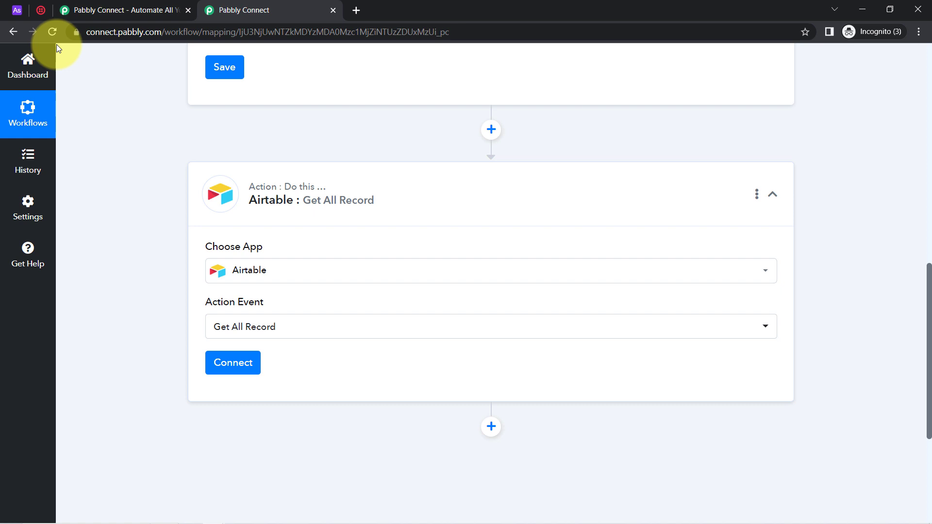
pyautogui.click(17, 10)
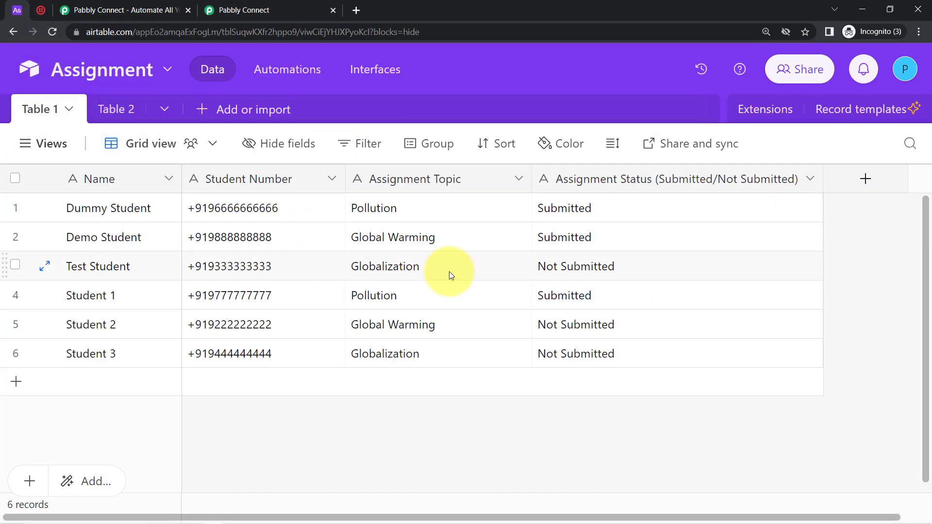
pyautogui.click(244, 8)
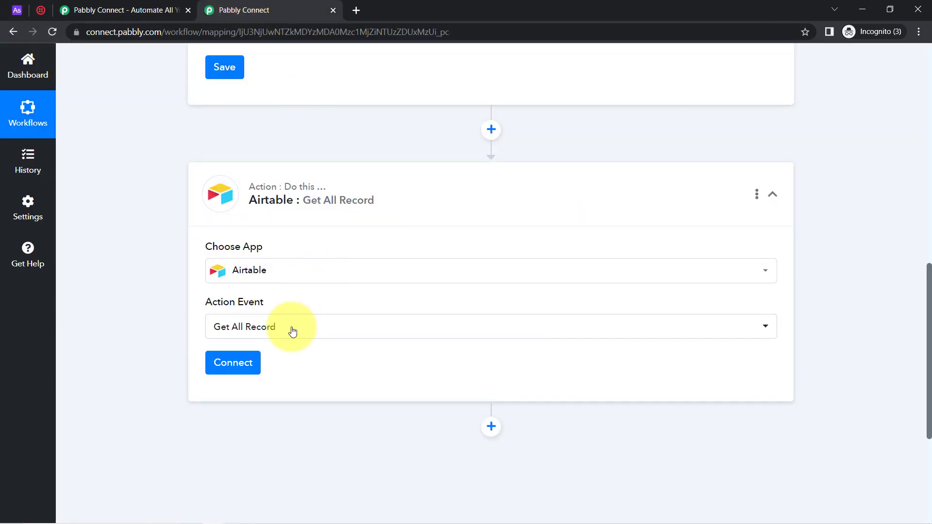
# Start adding a new Airtable connection and open the linked Developer Hub in a new tab.
pyautogui.click(225, 362)
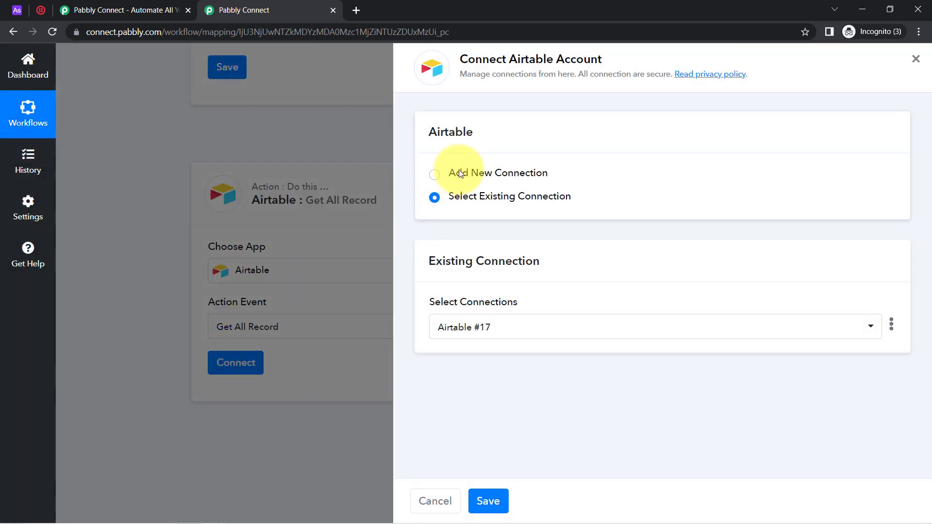
pyautogui.click(469, 174)
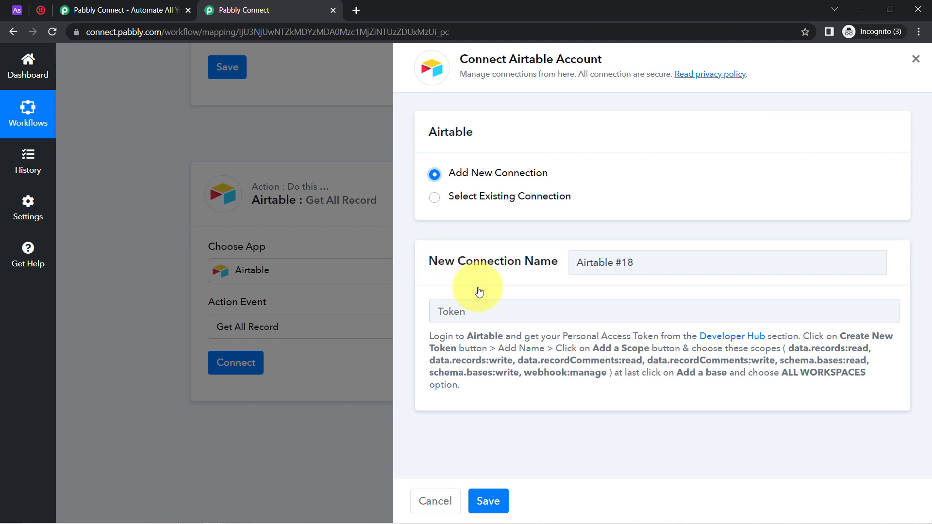
pyautogui.rightClick(740, 341)
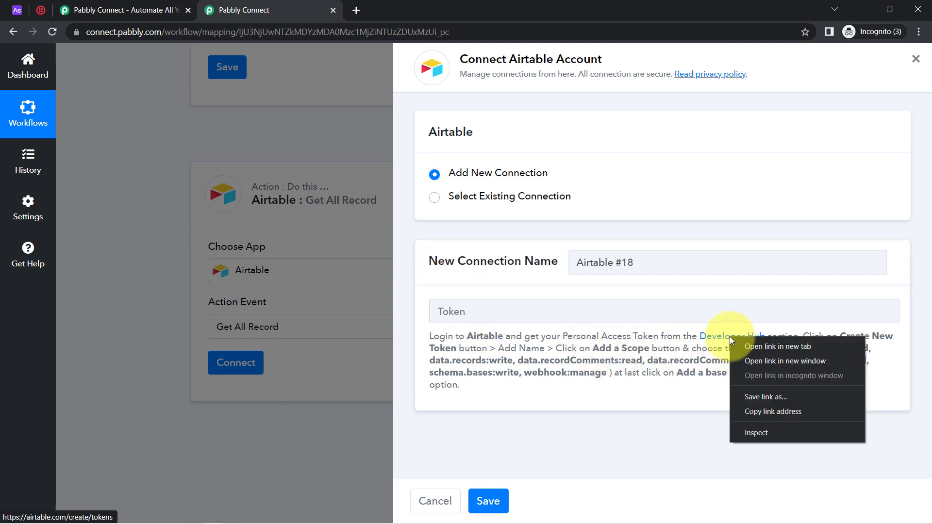
pyautogui.click(777, 348)
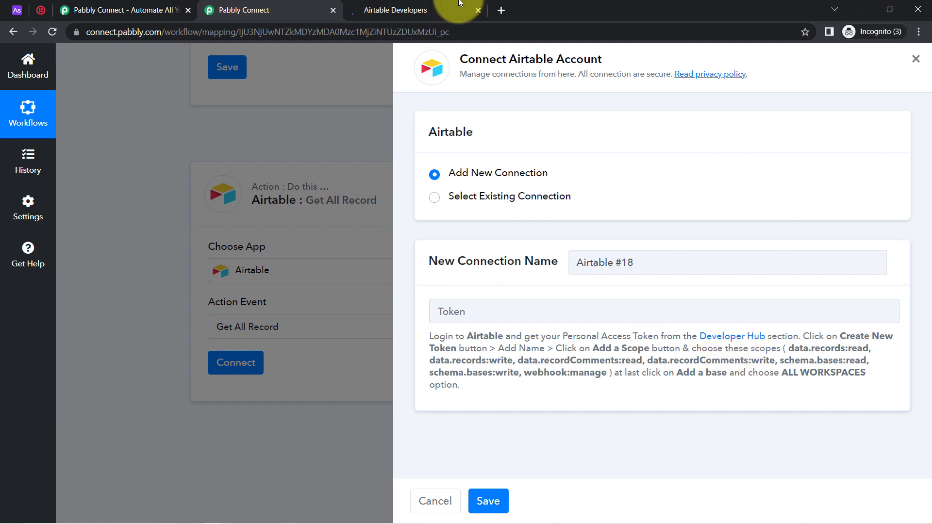
# On the Airtable Developers page, start a new personal access token named Automation of SMS.
pyautogui.click(425, 6)
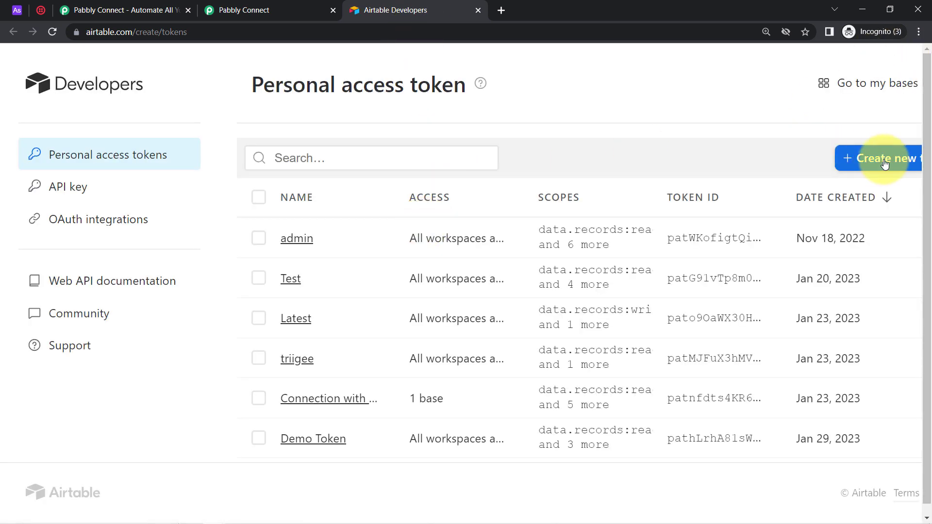
pyautogui.click(885, 164)
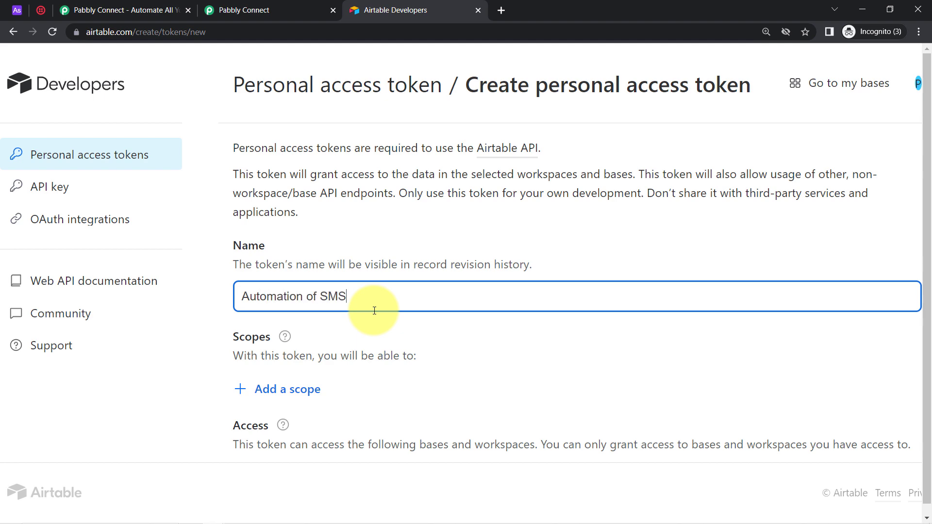
pyautogui.scroll(-3, 367, 312)
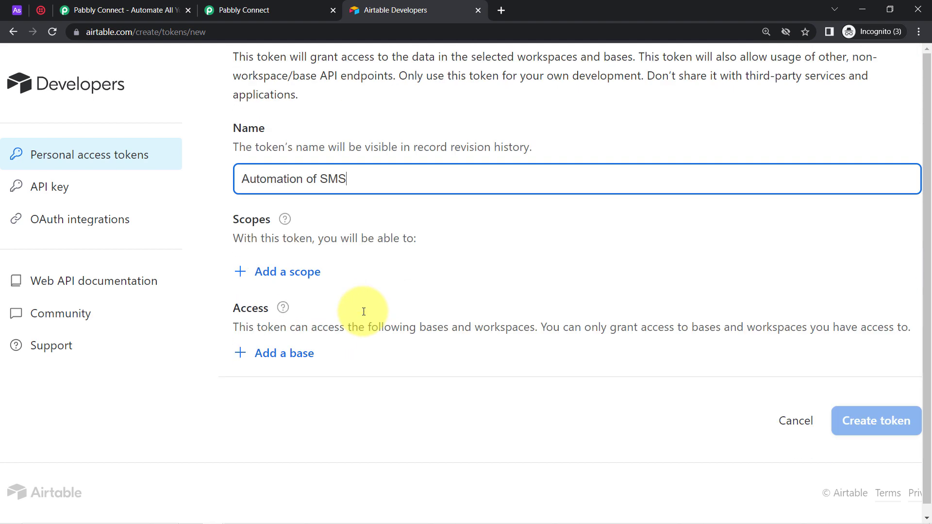
# Add the data.records, data.recordComments and schema.bases read and write scopes plus webhook:manage to the token, following Pabbly Connect's connection instructions.
pyautogui.click(291, 275)
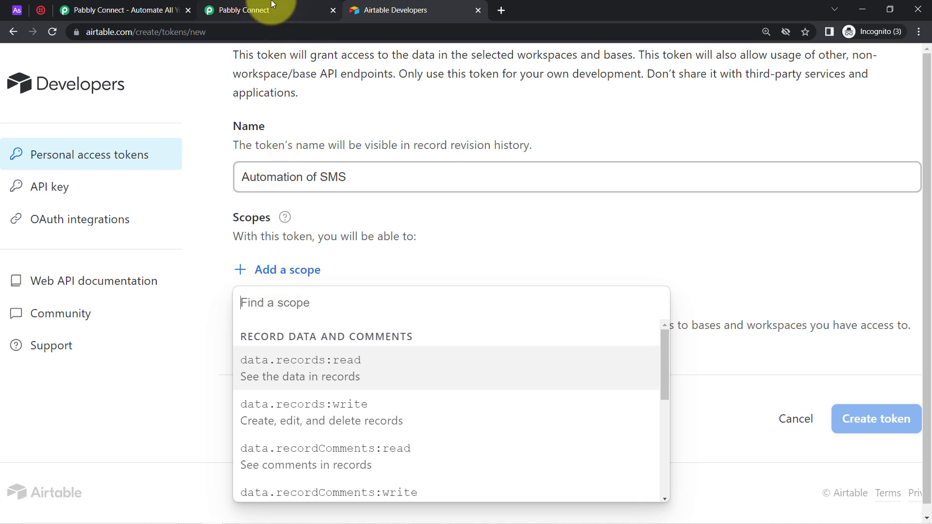
pyautogui.click(272, 5)
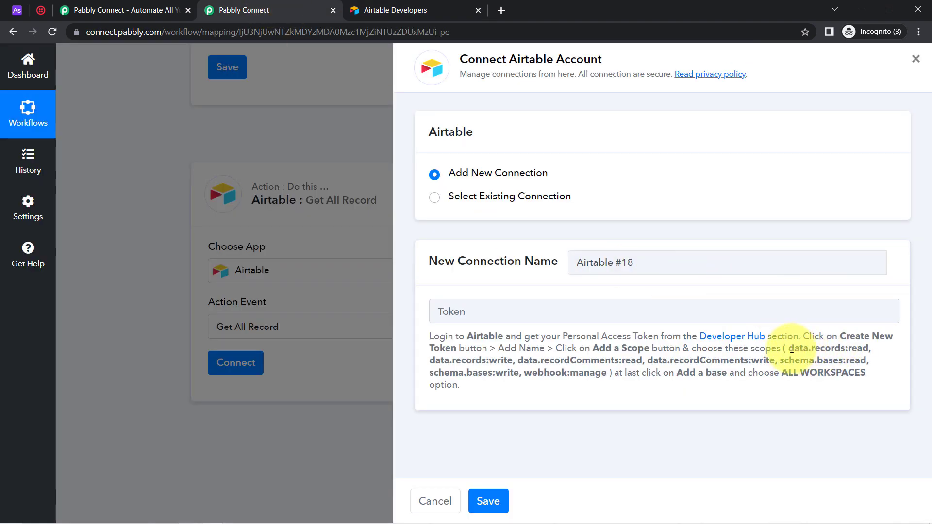
pyautogui.moveTo(792, 349); pyautogui.dragTo(857, 349)
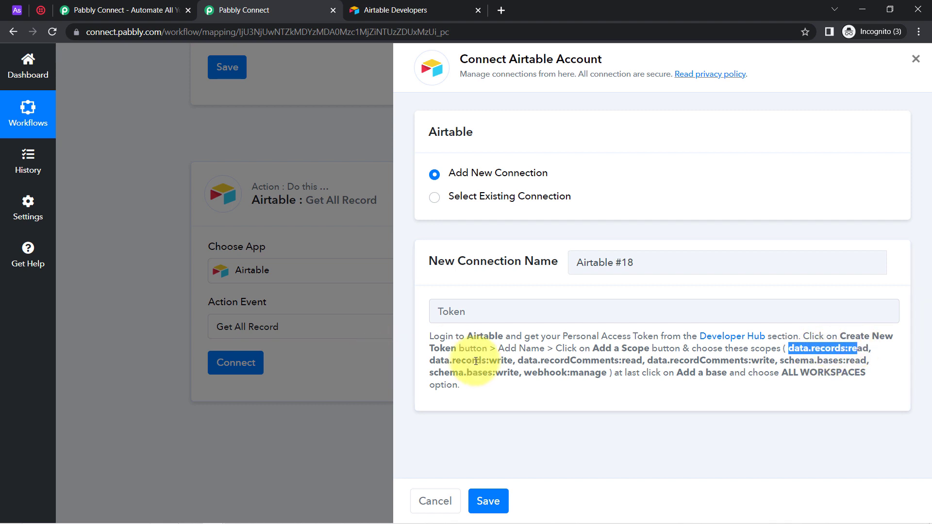
pyautogui.moveTo(476, 361); pyautogui.dragTo(867, 363)
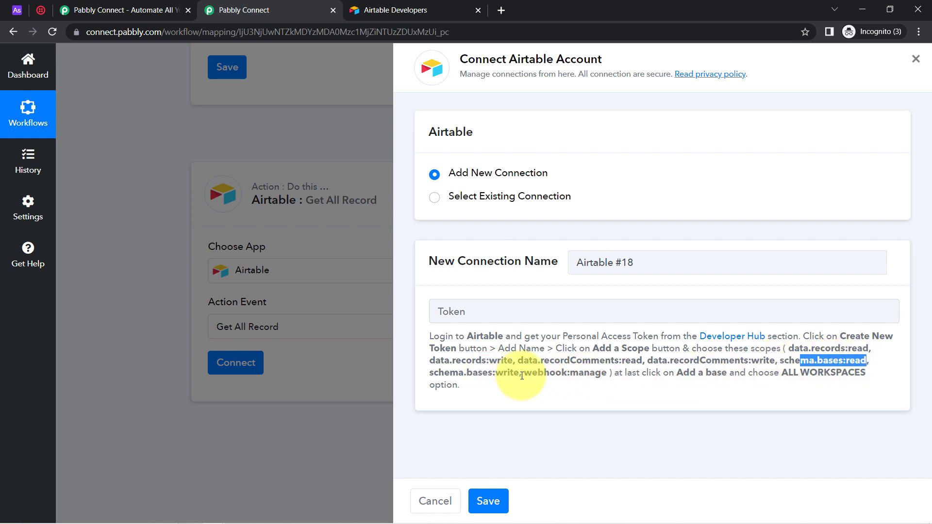
pyautogui.moveTo(530, 372); pyautogui.dragTo(599, 372)
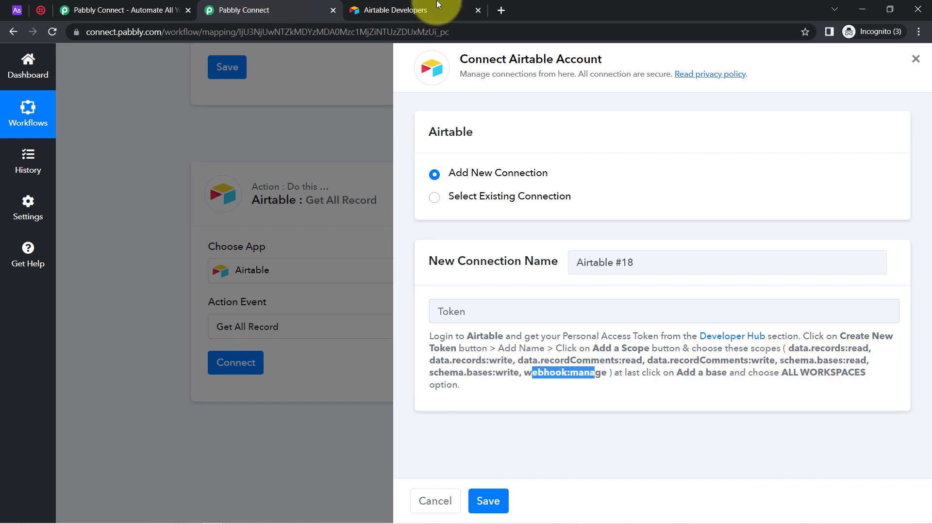
pyautogui.click(413, 10)
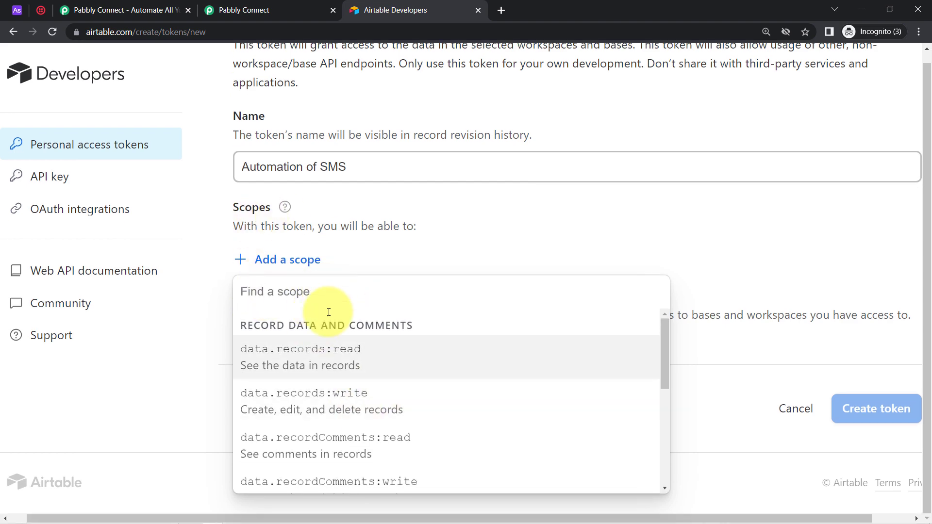
pyautogui.click(301, 358)
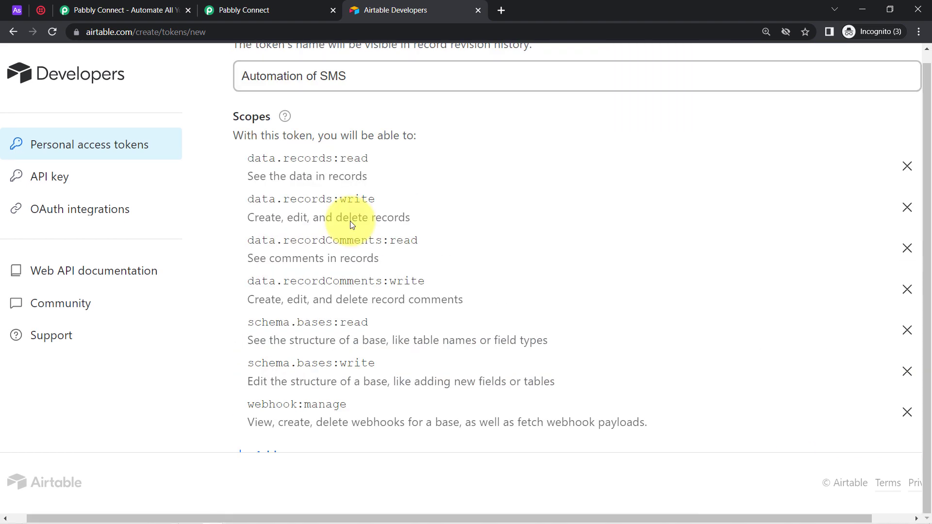
pyautogui.scroll(4, 310, 240)
pyautogui.scroll(-5, 291, 185)
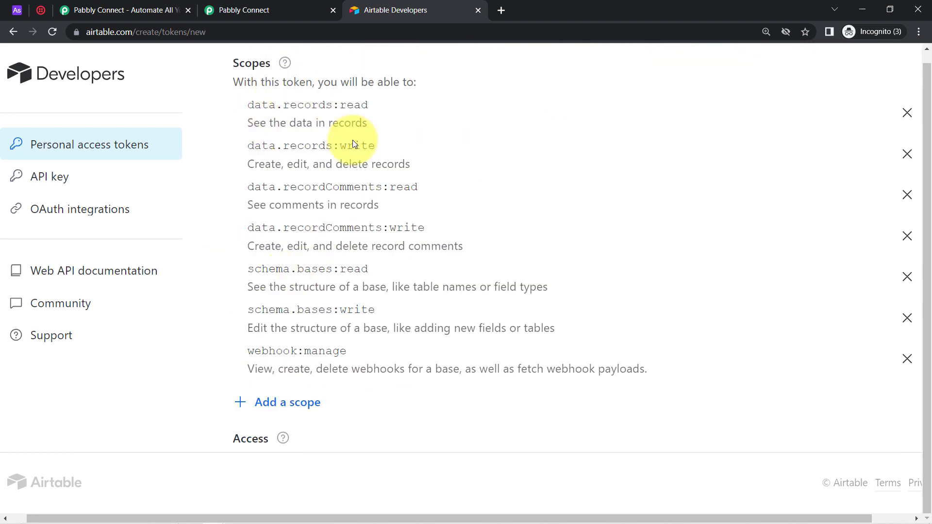
# Check the required base access in Pabbly Connect, grant the token all current and future bases in all workspaces, and create it.
pyautogui.click(237, 6)
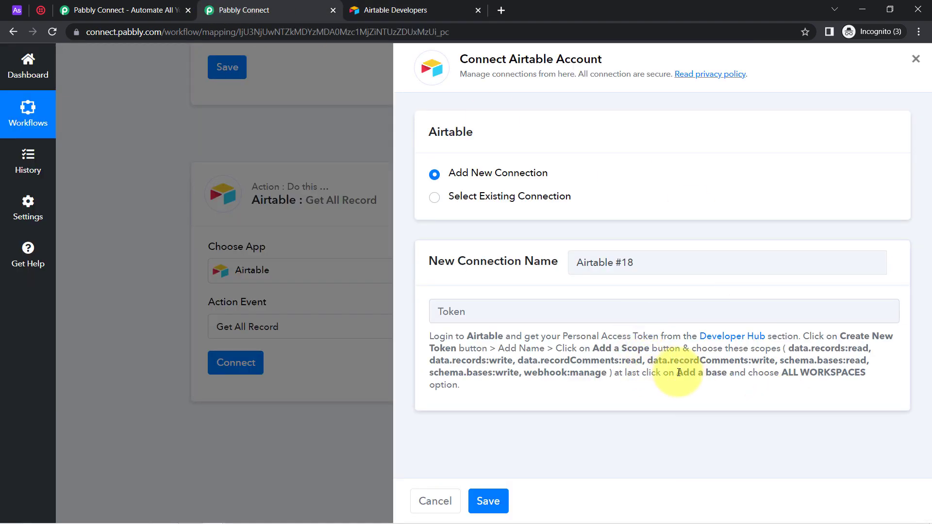
pyautogui.moveTo(686, 374); pyautogui.dragTo(823, 372)
pyautogui.click(787, 374)
pyautogui.click(396, 10)
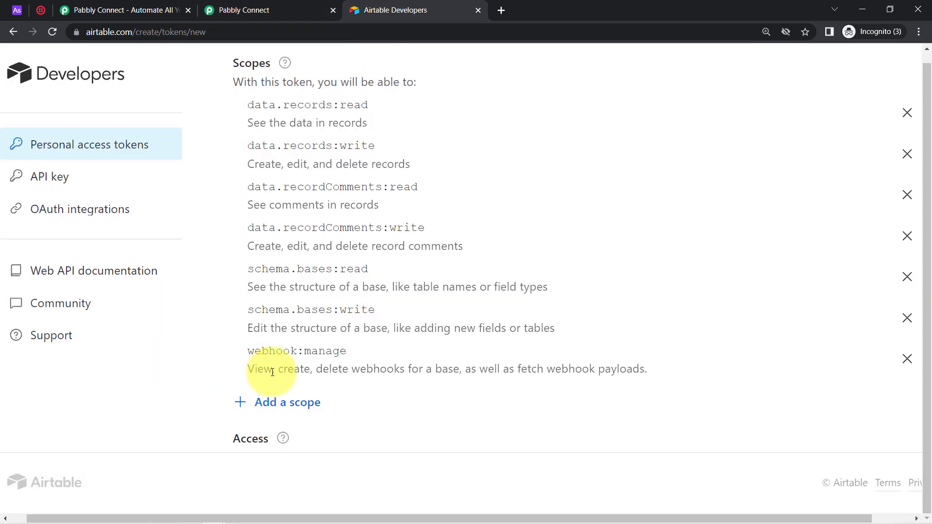
pyautogui.scroll(-3, 291, 395)
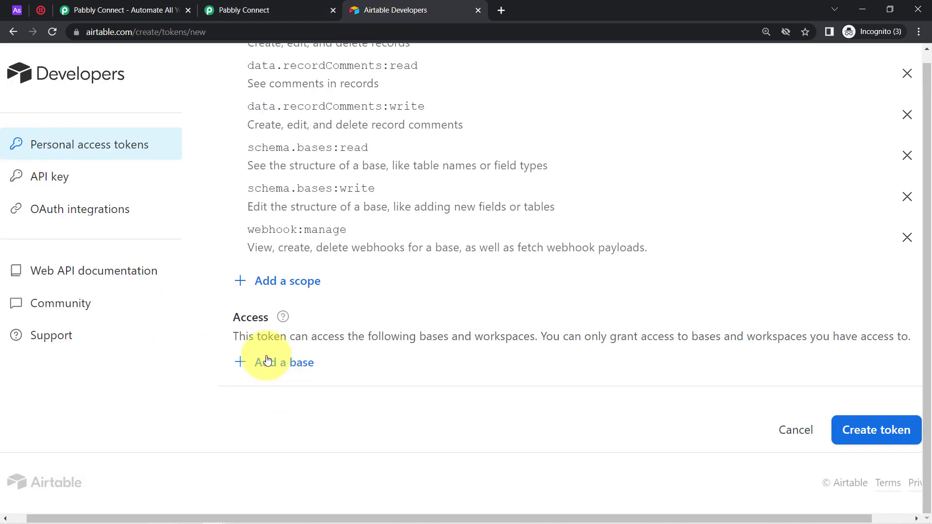
pyautogui.click(268, 360)
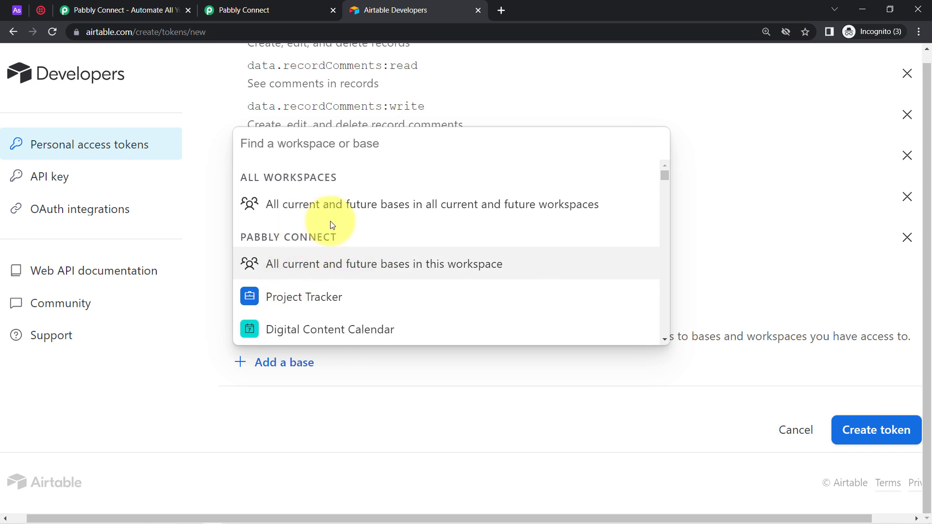
pyautogui.click(405, 212)
pyautogui.scroll(-2, 813, 340)
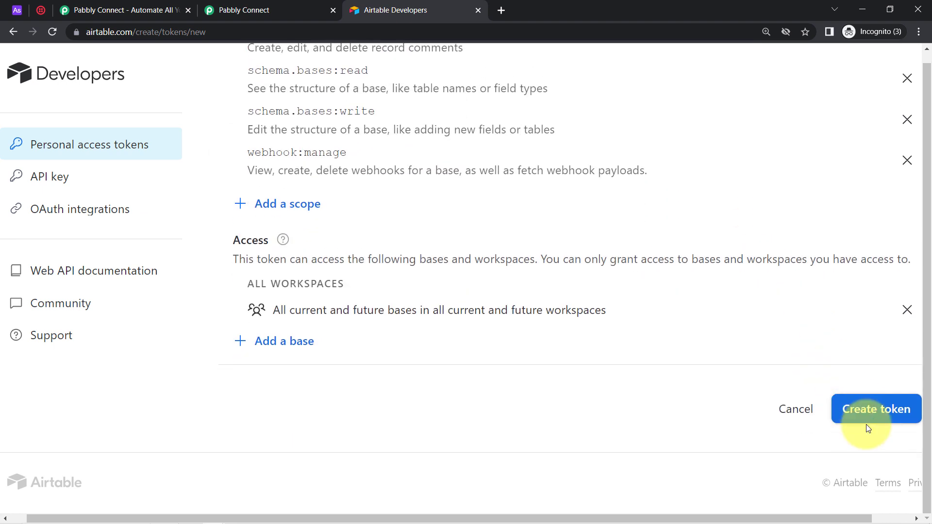
pyautogui.click(854, 418)
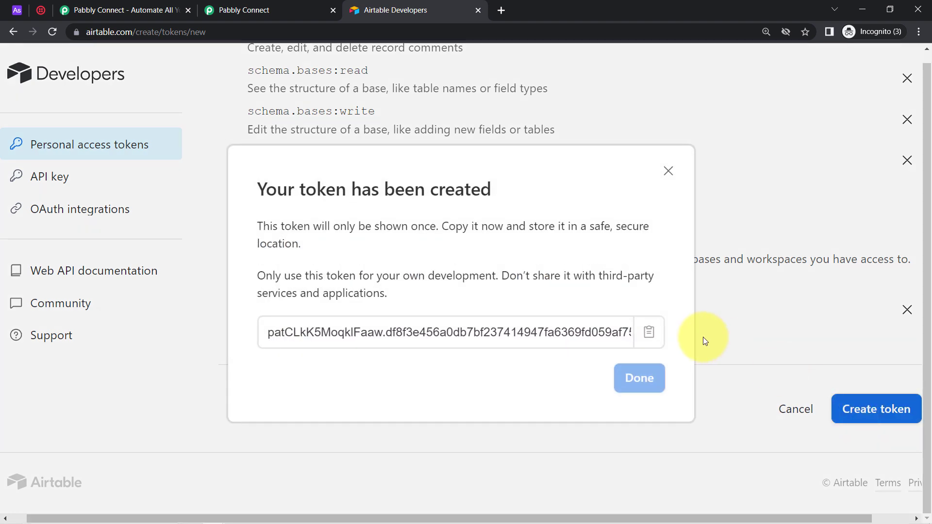
# Copy the new personal access token and paste it into the Token field of the Airtable connection in Pabbly Connect.
pyautogui.click(650, 333)
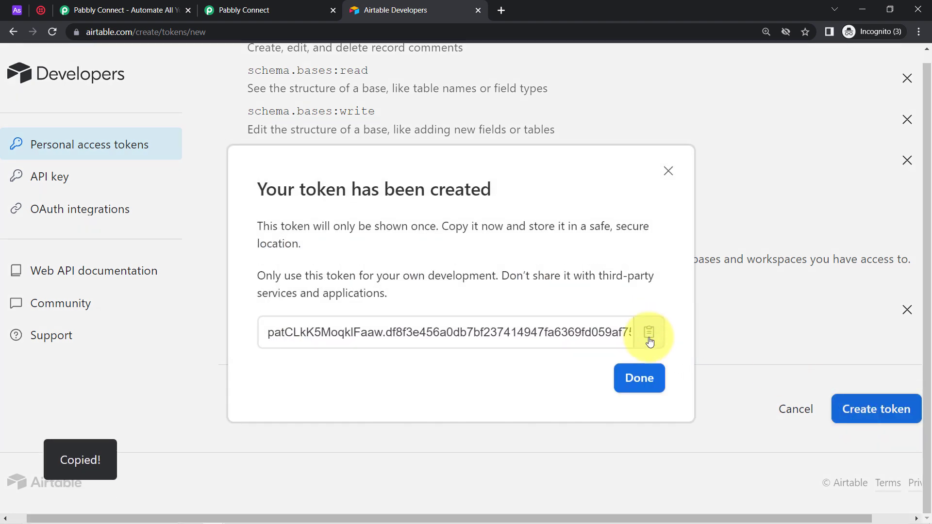
pyautogui.click(637, 380)
pyautogui.click(237, 11)
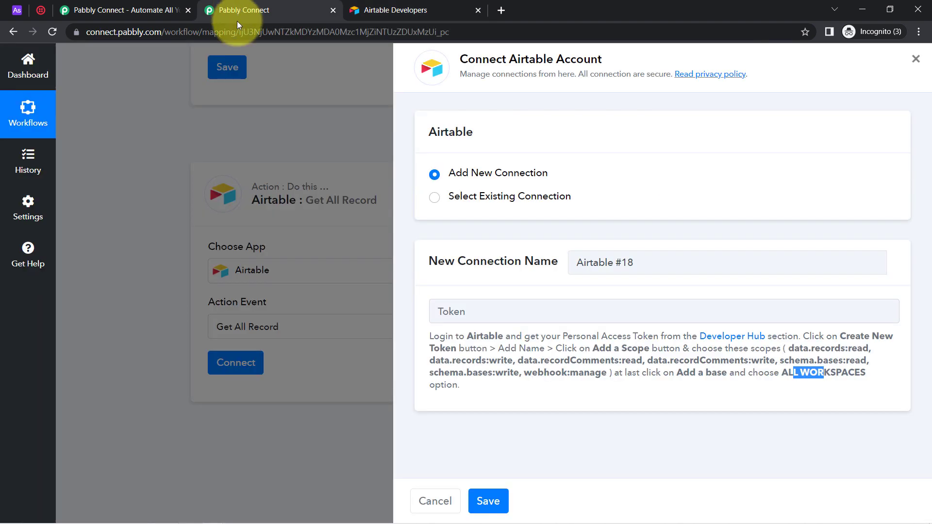
pyautogui.click(474, 311)
pyautogui.hotkey('ctrl', 'v')
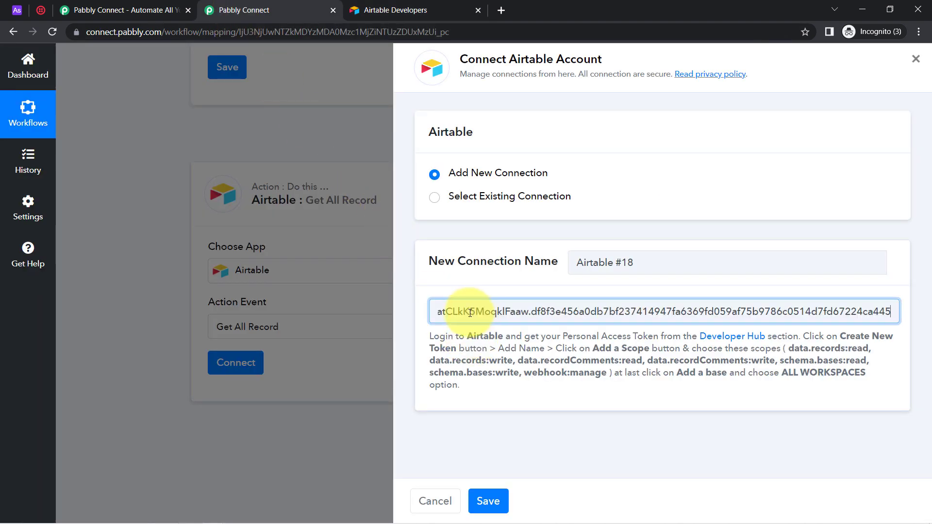
# Save the new Airtable connection and select the Assignment base for the Get All Record action.
pyautogui.click(488, 500)
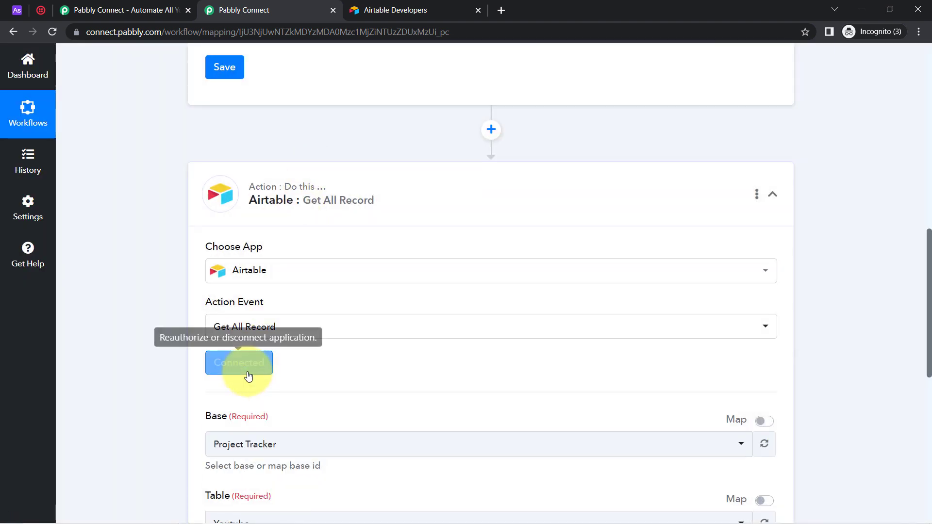
pyautogui.scroll(-4, 929, 287)
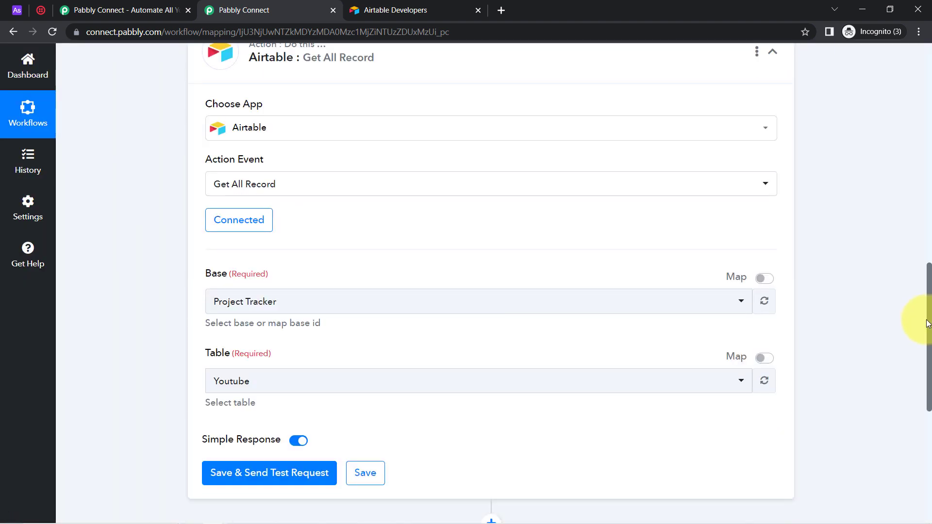
pyautogui.click(230, 286)
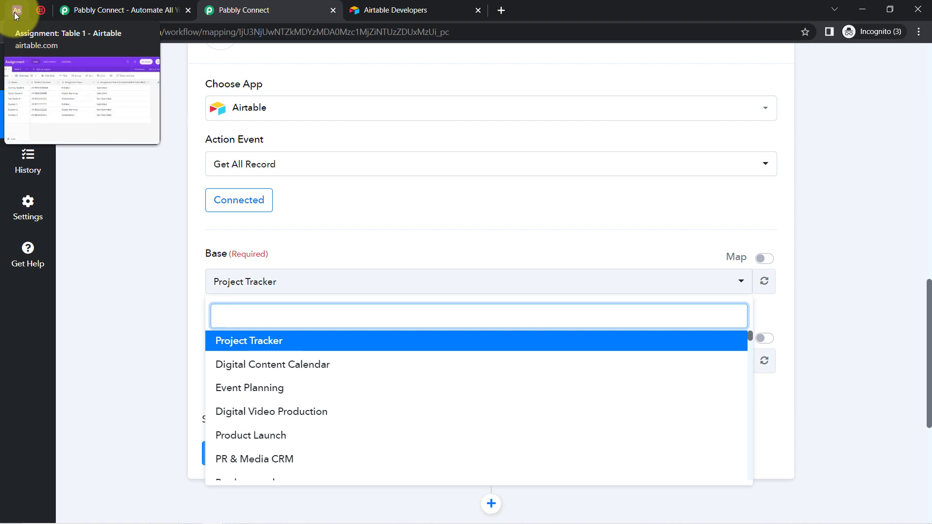
pyautogui.write('ass')
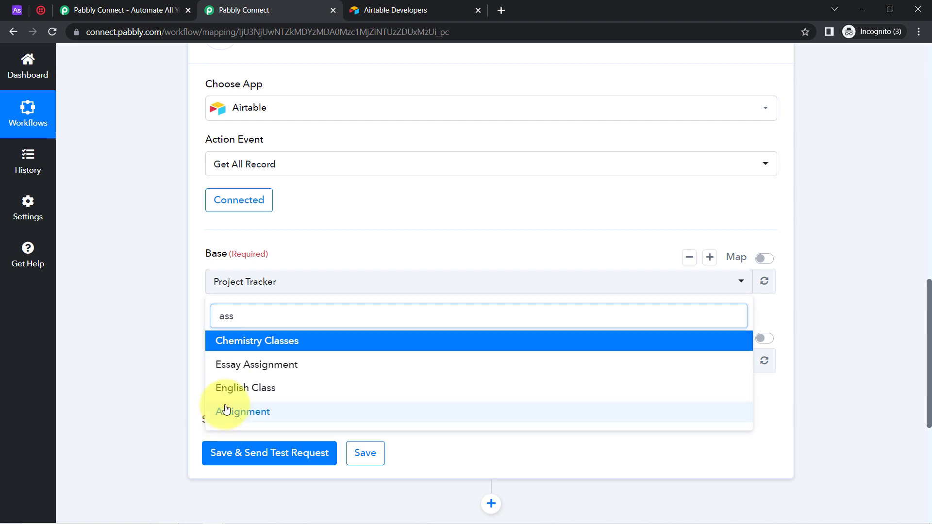
pyautogui.click(226, 409)
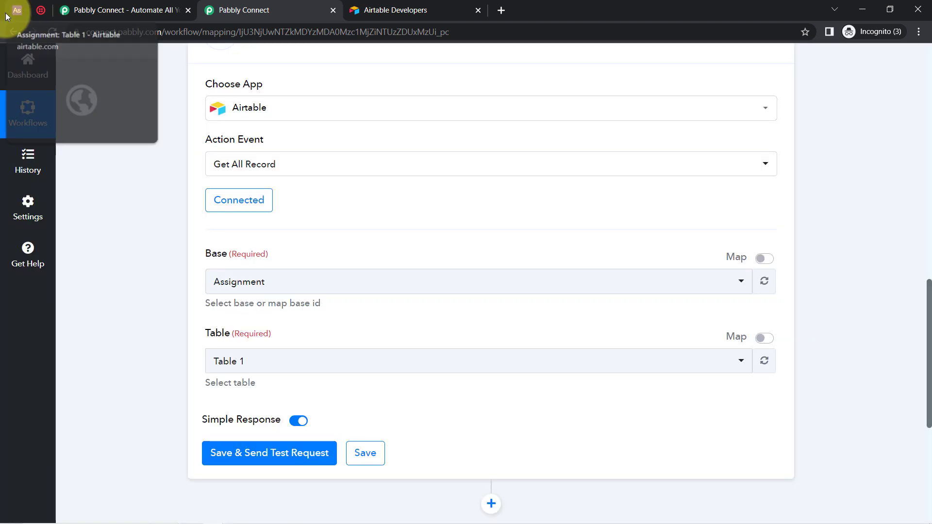
# Check the student table in the Airtable Assignment base, keep Table 1 selected in Pabbly Connect, and save and send the test request.
pyautogui.click(18, 10)
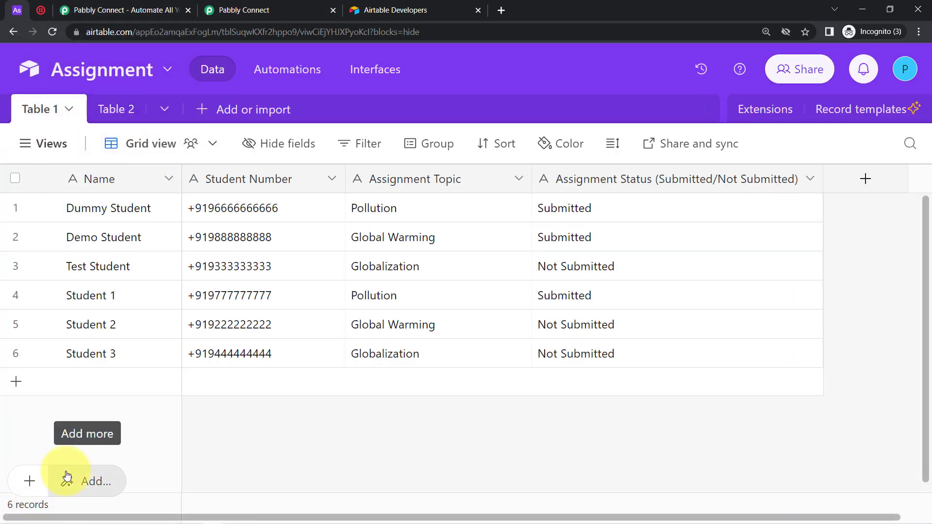
pyautogui.scroll(-1, 122, 451)
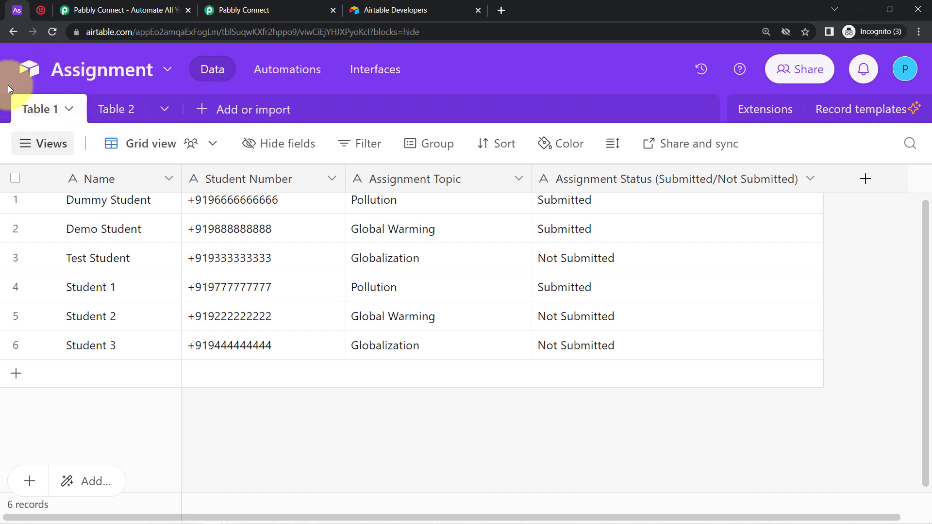
pyautogui.click(241, 10)
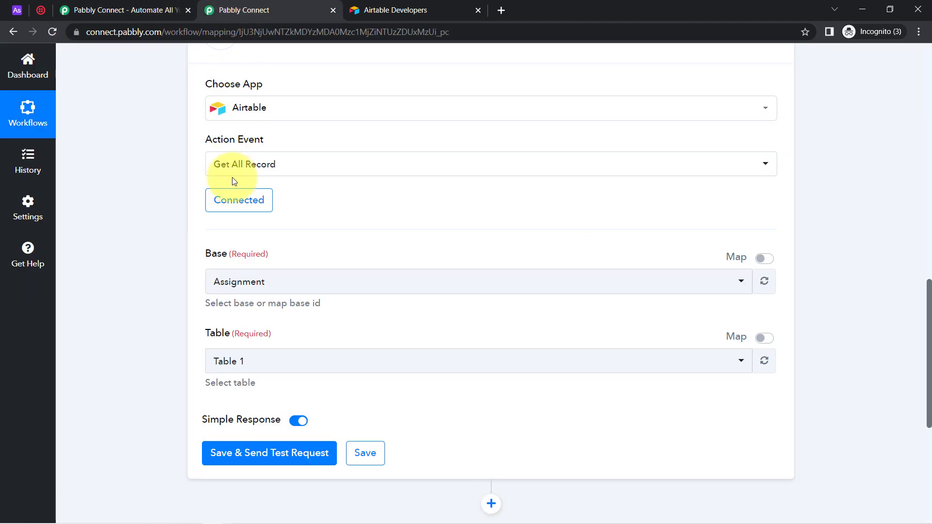
pyautogui.click(224, 369)
pyautogui.click(158, 350)
pyautogui.scroll(-3, 157, 346)
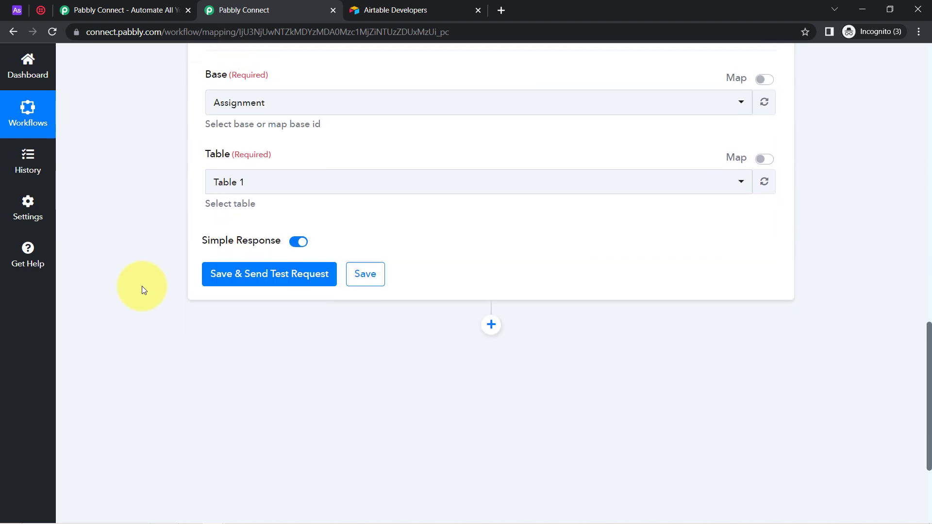
pyautogui.click(255, 275)
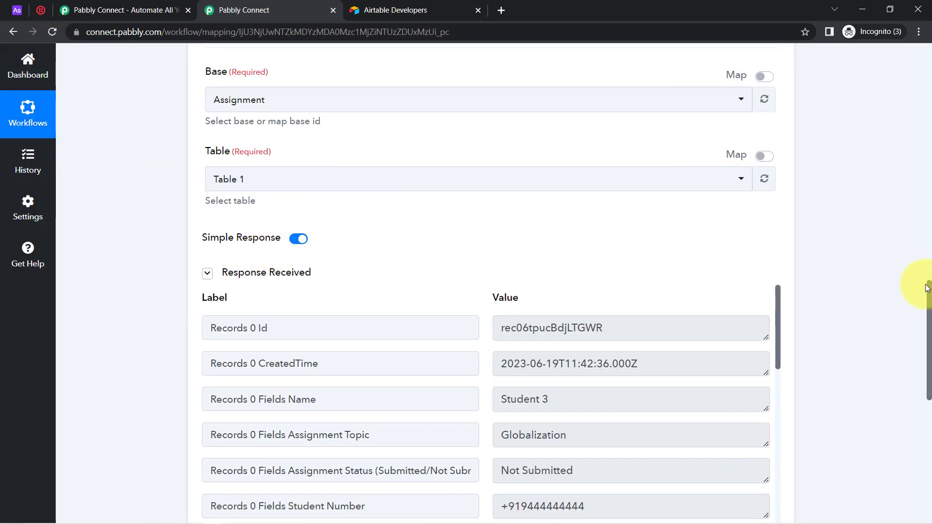
# Examine the Records 0 values in the received response: ID, created time, name, assignment topic, assignment status and student number.
pyautogui.moveTo(928, 292); pyautogui.dragTo(928, 340)
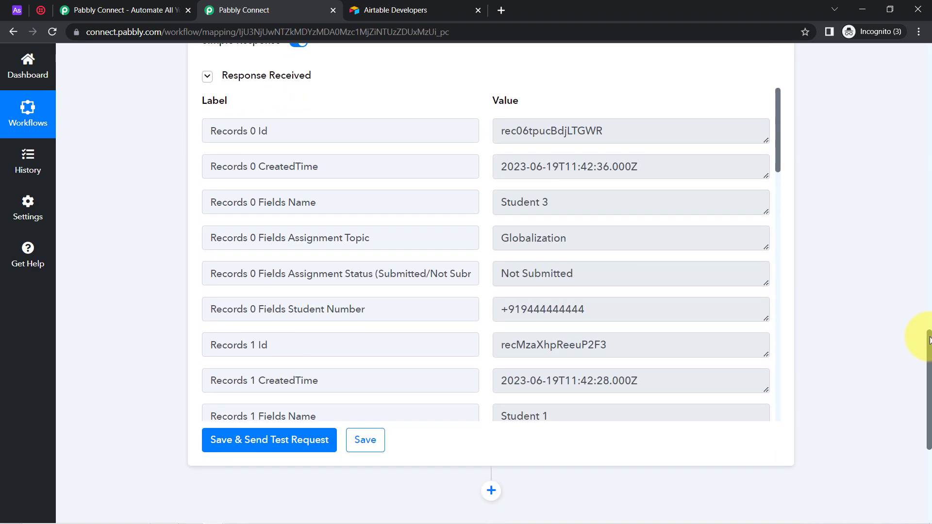
pyautogui.click(738, 264)
pyautogui.moveTo(602, 131); pyautogui.dragTo(501, 132)
pyautogui.moveTo(593, 167); pyautogui.dragTo(527, 163)
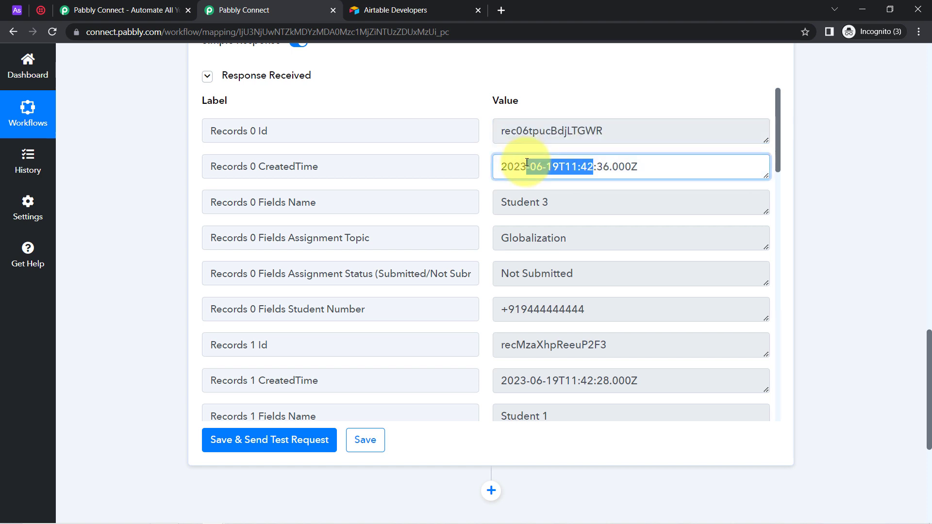
pyautogui.moveTo(569, 195); pyautogui.dragTo(540, 197)
pyautogui.moveTo(580, 230); pyautogui.dragTo(531, 235)
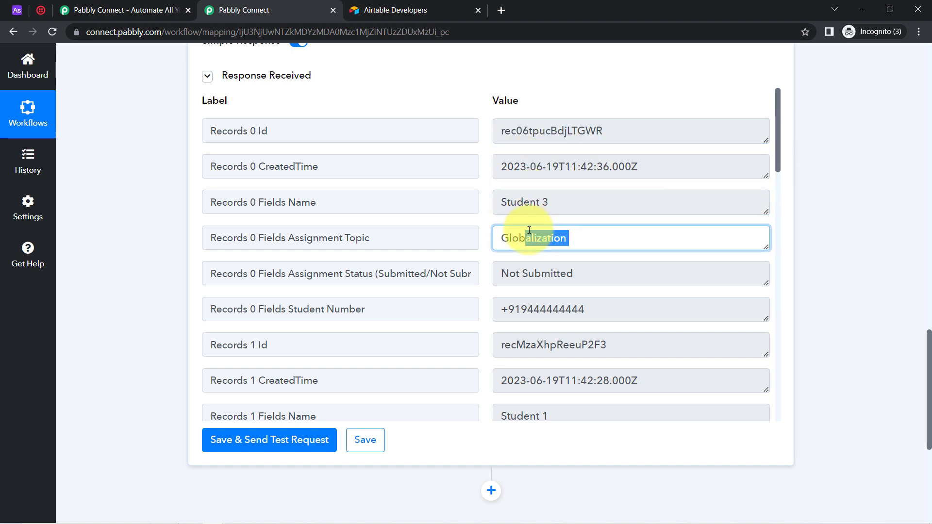
pyautogui.moveTo(573, 274); pyautogui.dragTo(529, 274)
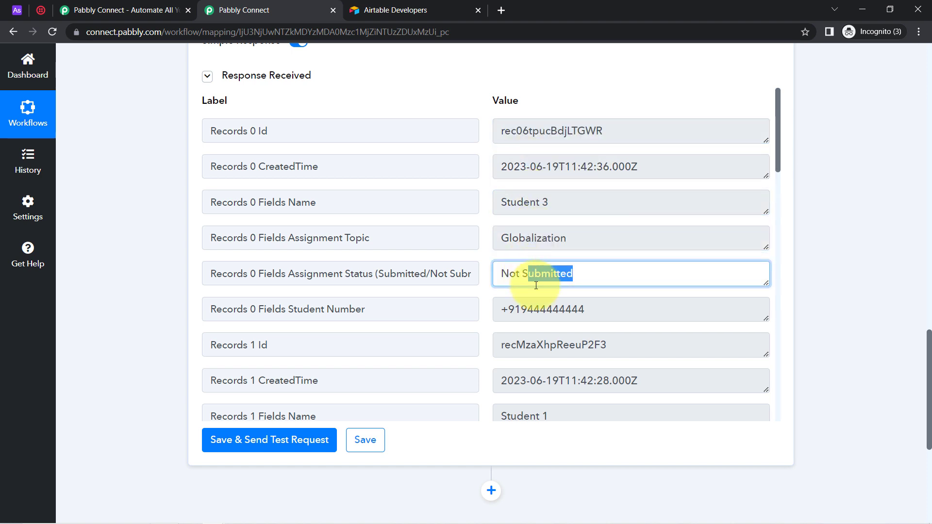
pyautogui.moveTo(566, 310); pyautogui.dragTo(534, 309)
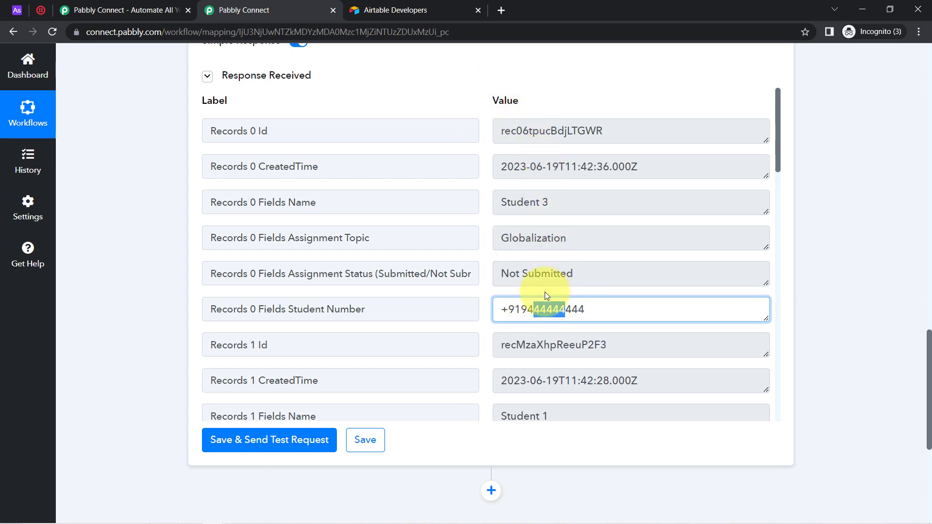
# Compare the received records, through the Records 5 fields, with the student rows and assignment statuses in the Airtable Assignment table.
pyautogui.click(25, 10)
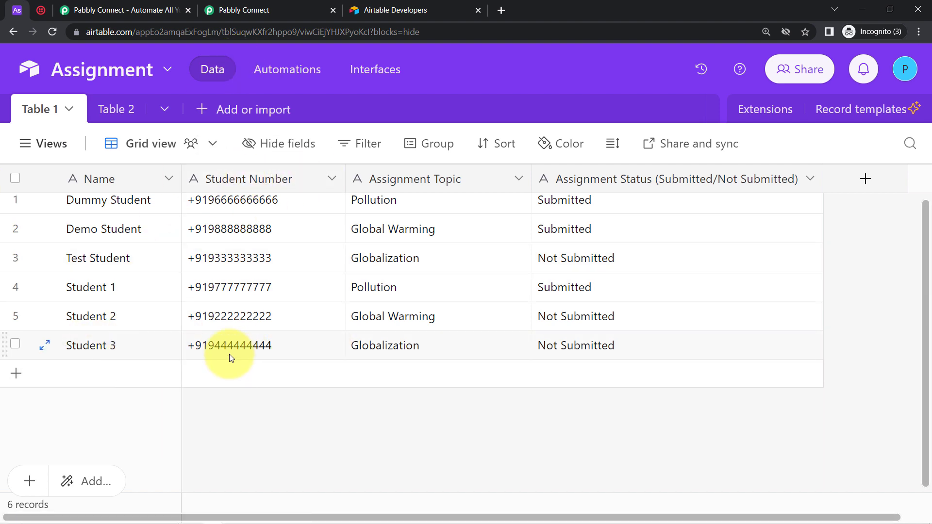
pyautogui.scroll(1, 224, 340)
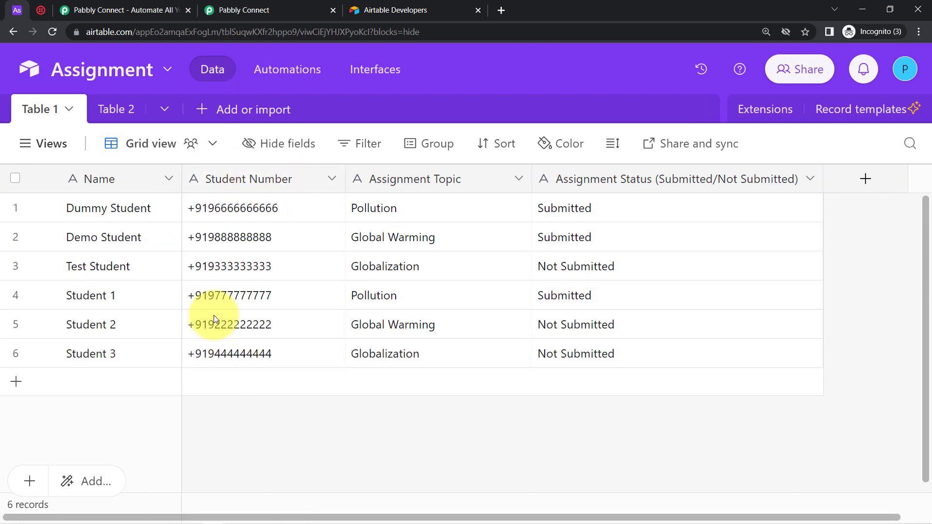
pyautogui.click(282, 6)
pyautogui.moveTo(776, 153); pyautogui.dragTo(781, 441)
pyautogui.moveTo(578, 290); pyautogui.dragTo(504, 290)
pyautogui.moveTo(557, 326); pyautogui.dragTo(503, 327)
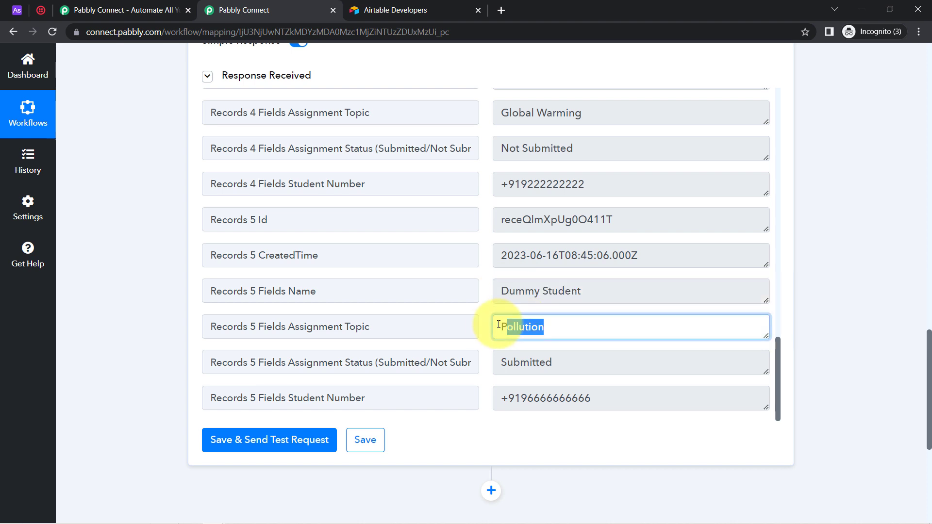
pyautogui.moveTo(558, 376); pyautogui.dragTo(552, 399)
pyautogui.scroll(12, 600, 331)
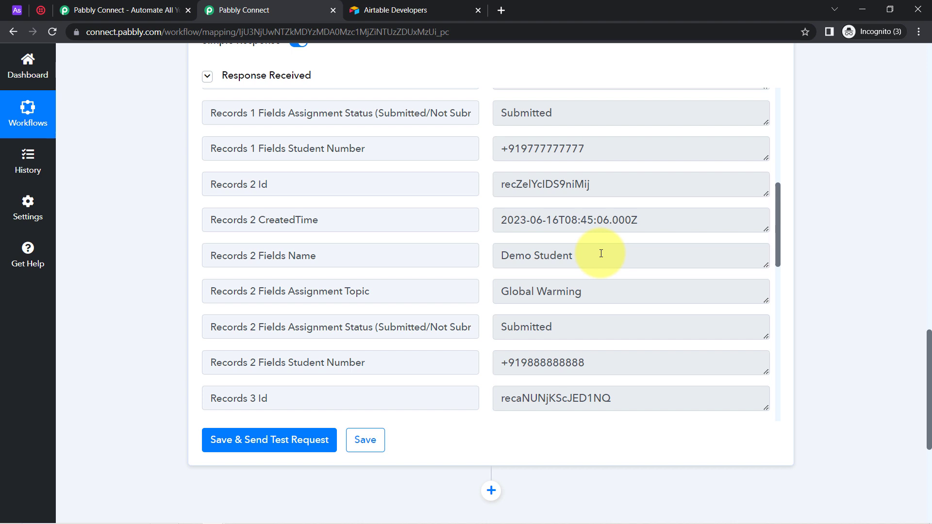
pyautogui.click(16, 10)
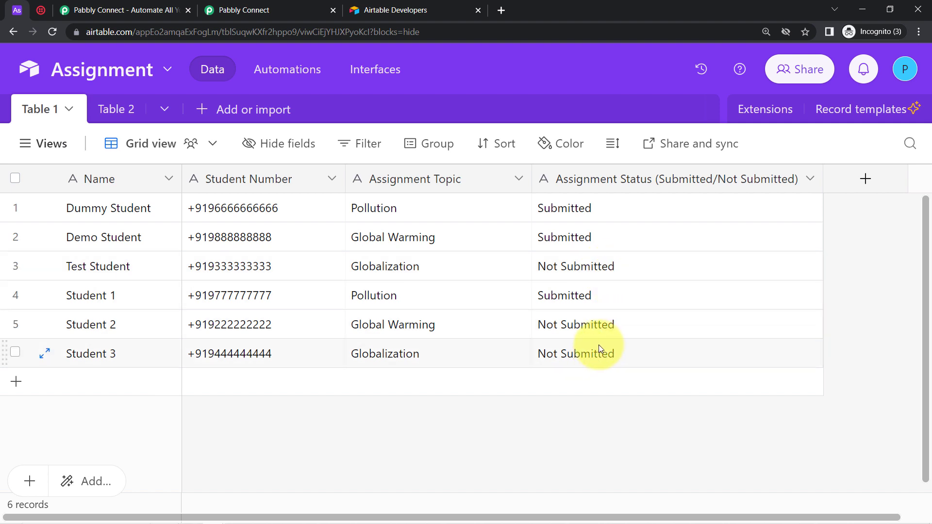
pyautogui.click(272, 6)
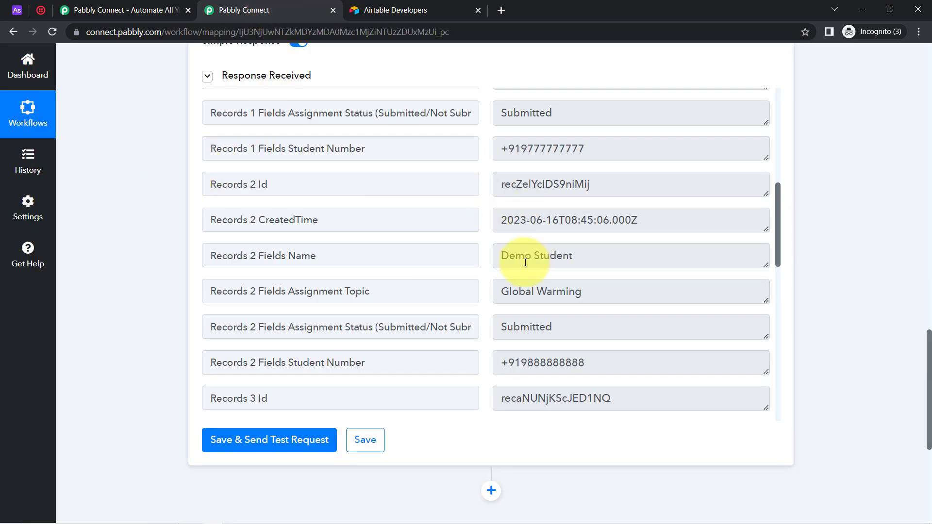
pyautogui.scroll(1, 558, 288)
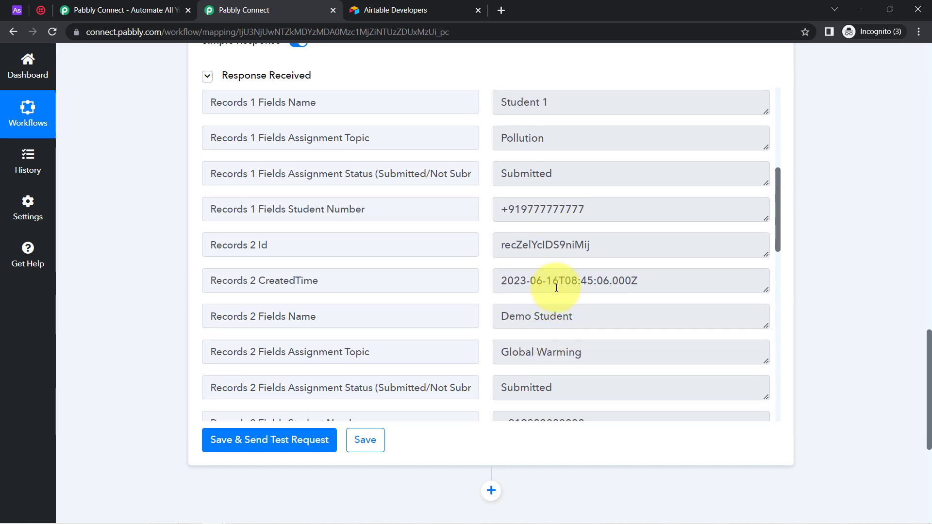
# Turn off Simple Response for the Get All Record action, and save and send the test request again.
pyautogui.scroll(2, 235, 184)
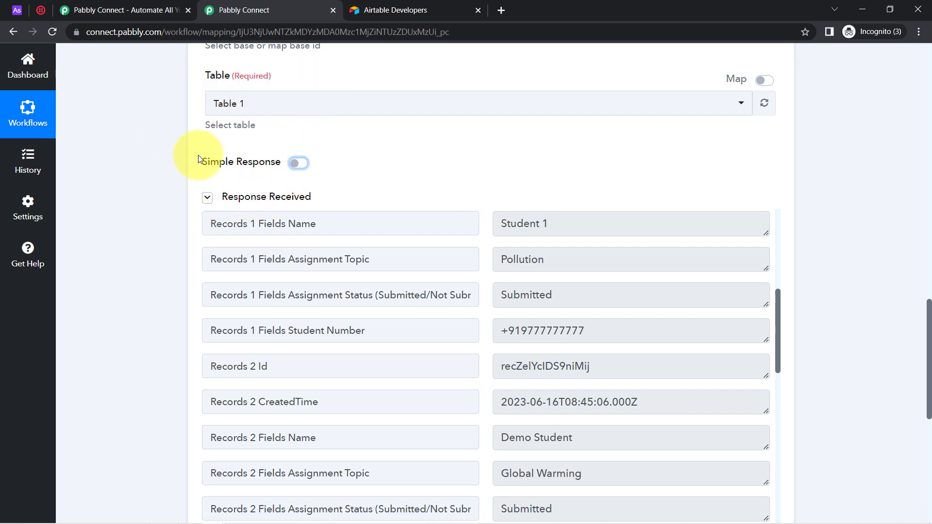
pyautogui.scroll(-3, 141, 253)
pyautogui.scroll(-3, 156, 315)
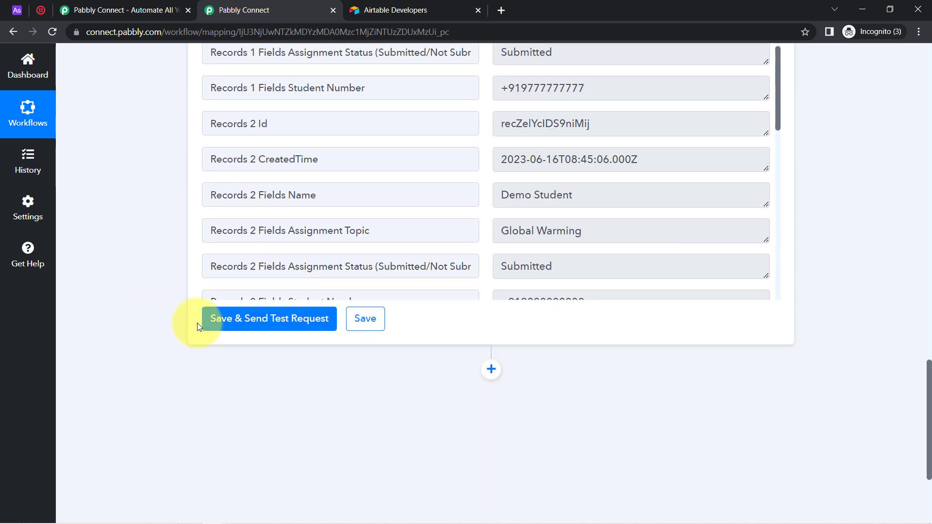
pyautogui.click(241, 323)
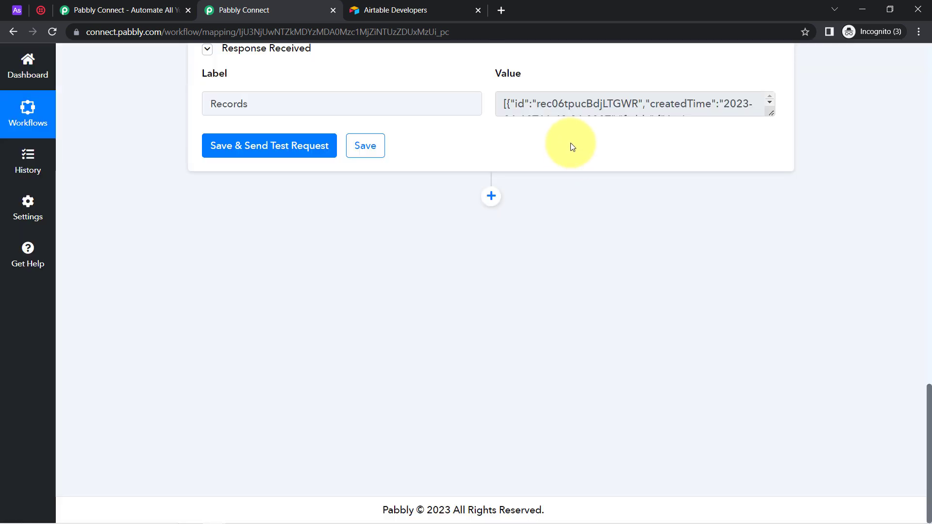
# Enlarge the Records value in the response and examine how each student's record is stored in the array.
pyautogui.moveTo(770, 112); pyautogui.dragTo(771, 293)
pyautogui.moveTo(527, 95); pyautogui.dragTo(563, 232)
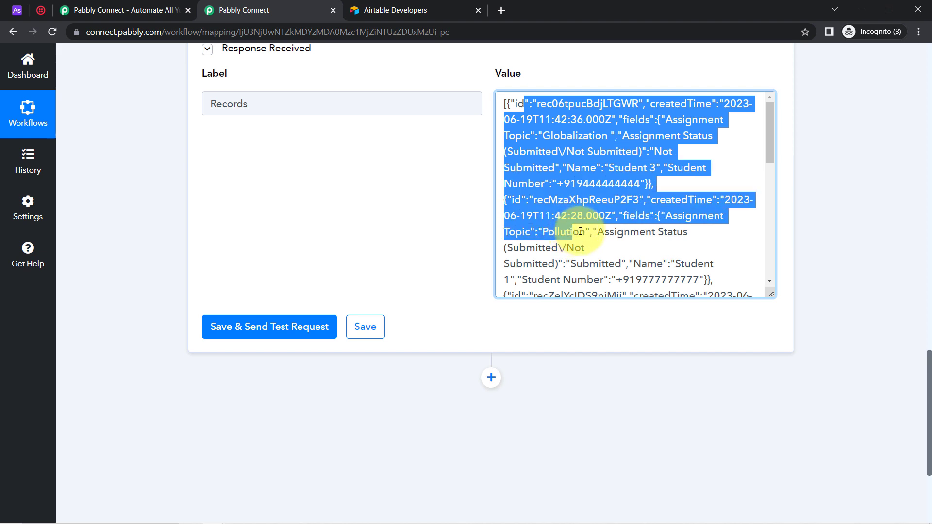
pyautogui.click(597, 148)
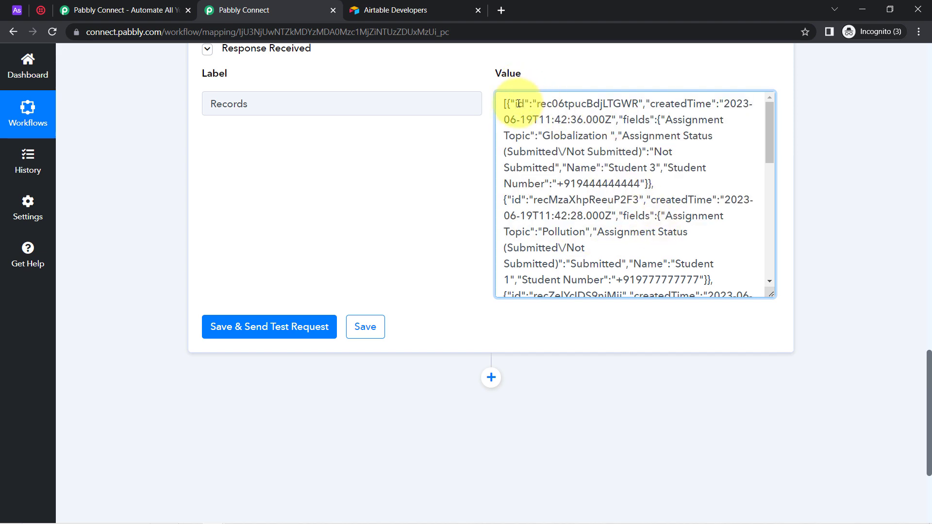
pyautogui.moveTo(518, 103); pyautogui.dragTo(637, 188)
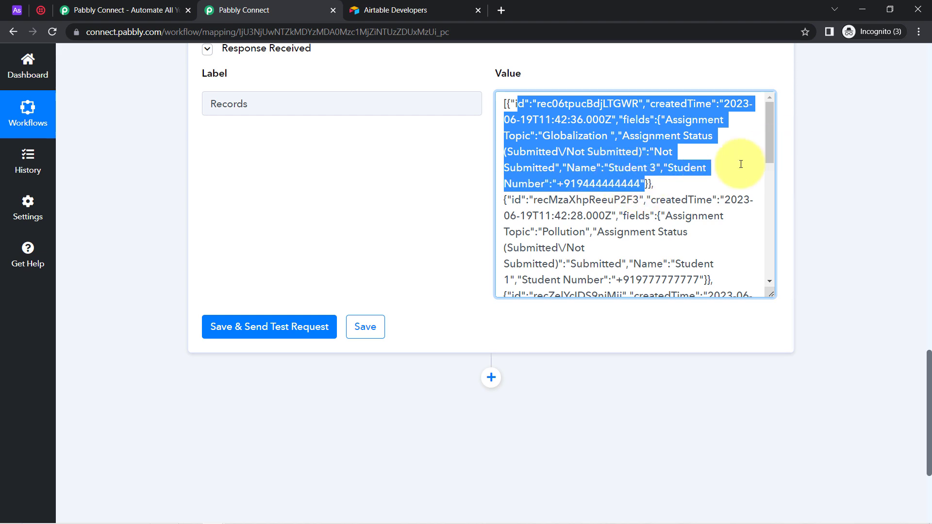
pyautogui.moveTo(534, 200); pyautogui.dragTo(685, 260)
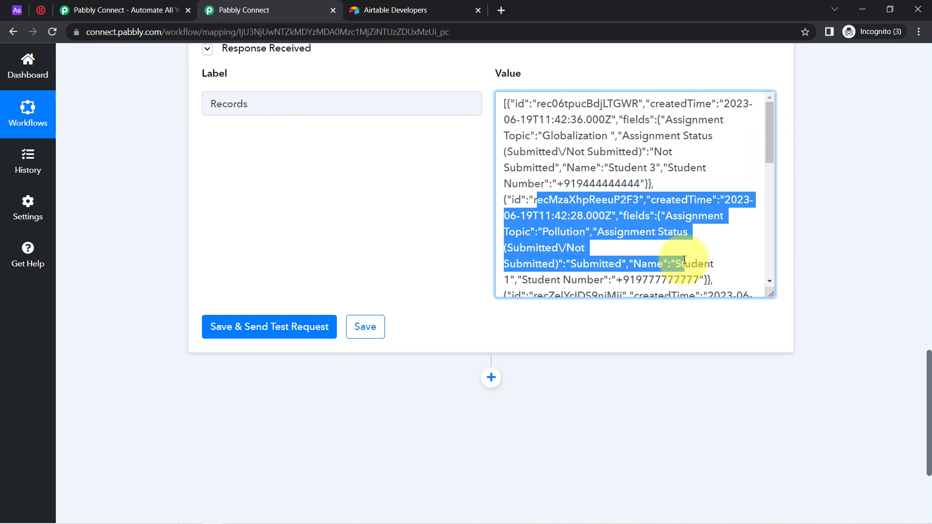
# Add a new action step below the Airtable step and choose Iterator as its app.
pyautogui.moveTo(929, 361); pyautogui.dragTo(929, 409)
pyautogui.click(492, 205)
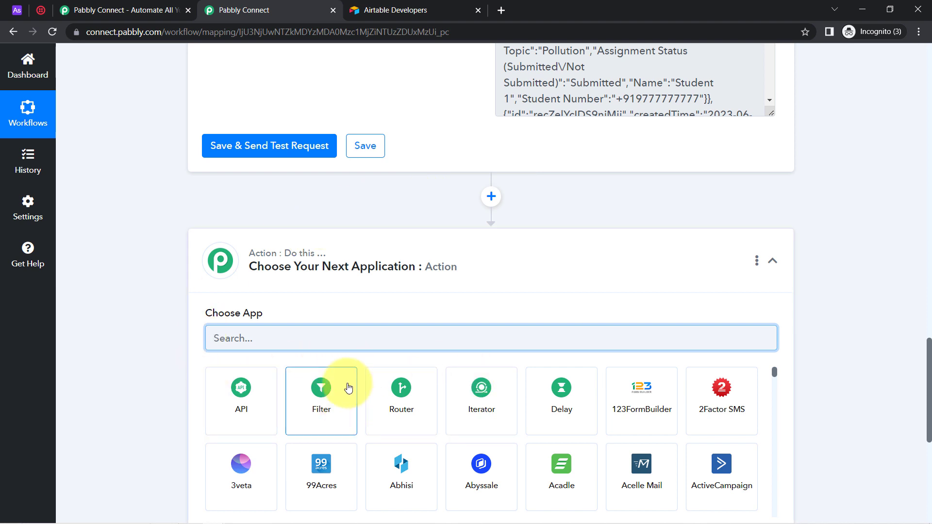
pyautogui.click(482, 386)
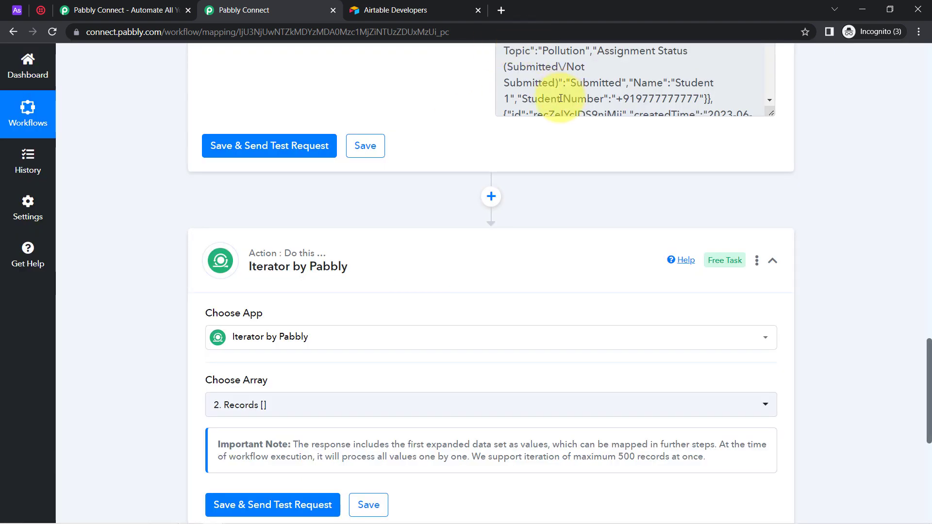
# Set the Iterator's array to 2. Records [], and save and send its test request.
pyautogui.scroll(-4, 182, 310)
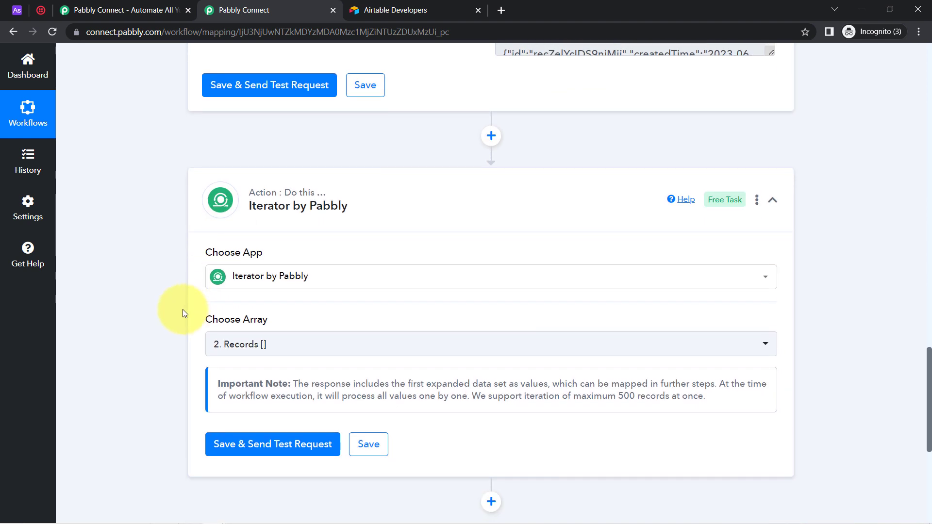
pyautogui.moveTo(230, 198); pyautogui.dragTo(285, 204)
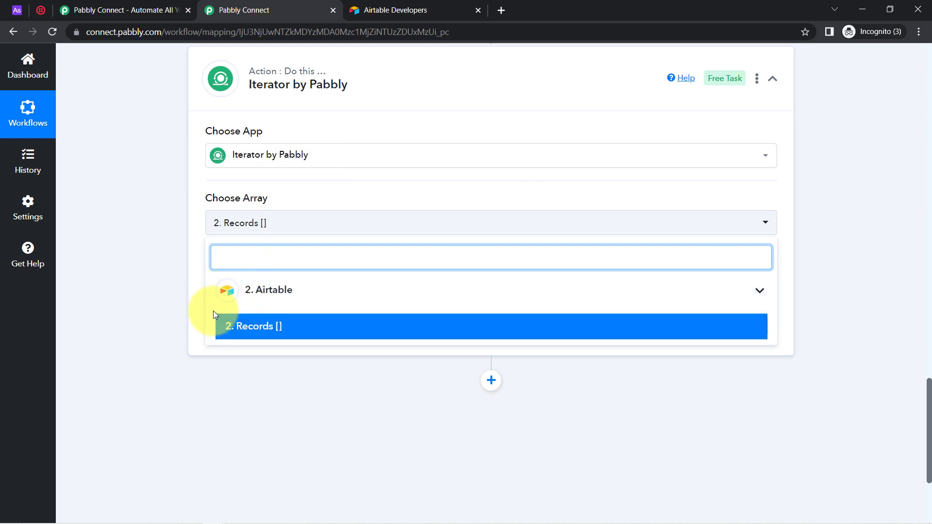
pyautogui.click(245, 327)
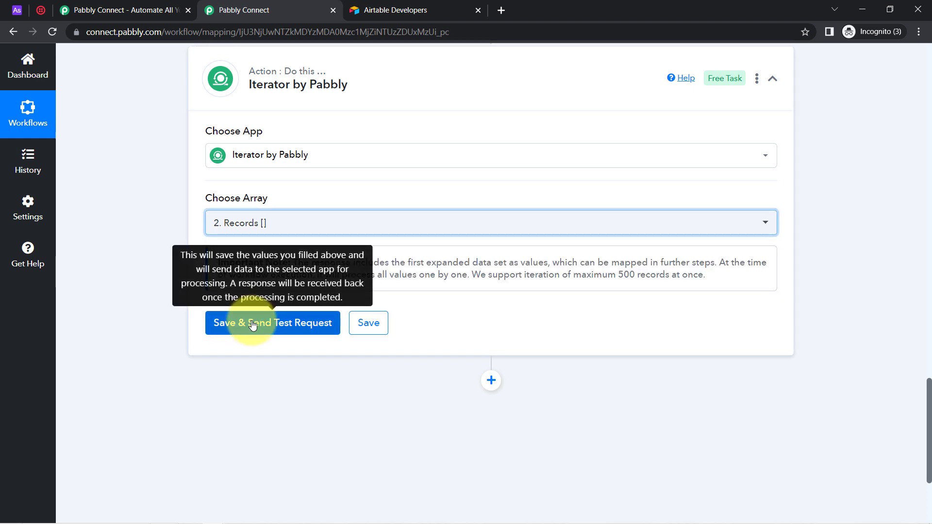
pyautogui.click(266, 334)
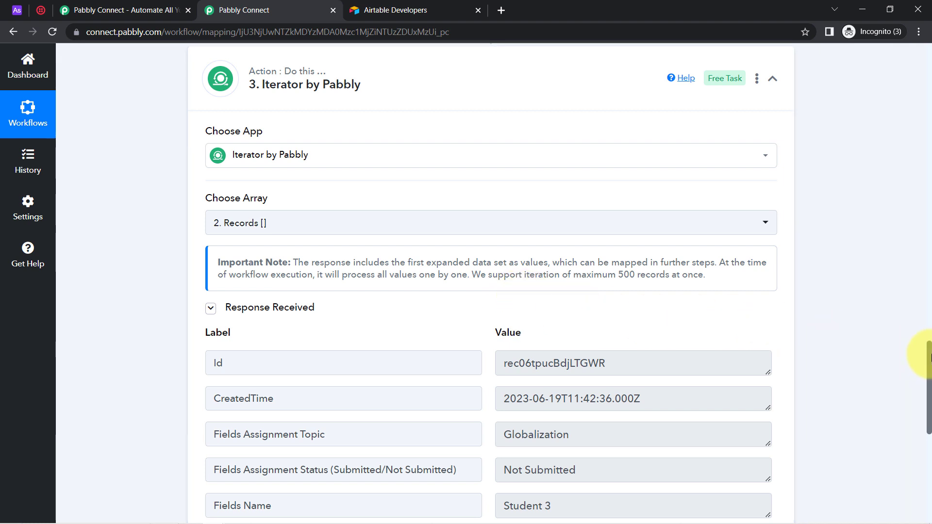
# Examine the student's name, number, assignment status, topic, creation time and ID in the Iterator's response.
pyautogui.moveTo(930, 357); pyautogui.dragTo(929, 381)
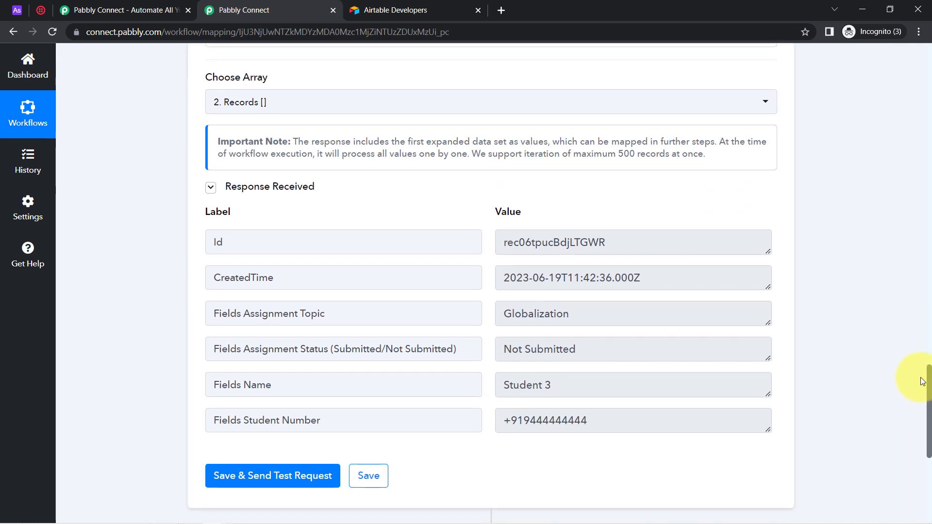
pyautogui.moveTo(552, 386); pyautogui.dragTo(488, 386)
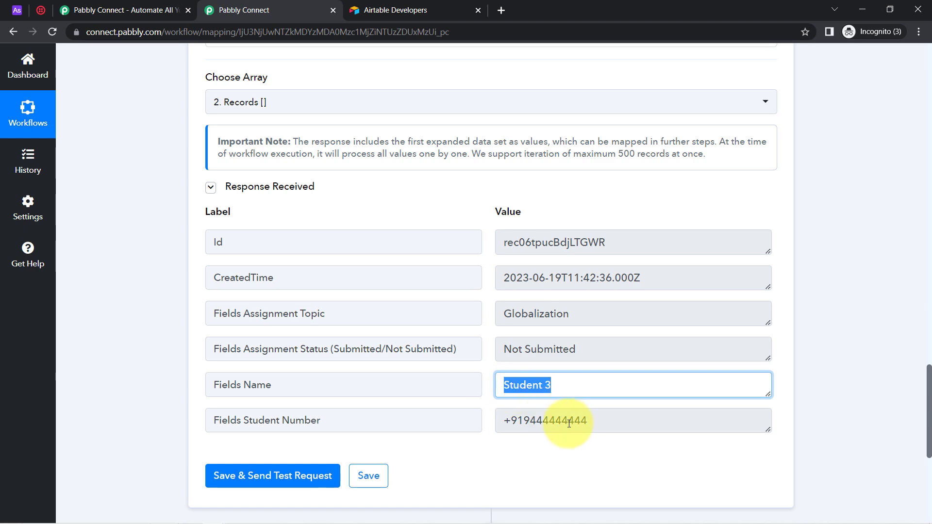
pyautogui.moveTo(573, 421); pyautogui.dragTo(540, 378)
pyautogui.moveTo(577, 349); pyautogui.dragTo(537, 349)
pyautogui.moveTo(557, 313); pyautogui.dragTo(503, 314)
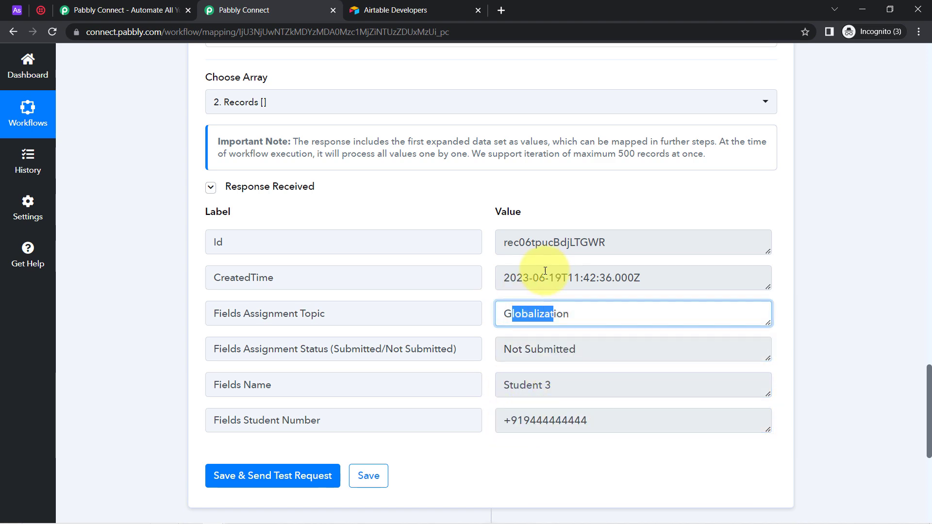
pyautogui.moveTo(552, 278); pyautogui.dragTo(516, 277)
pyautogui.moveTo(581, 242); pyautogui.dragTo(542, 242)
# Add a new action step below the Iterator and choose Filter as its app.
pyautogui.moveTo(929, 418); pyautogui.dragTo(908, 464)
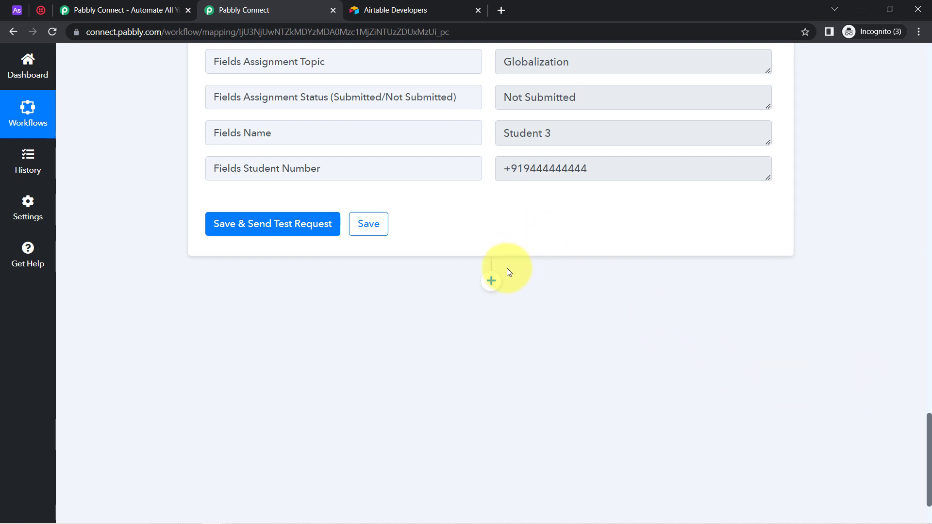
pyautogui.click(491, 281)
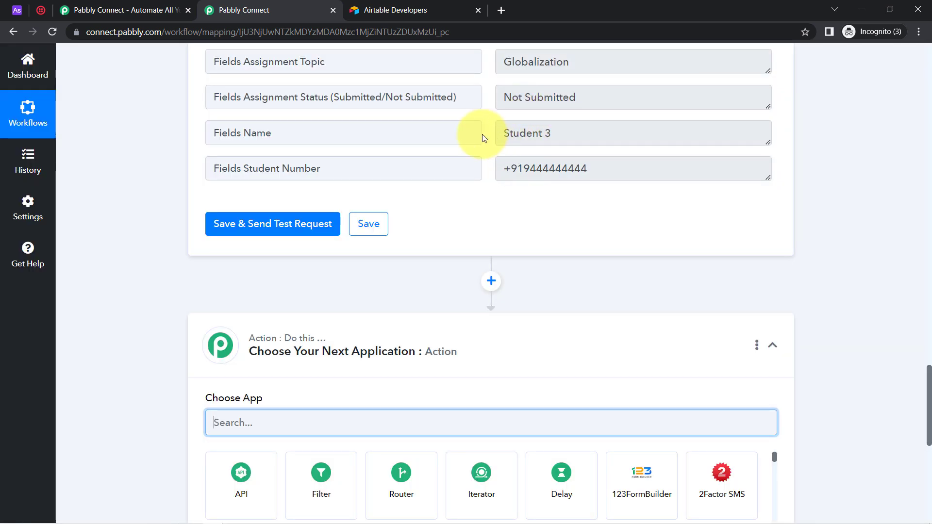
pyautogui.moveTo(929, 386); pyautogui.dragTo(908, 434)
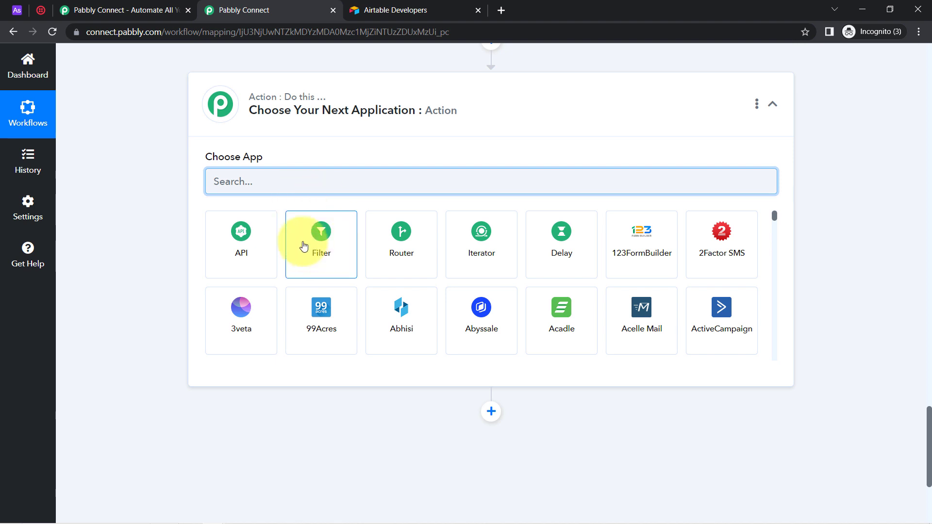
pyautogui.click(319, 263)
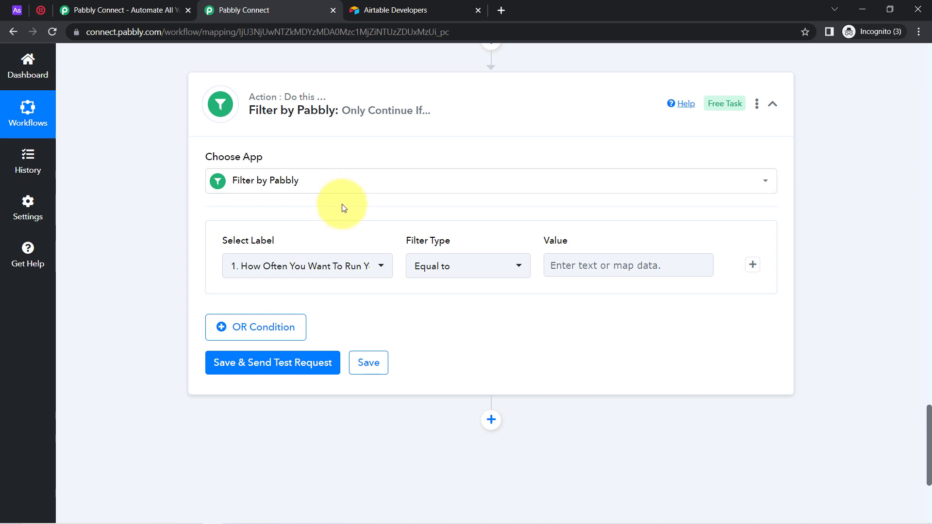
# Set the filter condition's label to the Iterator's 3. Fields Assignment Status (Submitted/Not Submitted).
pyautogui.click(332, 272)
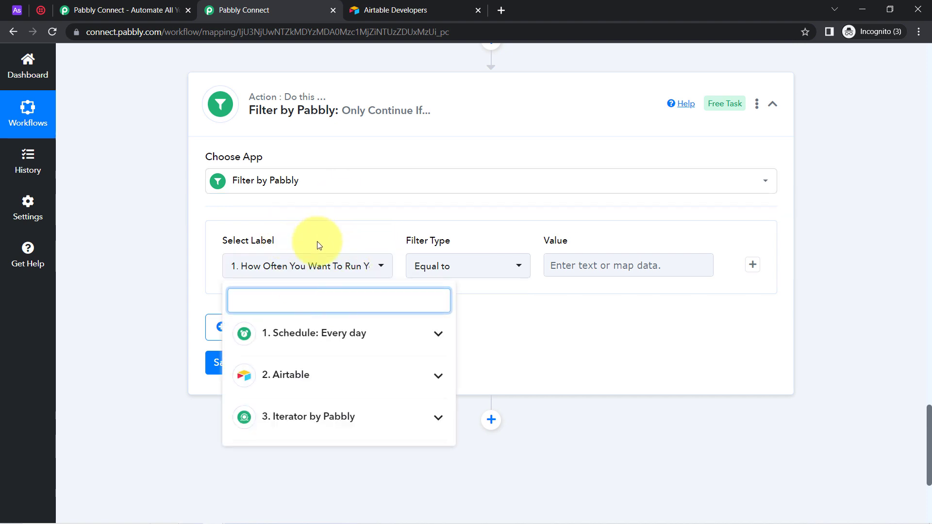
pyautogui.click(226, 245)
pyautogui.moveTo(228, 241); pyautogui.dragTo(280, 248)
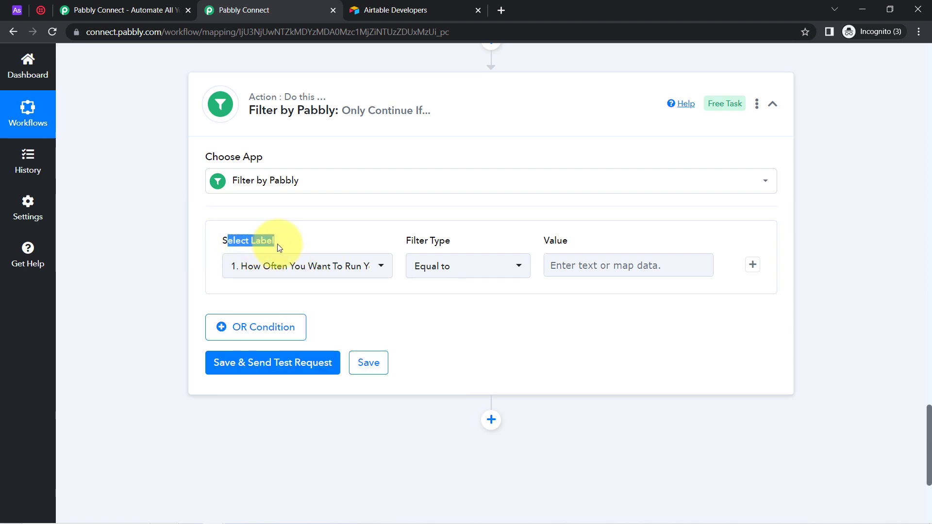
pyautogui.click(296, 266)
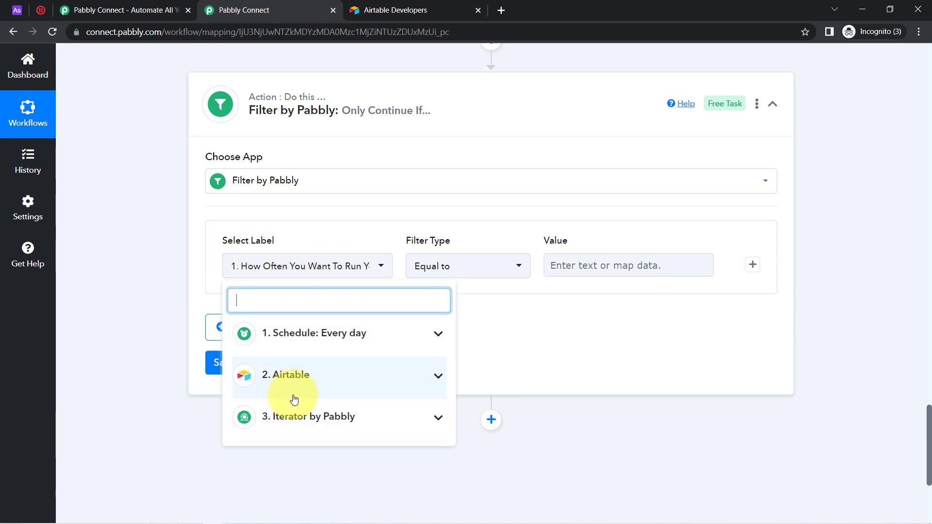
pyautogui.click(286, 426)
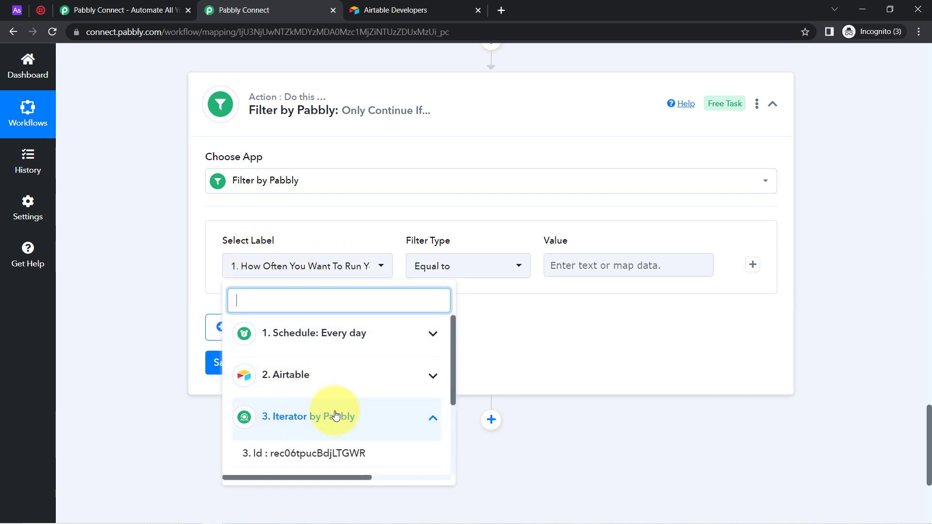
pyautogui.scroll(-3, 389, 374)
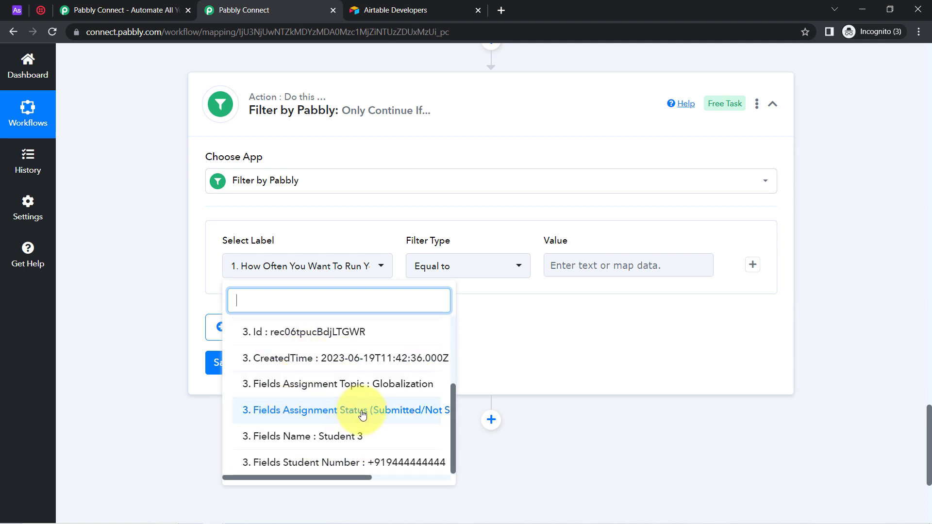
pyautogui.click(309, 417)
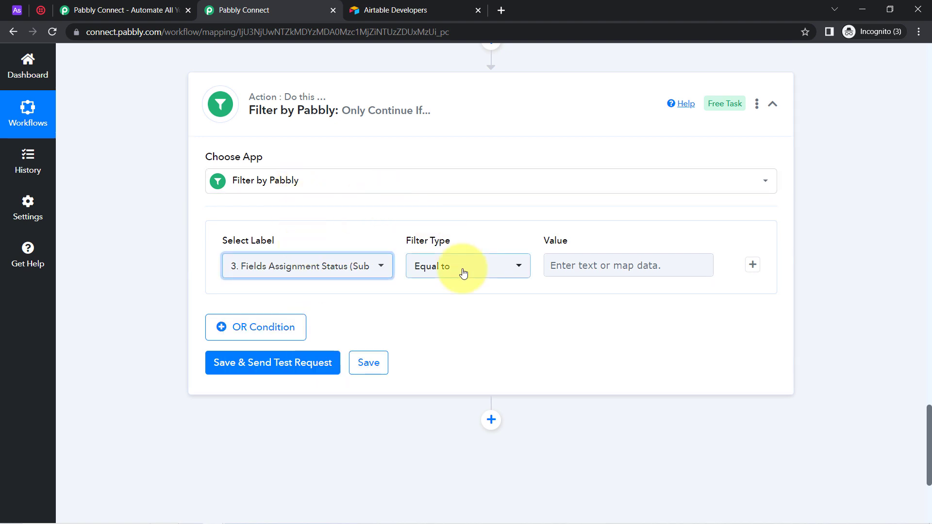
# Set the Equal to condition's value to Not Submitted, save and send the test request, and compare its response with the Iterator's assignment status.
pyautogui.click(560, 267)
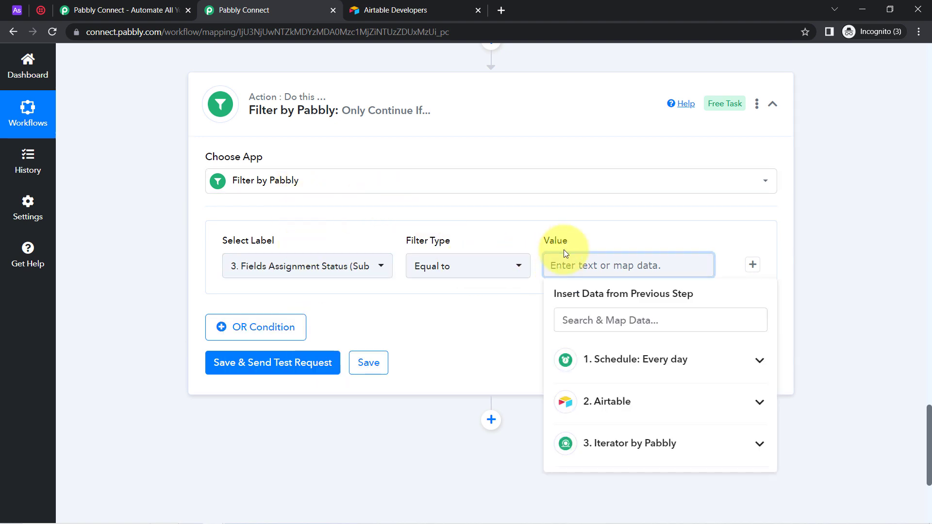
pyautogui.write('Not Submitted')
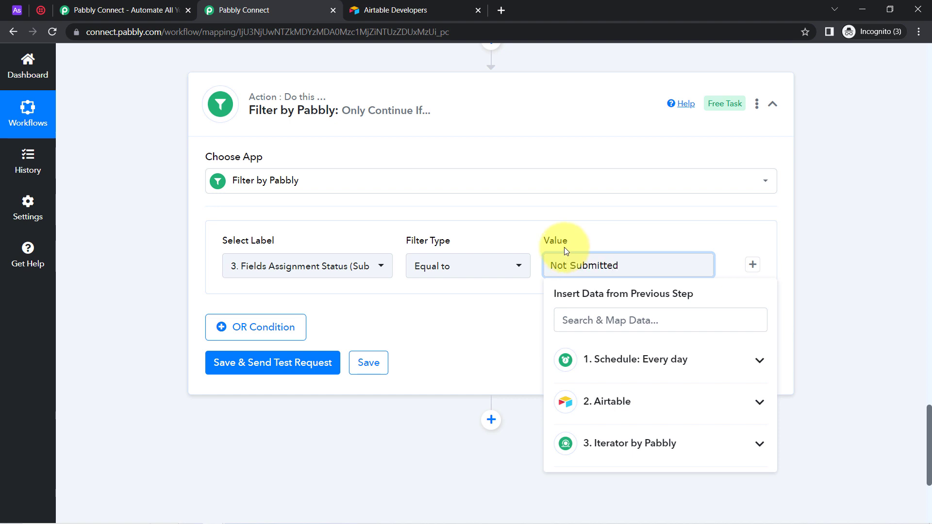
pyautogui.click(248, 370)
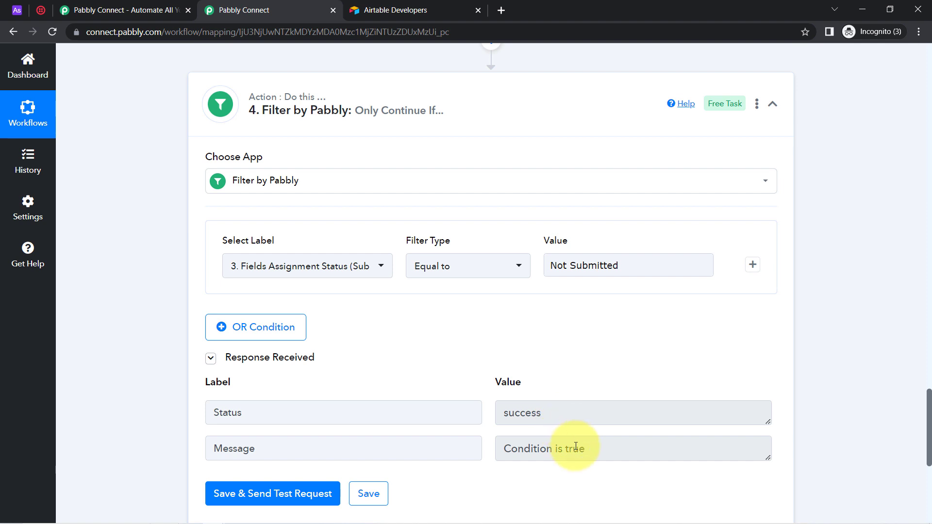
pyautogui.moveTo(576, 446); pyautogui.dragTo(510, 450)
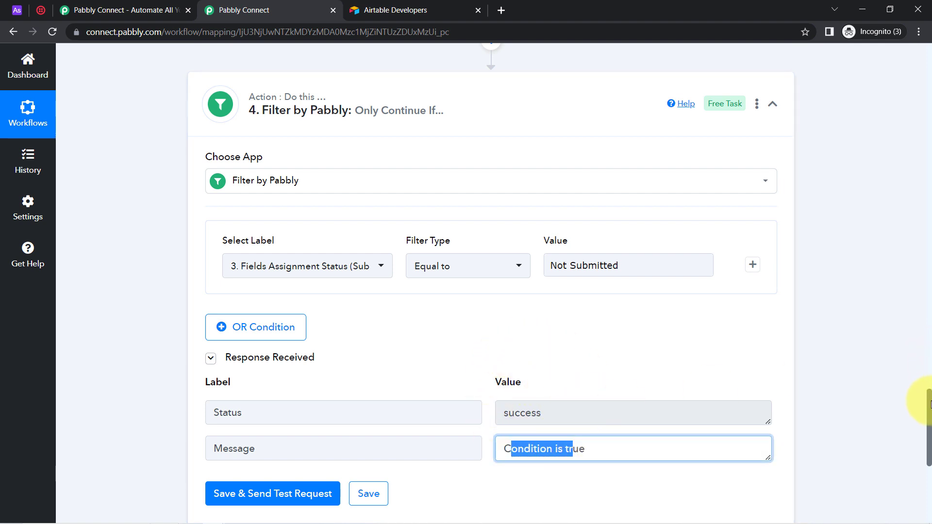
pyautogui.scroll(-3, 928, 407)
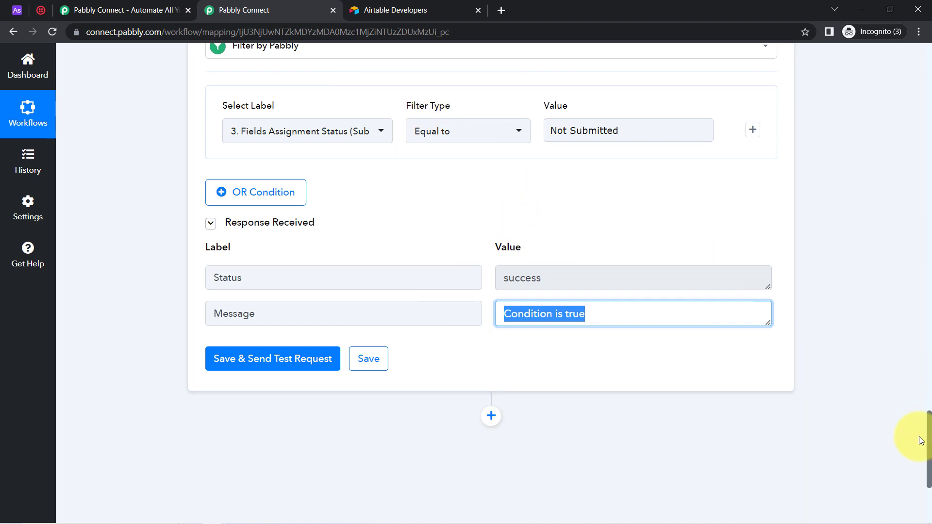
pyautogui.moveTo(929, 442); pyautogui.dragTo(919, 360)
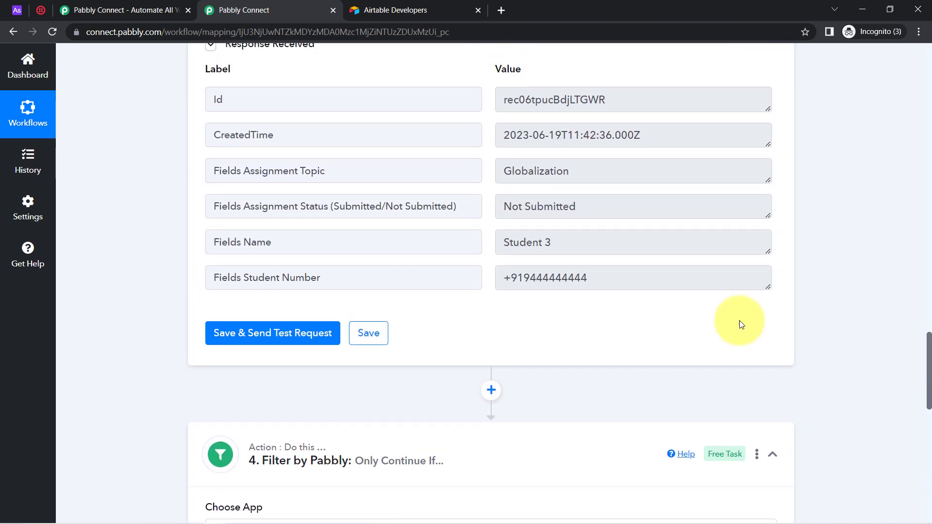
pyautogui.moveTo(508, 209); pyautogui.dragTo(597, 204)
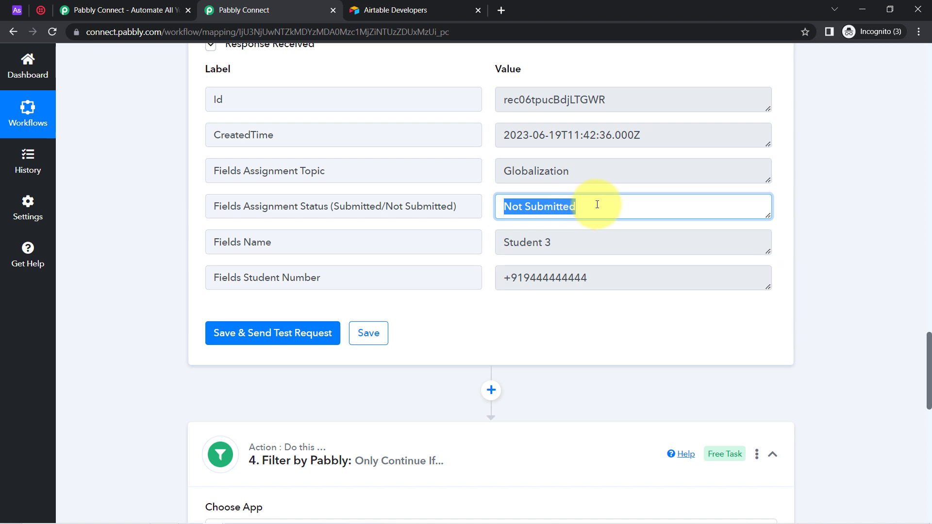
# Add an action step below the filter with Twilio as its app and Send SMS Message as its action event.
pyautogui.moveTo(927, 358); pyautogui.dragTo(929, 476)
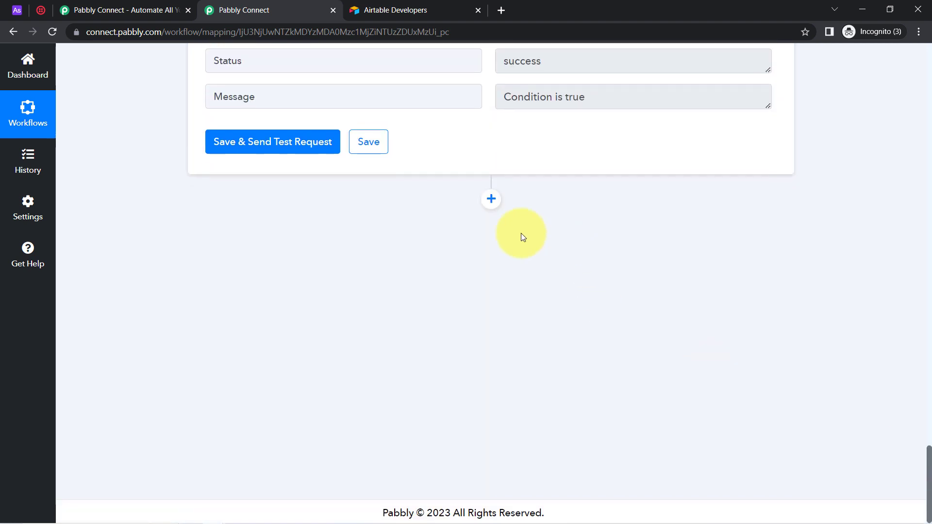
pyautogui.click(490, 199)
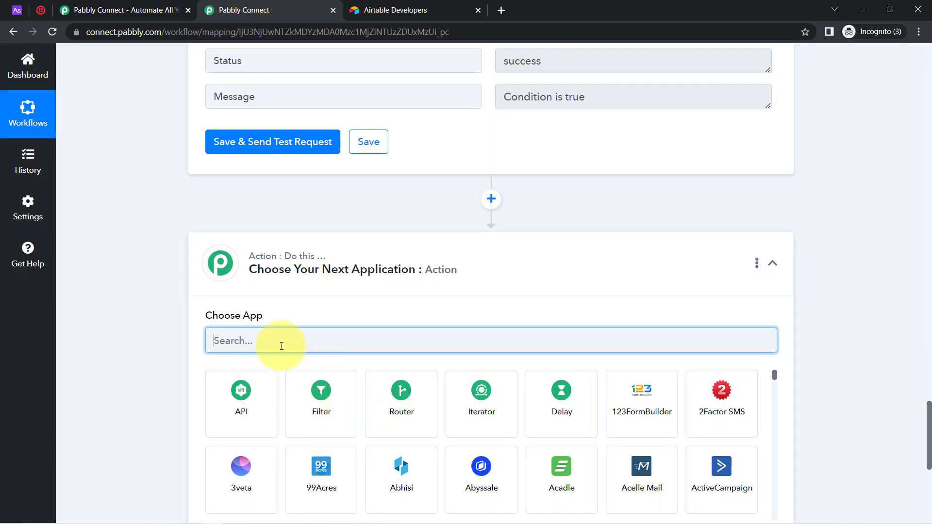
pyautogui.write('twili')
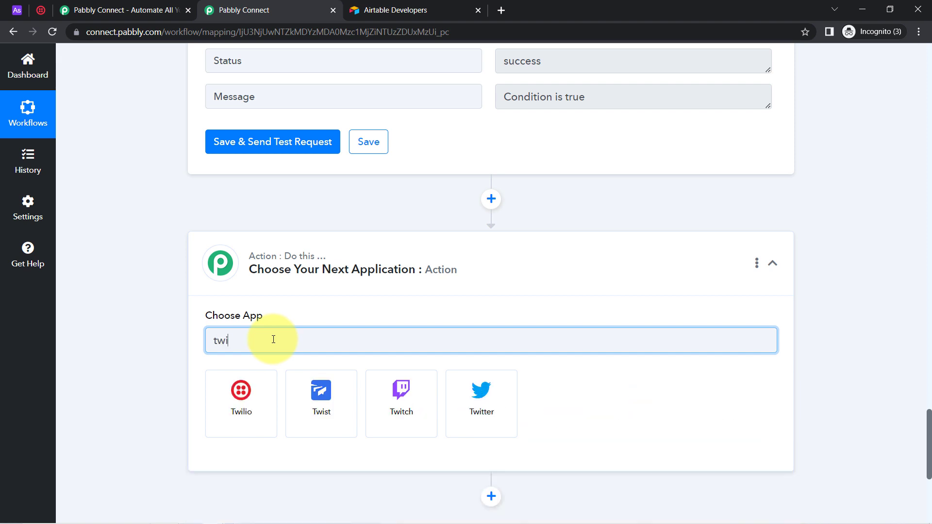
pyautogui.click(229, 399)
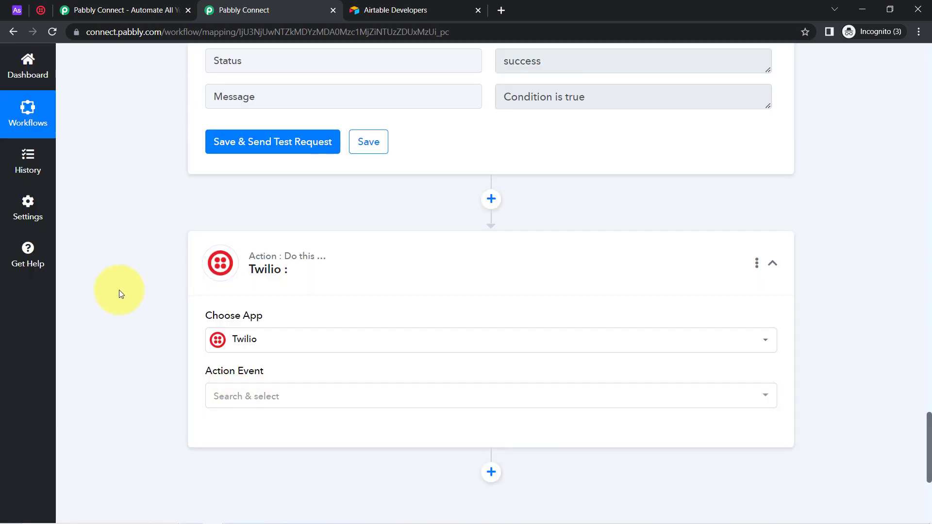
pyautogui.scroll(-4, 132, 287)
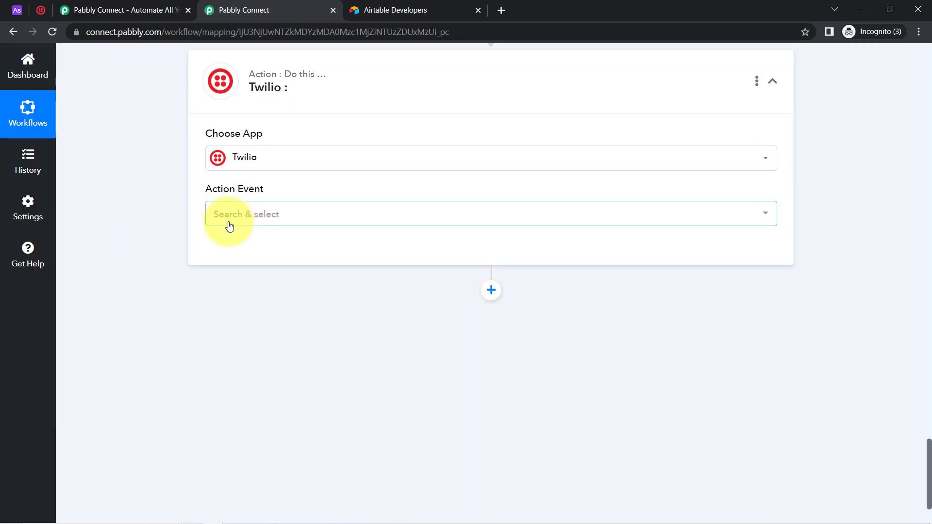
pyautogui.click(269, 222)
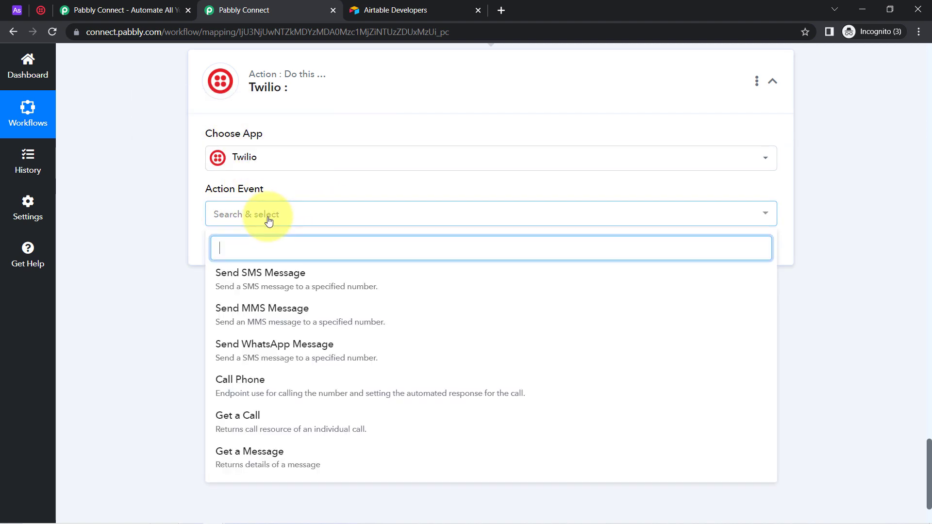
pyautogui.click(286, 284)
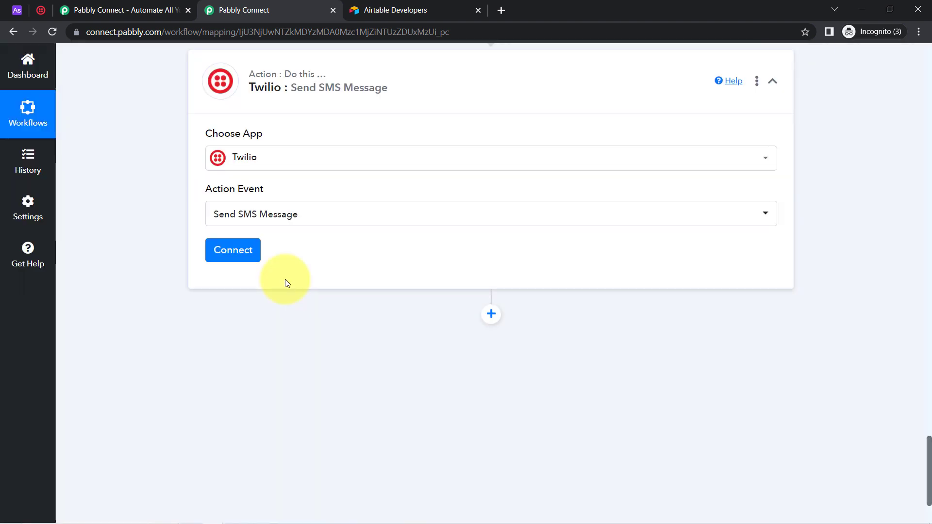
# Open the Twilio account connection for this action and choose to add a new connection.
pyautogui.click(234, 251)
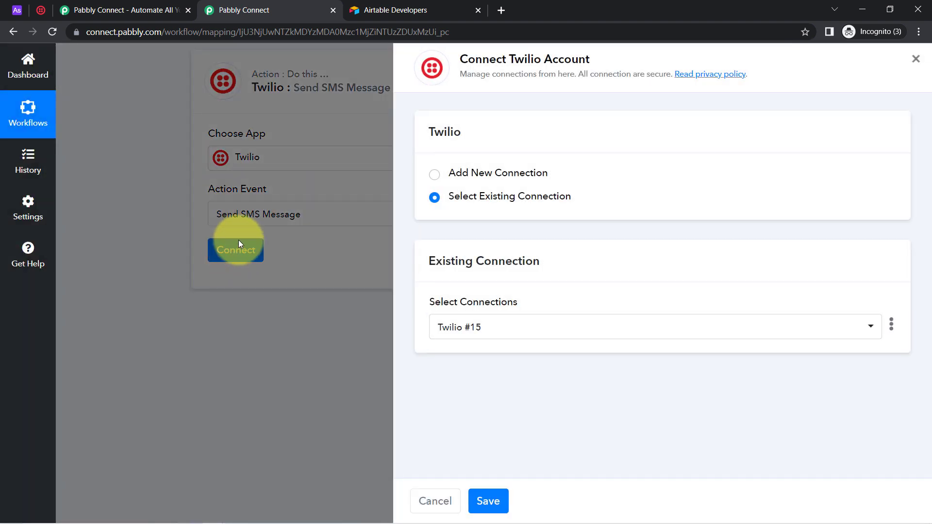
pyautogui.click(501, 173)
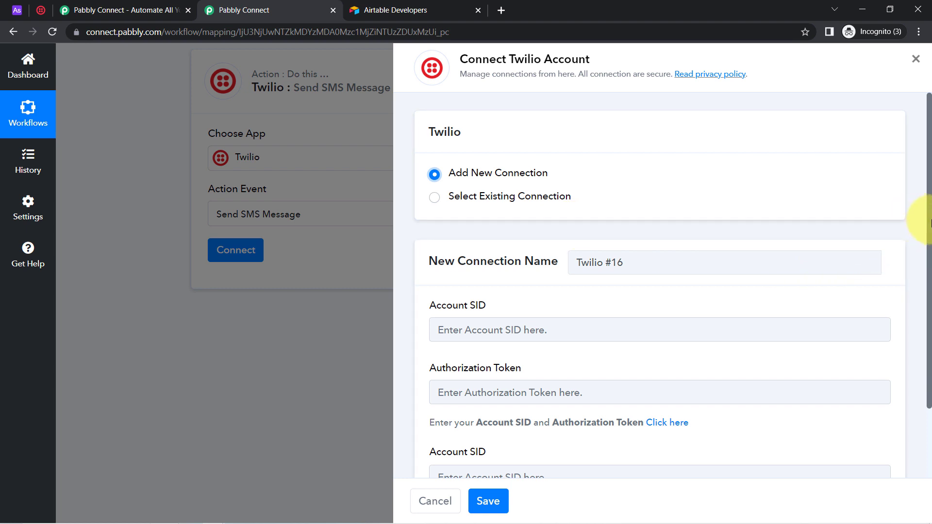
pyautogui.moveTo(930, 223); pyautogui.dragTo(930, 298)
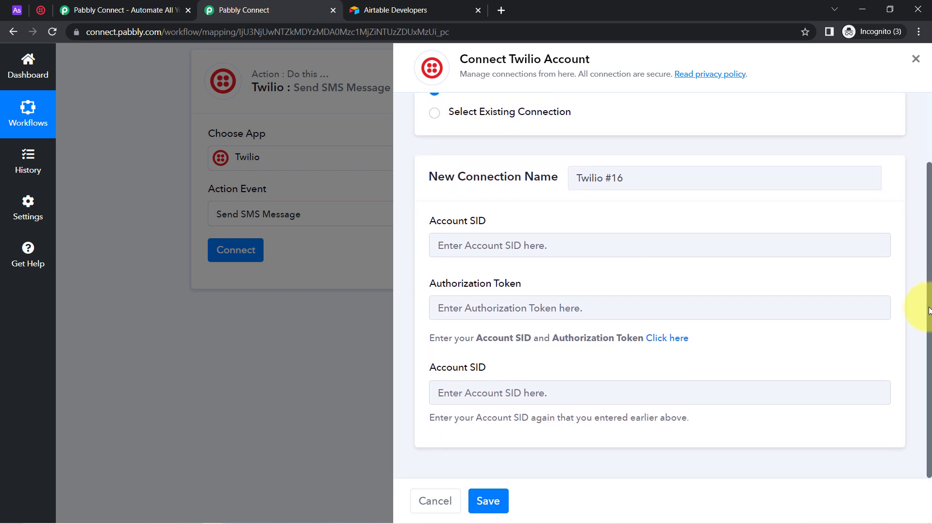
# Switch to the Twilio console, copy the Account SID from its account info, and return to the new connection form in Pabbly Connect.
pyautogui.click(39, 6)
pyautogui.scroll(10, 313, 223)
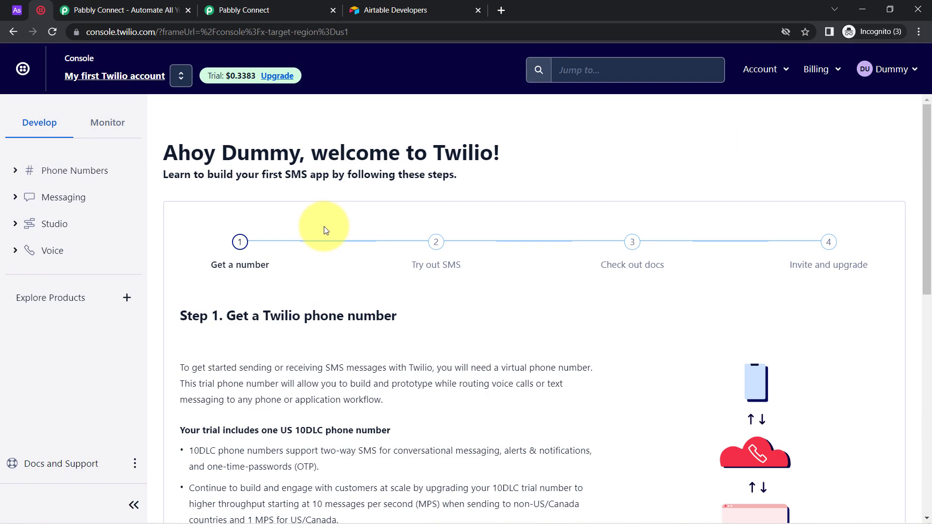
pyautogui.scroll(-10, 324, 226)
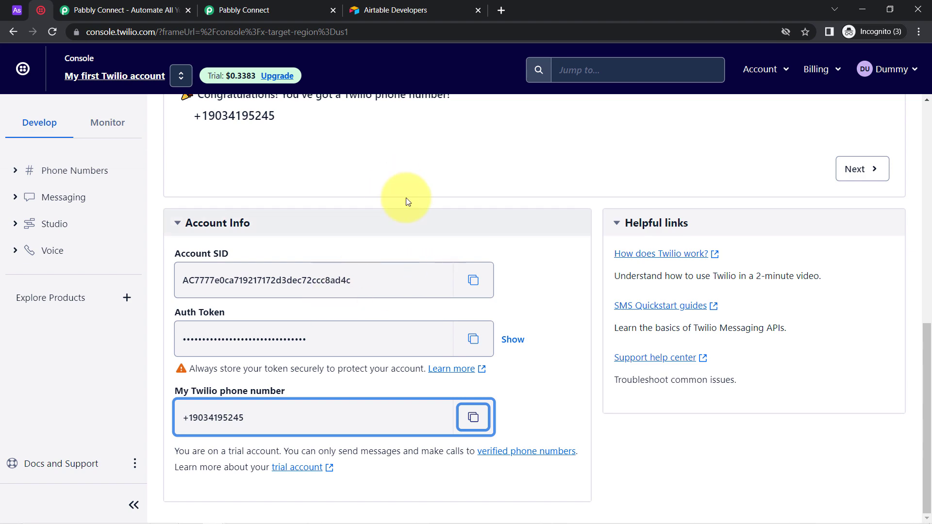
pyautogui.scroll(10, 291, 209)
pyautogui.scroll(-5, 350, 247)
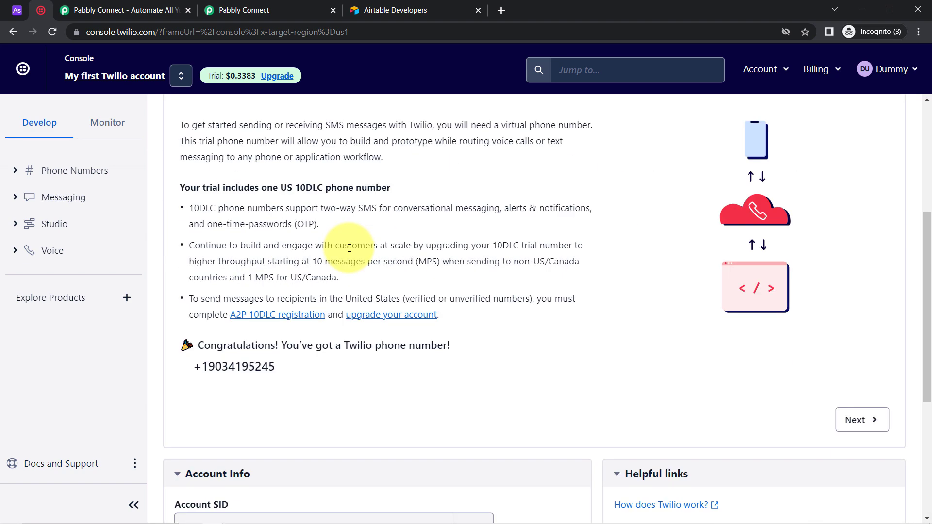
pyautogui.scroll(-5, 350, 248)
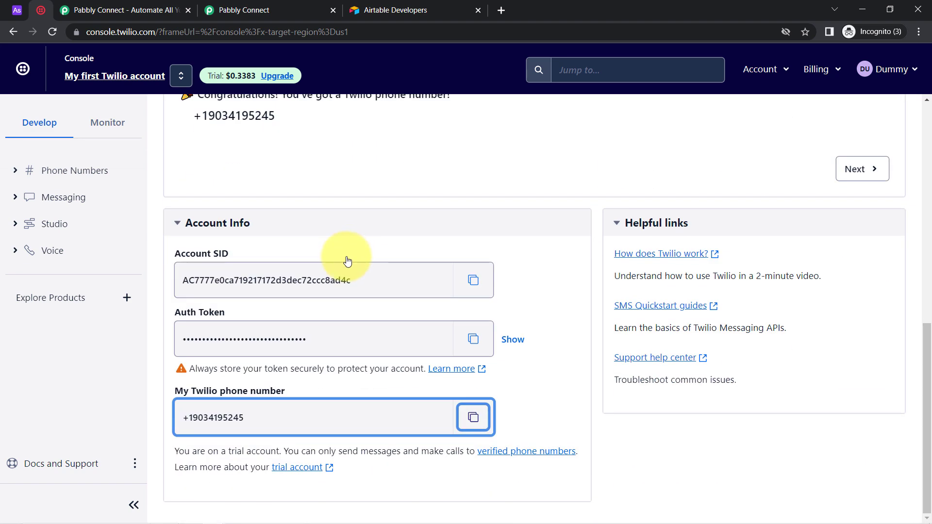
pyautogui.click(473, 282)
pyautogui.click(238, 10)
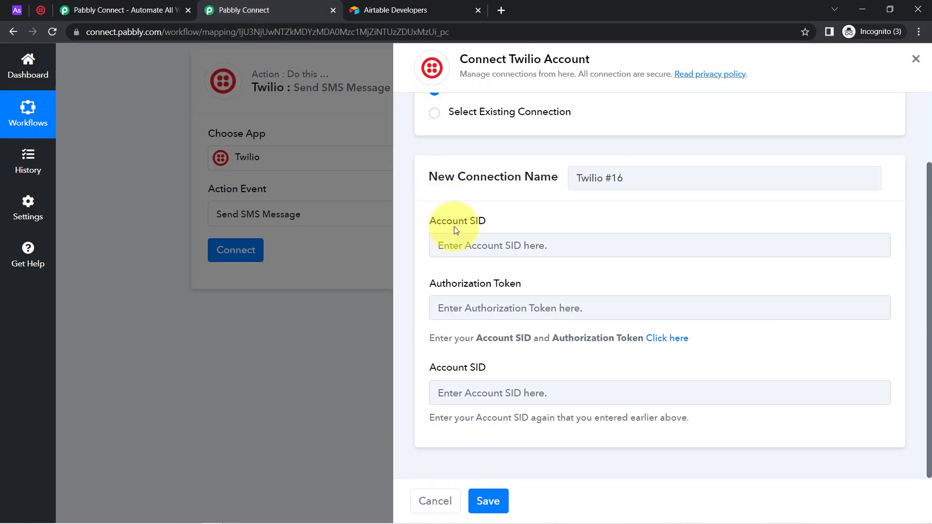
# Paste the copied Account SID into both Account SID fields of the new Twilio connection.
pyautogui.click(464, 249)
pyautogui.hotkey('ctrl', 'v')
pyautogui.click(486, 395)
pyautogui.hotkey('ctrl', 'v')
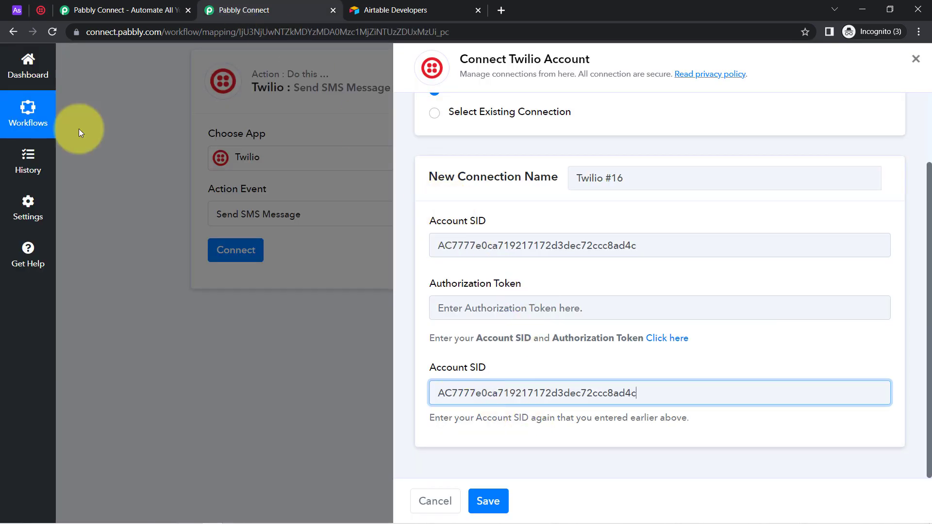
# Copy the Auth Token from the Twilio console, paste it as the Authorization Token in Pabbly Connect's connection form, and save the connection.
pyautogui.click(41, 11)
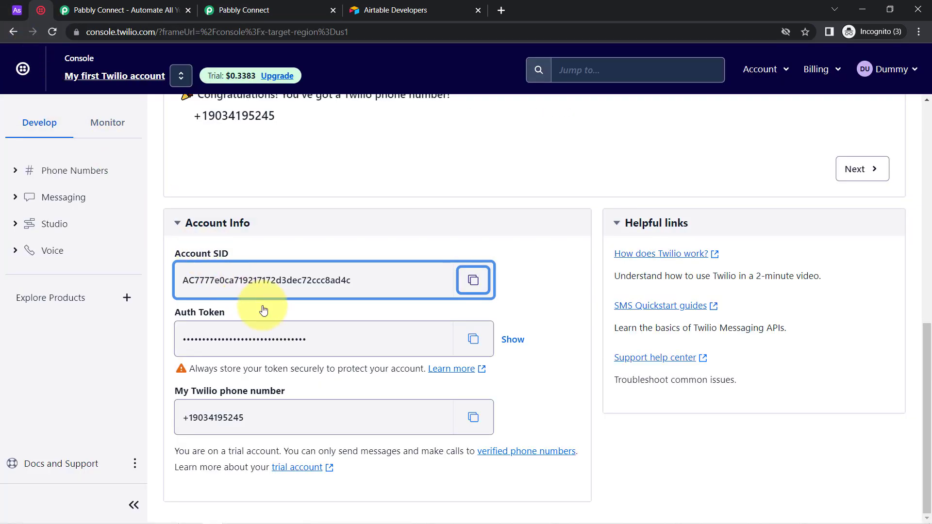
pyautogui.click(474, 339)
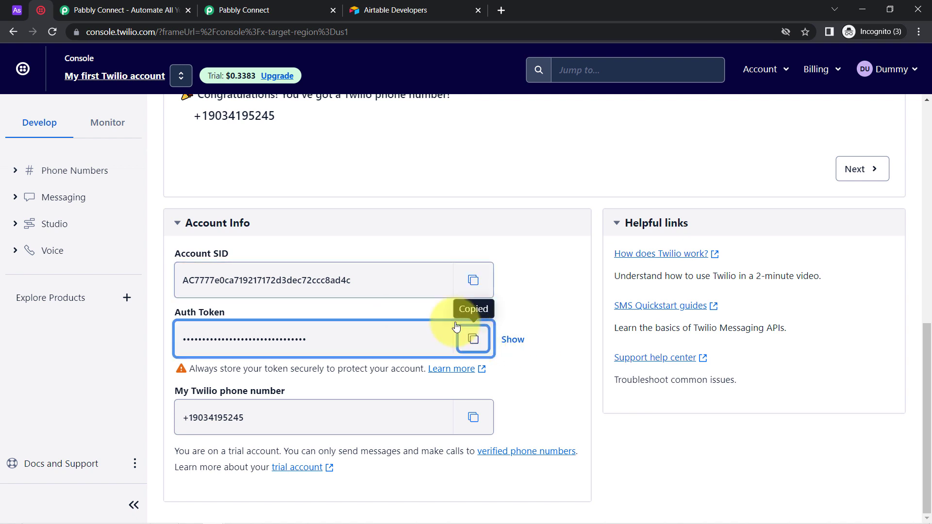
pyautogui.click(267, 9)
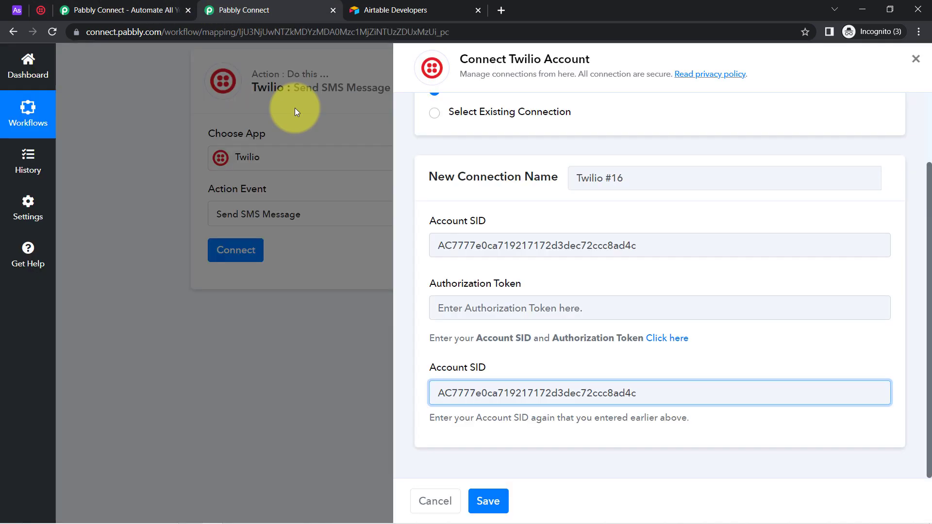
pyautogui.click(483, 311)
pyautogui.hotkey('ctrl', 'v')
pyautogui.click(488, 501)
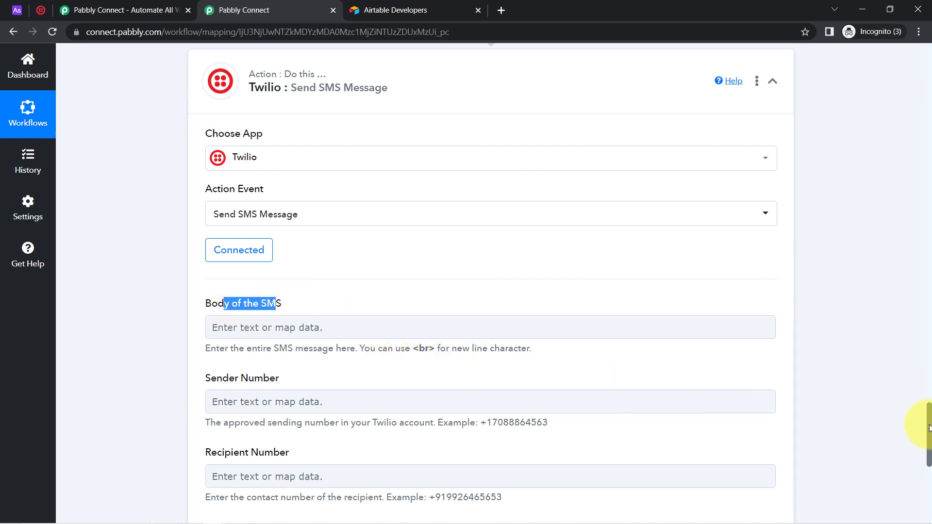
# Begin the body of the SMS with "Hello", the Iterator's mapped Fields Name value and a comma, followed by a new line.
pyautogui.moveTo(929, 426); pyautogui.dragTo(928, 445)
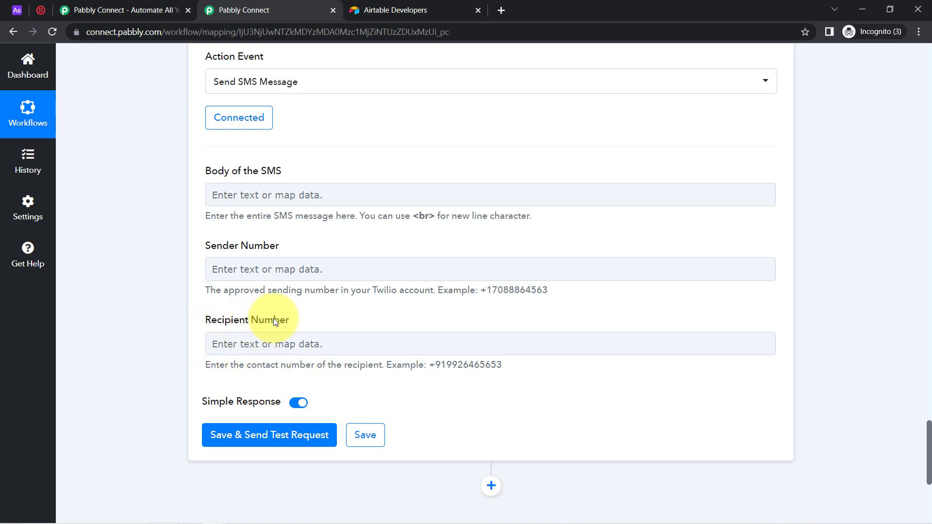
pyautogui.moveTo(271, 318); pyautogui.dragTo(213, 293)
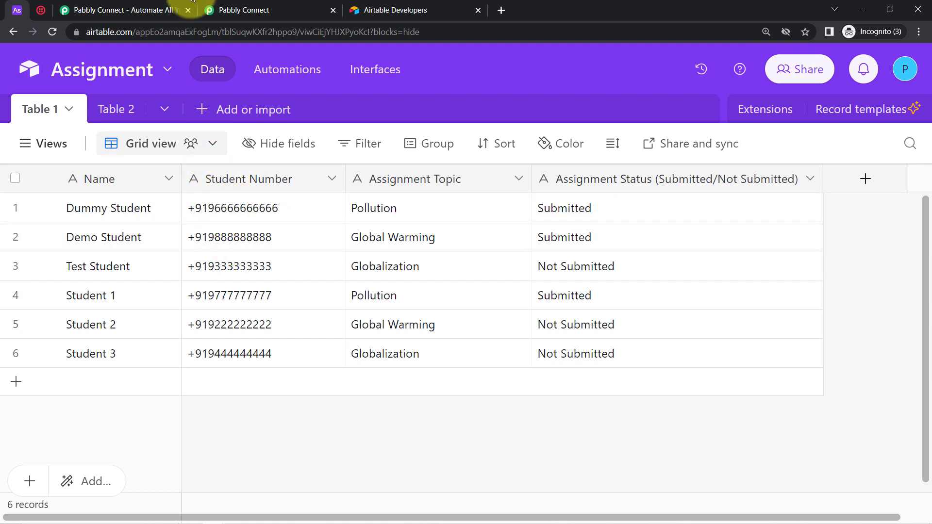
pyautogui.click(243, 9)
pyautogui.click(177, 274)
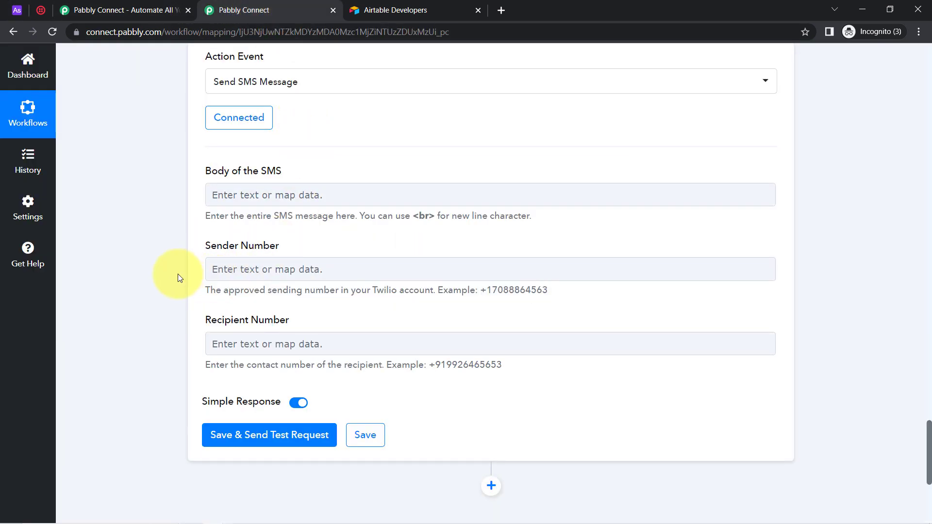
pyautogui.moveTo(213, 172); pyautogui.dragTo(302, 171)
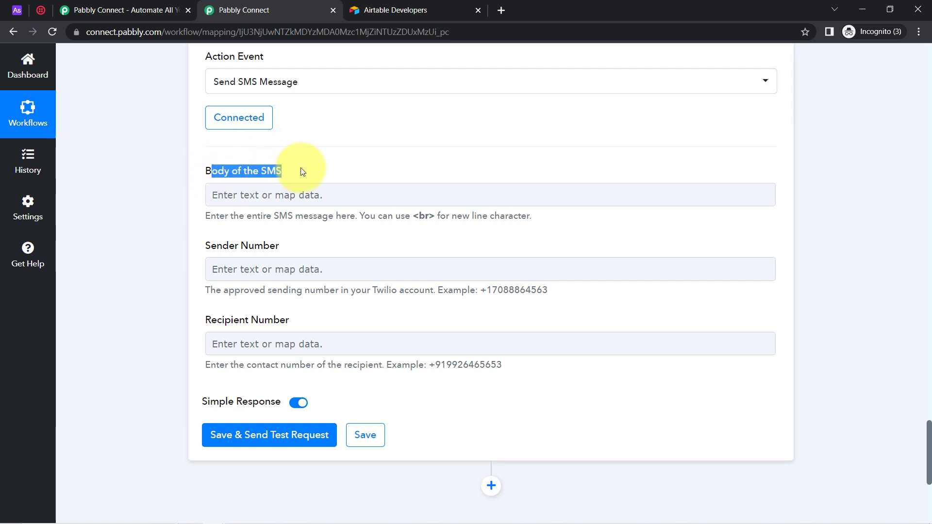
pyautogui.click(247, 196)
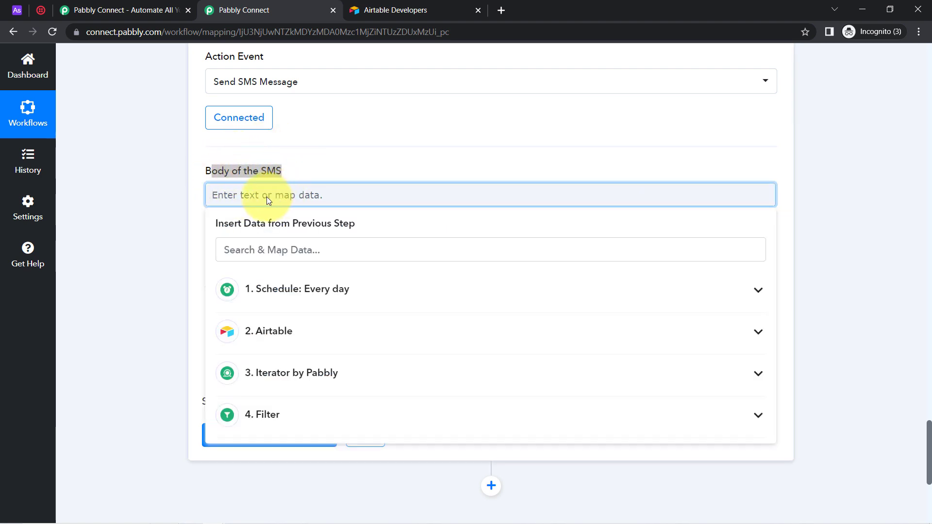
pyautogui.write('Hello')
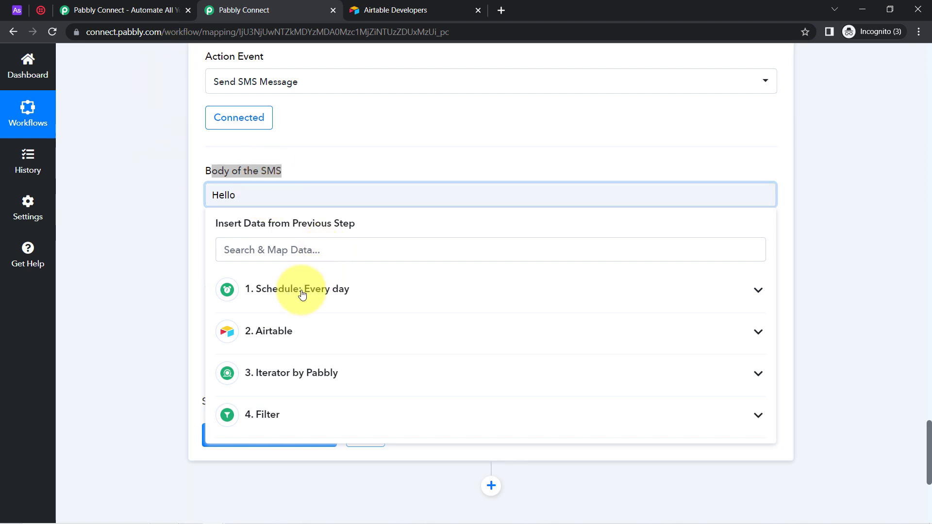
pyautogui.click(275, 376)
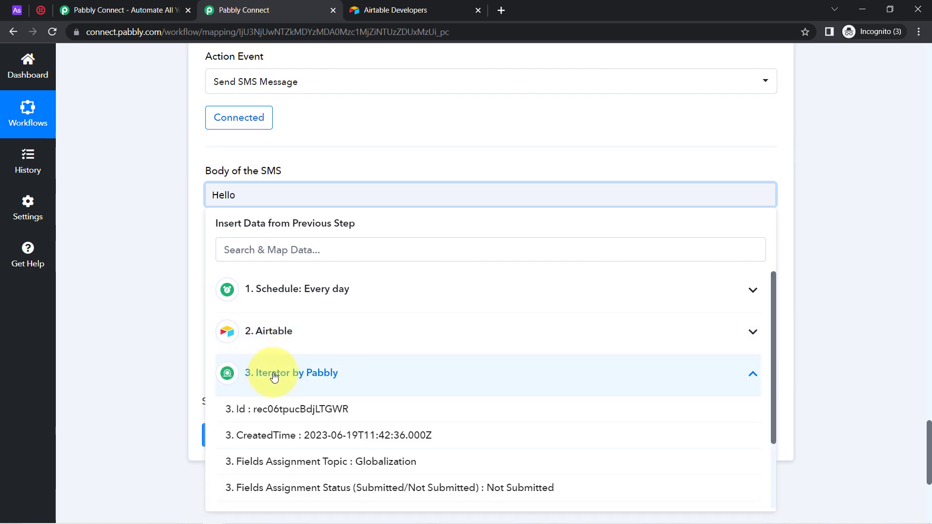
pyautogui.scroll(-2, 345, 403)
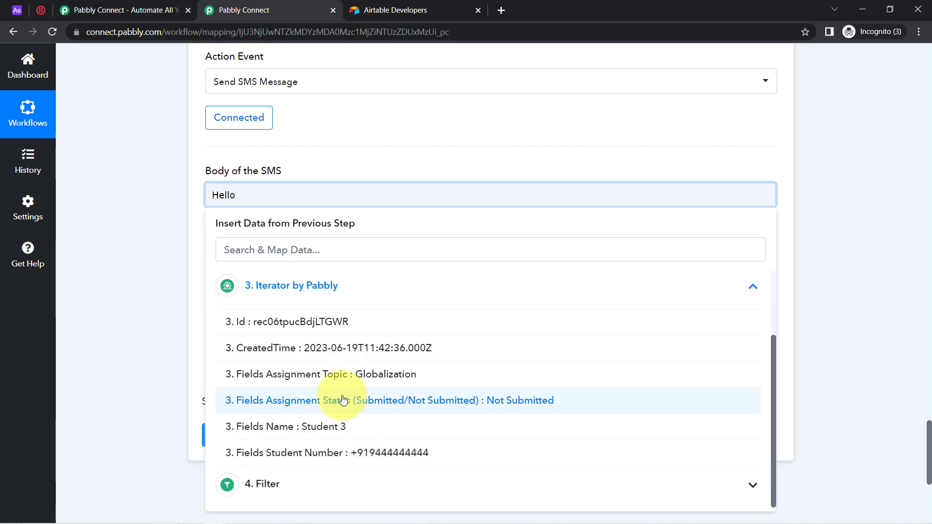
pyautogui.click(307, 428)
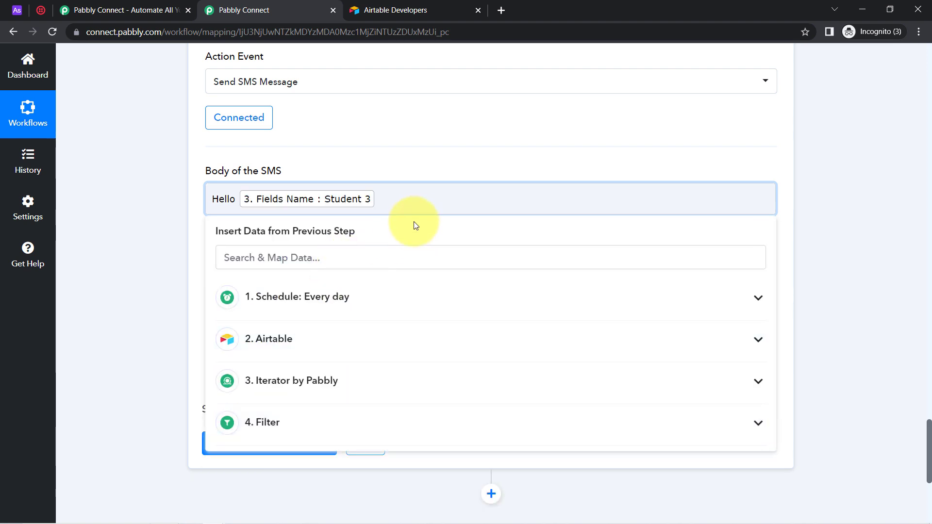
pyautogui.write(',')
pyautogui.press('Return')
pyautogui.press('Return')
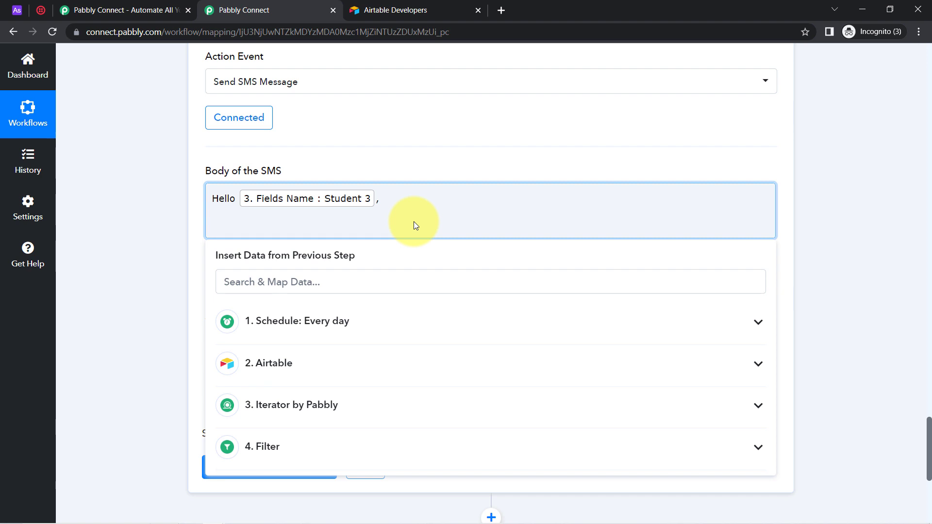
# Add the sentence "Your assignement is still not completed." to the SMS body and start a new line below it.
pyautogui.write('Your assif')
pyautogui.write('nement is still not co')
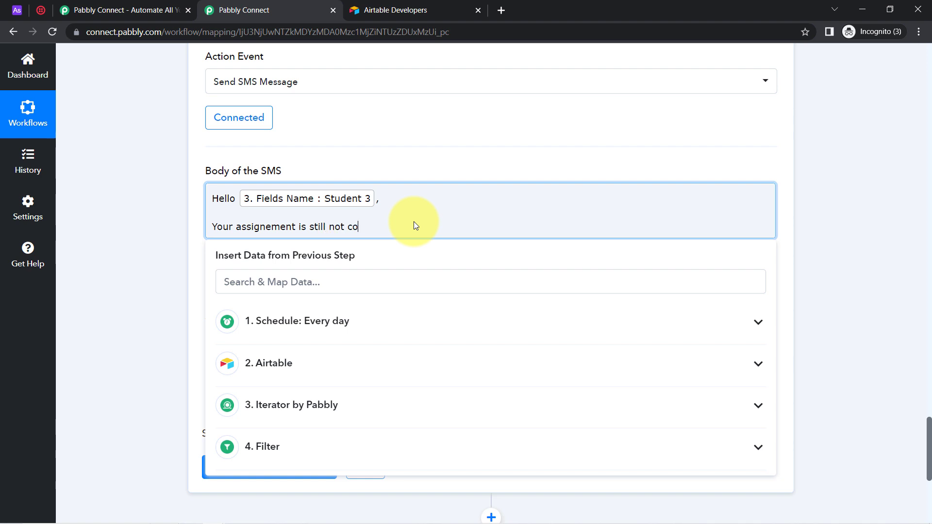
pyautogui.write('mpleted.')
pyautogui.press('Return')
pyautogui.press('Return')
# Add "The topic asdigned to you was -" to the SMS body, followed by the Iterator's mapped Fields Assignment Topic value.
pyautogui.write('Th')
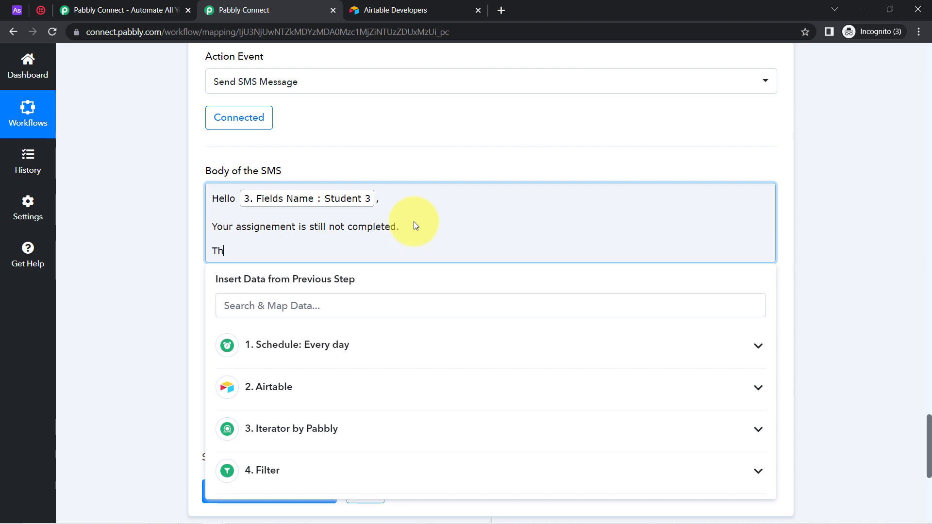
pyautogui.write('e topic asdigne')
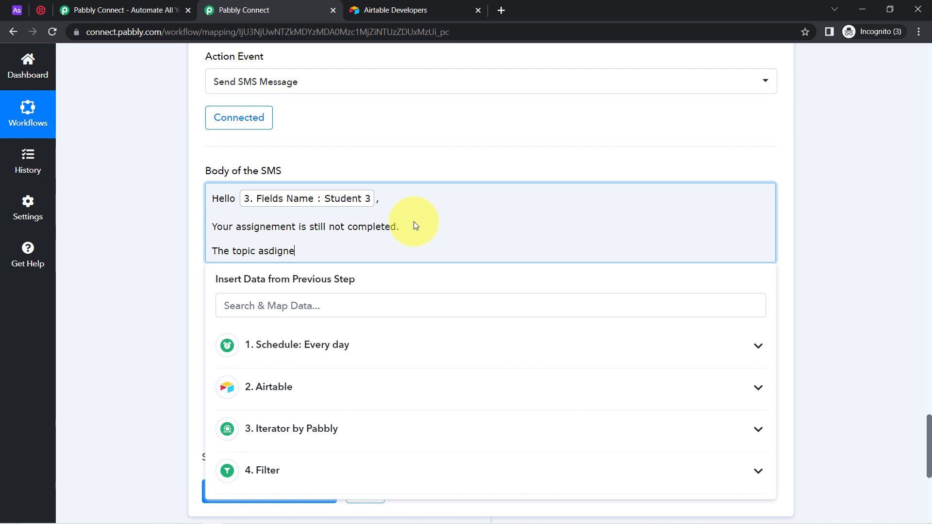
pyautogui.write('d o you was ')
pyautogui.write('t')
pyautogui.rightClick(383, 250)
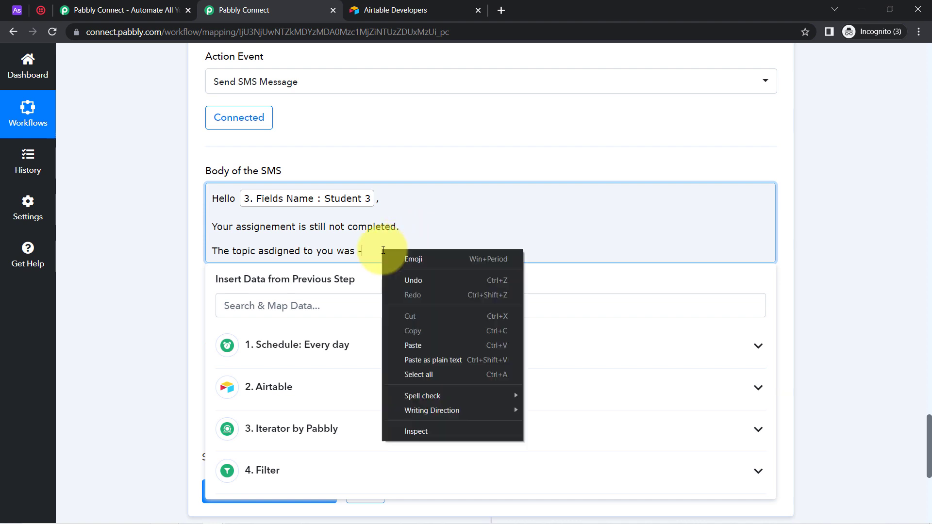
pyautogui.click(362, 254)
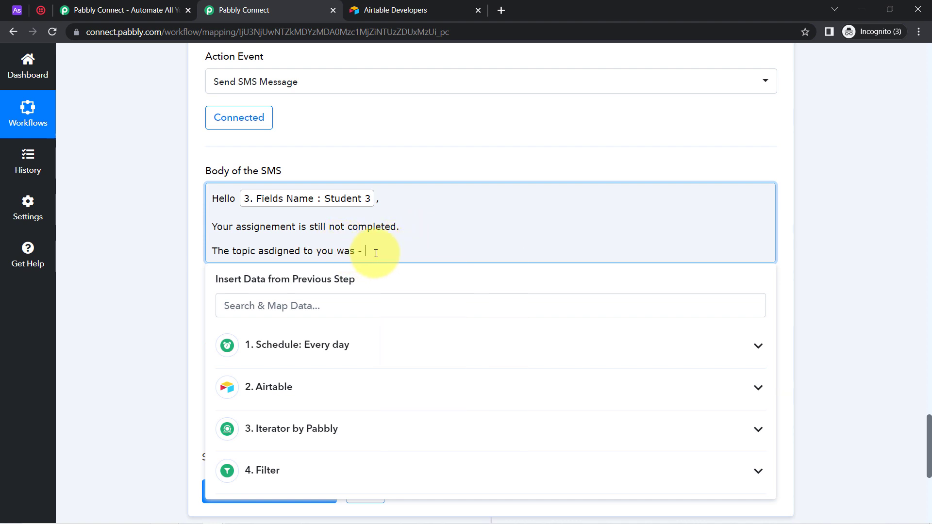
pyautogui.click(299, 422)
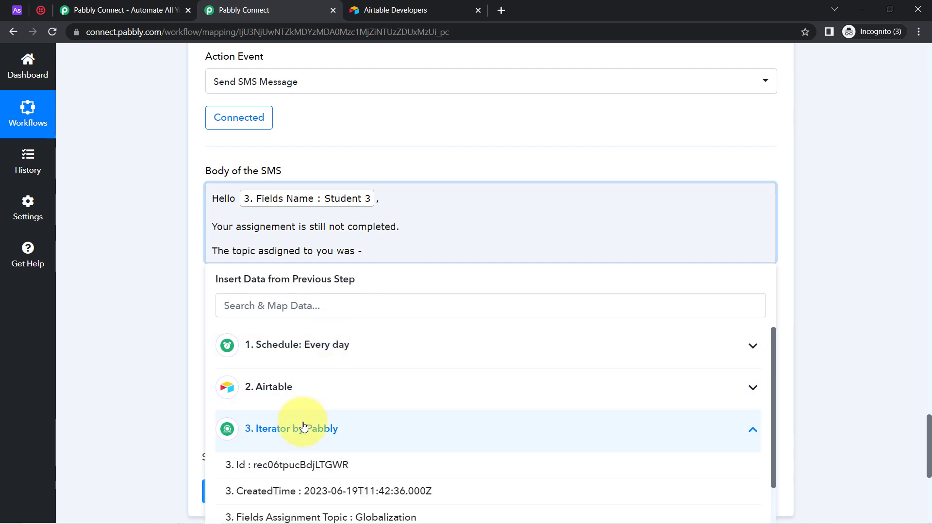
pyautogui.scroll(-2, 381, 423)
pyautogui.click(370, 422)
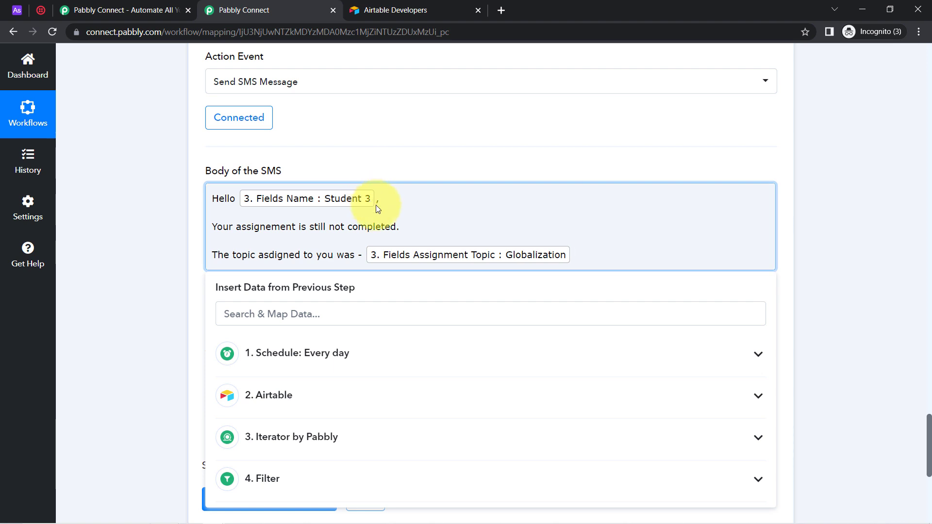
# Add the line "Kindly subkmit your assignement at the earliest." below the topic line in the SMS body.
pyautogui.press('Return')
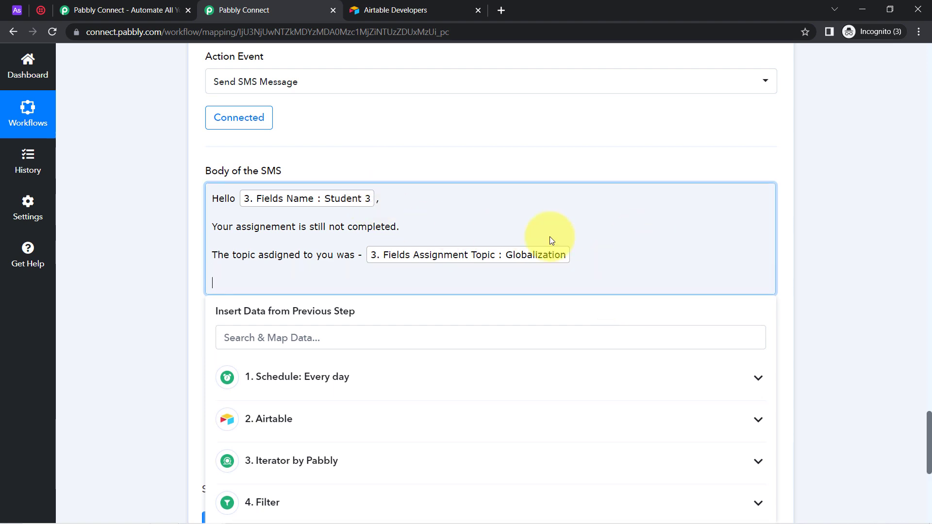
pyautogui.write('Kindly')
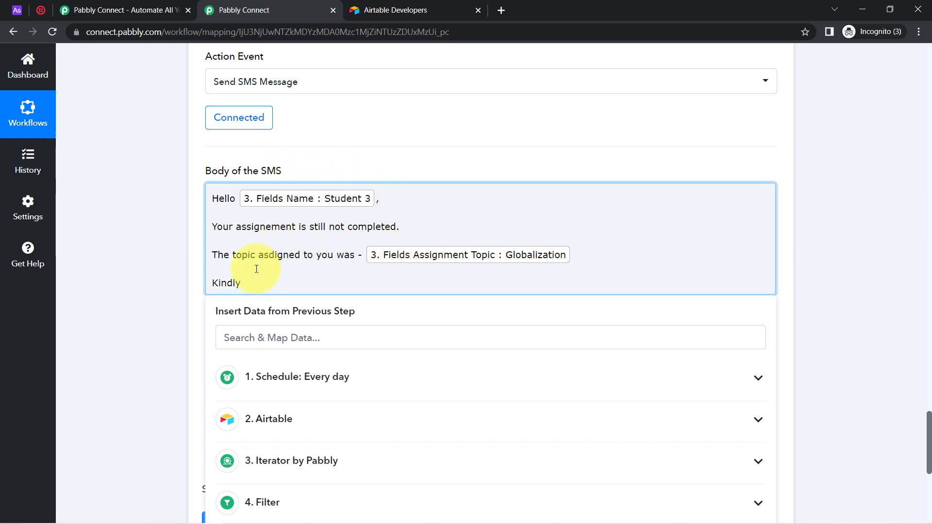
pyautogui.write('subkmit your assignement at the earliest.')
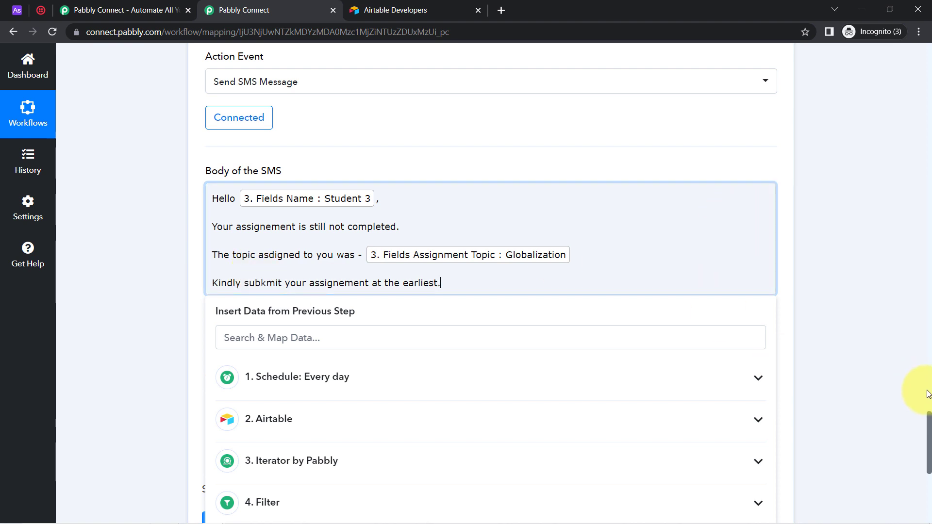
# Check the assignment status in the Iterator's response, and correct "subkmit" to "submit" in the SMS body.
pyautogui.moveTo(928, 427); pyautogui.dragTo(923, 302)
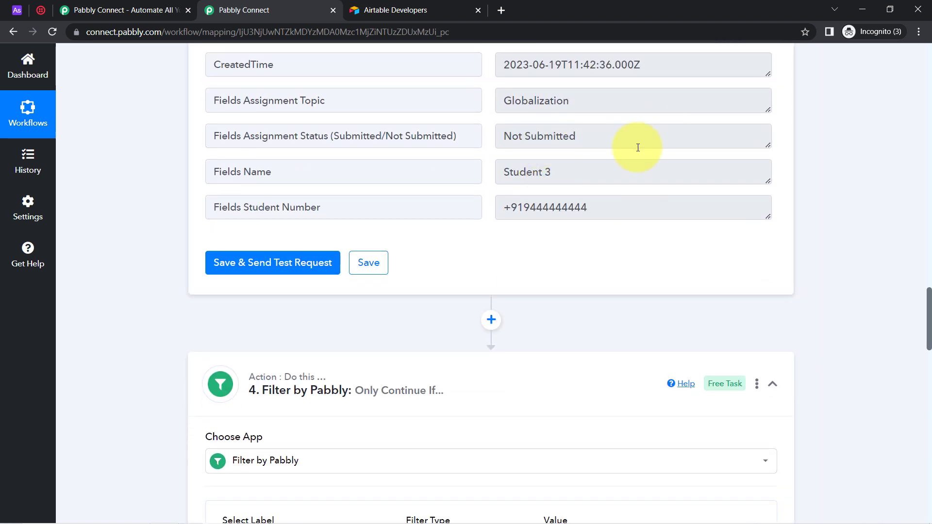
pyautogui.tripleClick(534, 145)
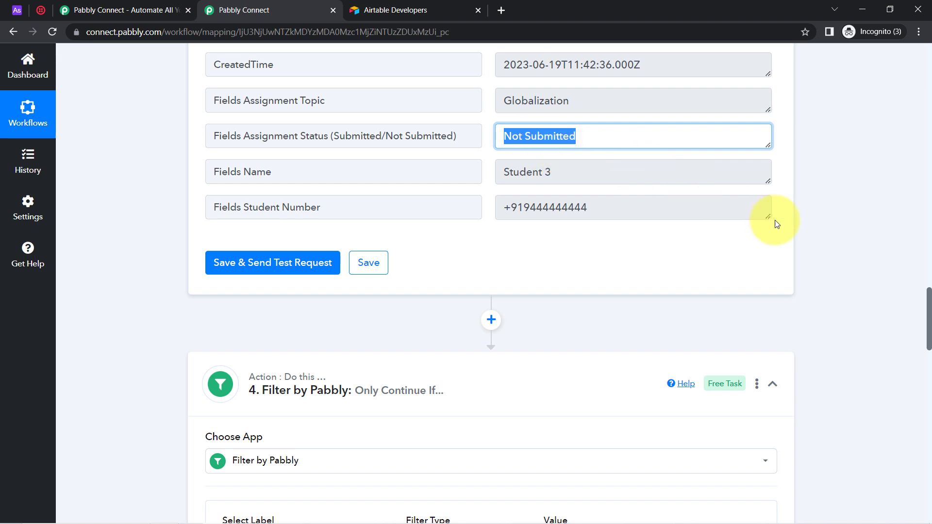
pyautogui.moveTo(929, 294); pyautogui.dragTo(606, 402)
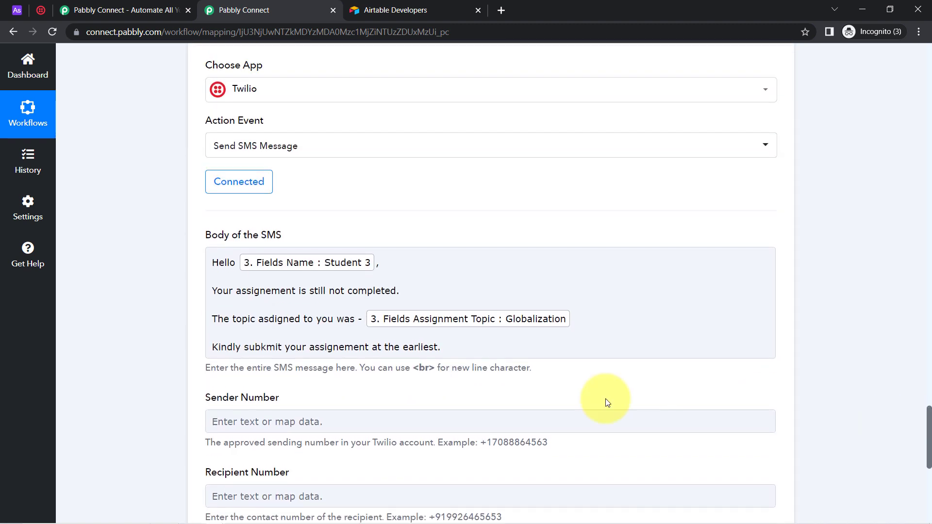
pyautogui.click(260, 347)
pyautogui.press('Delete')
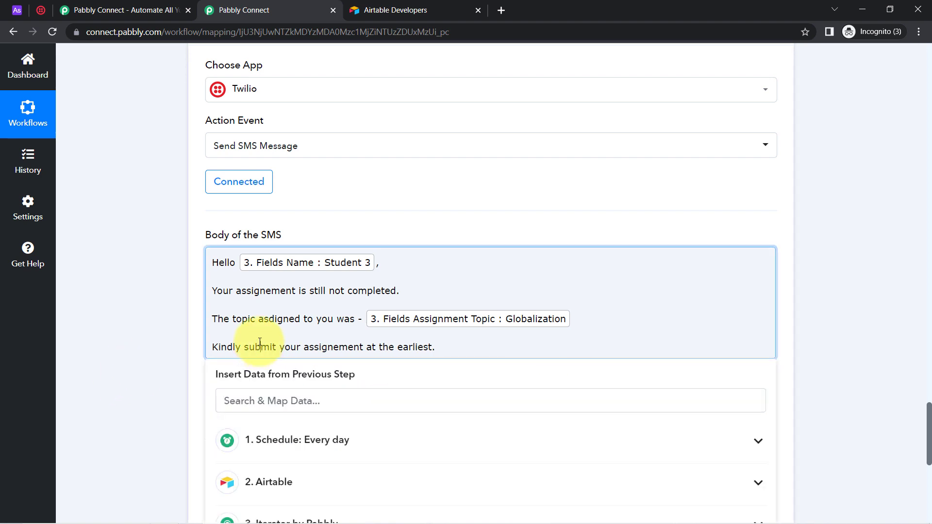
# End the SMS body with "Thanks" on a new line and leave the field.
pyautogui.click(456, 342)
pyautogui.press('Return')
pyautogui.write('Thanks')
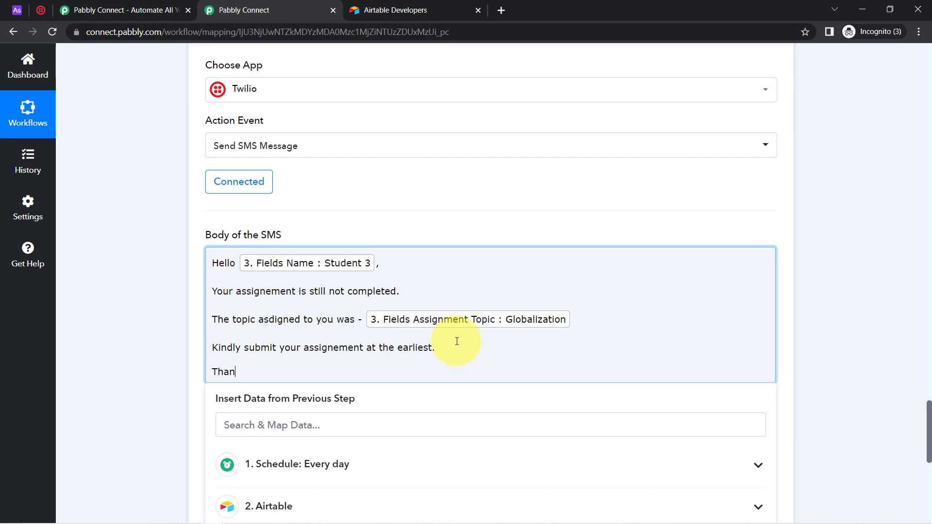
pyautogui.click(133, 334)
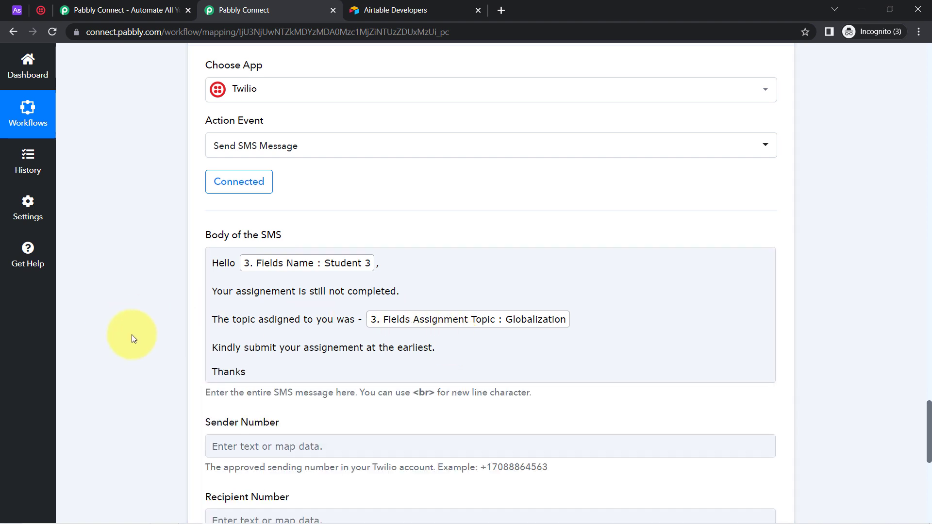
# Switch to the Twilio console, copy the Twilio phone number from its account info, and return to the SMS action in Pabbly Connect.
pyautogui.scroll(-3, 138, 325)
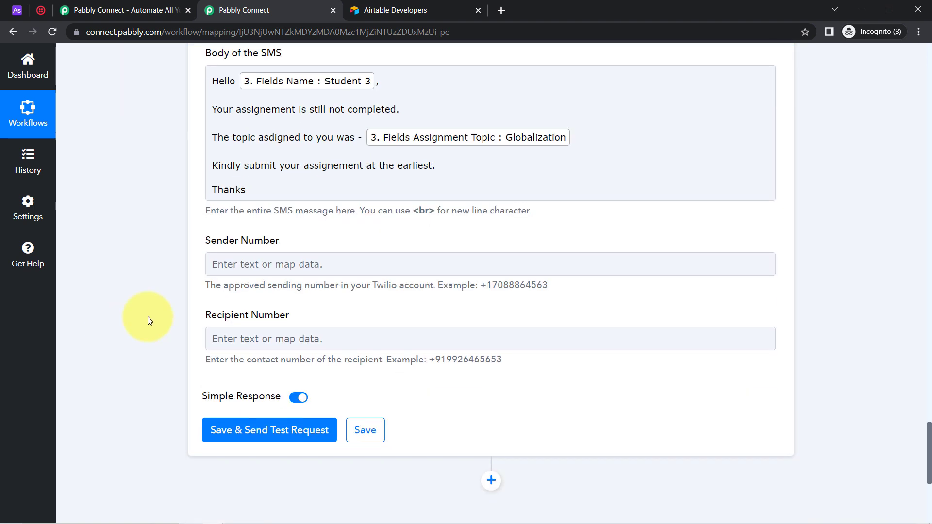
pyautogui.click(41, 9)
pyautogui.scroll(-1, 244, 425)
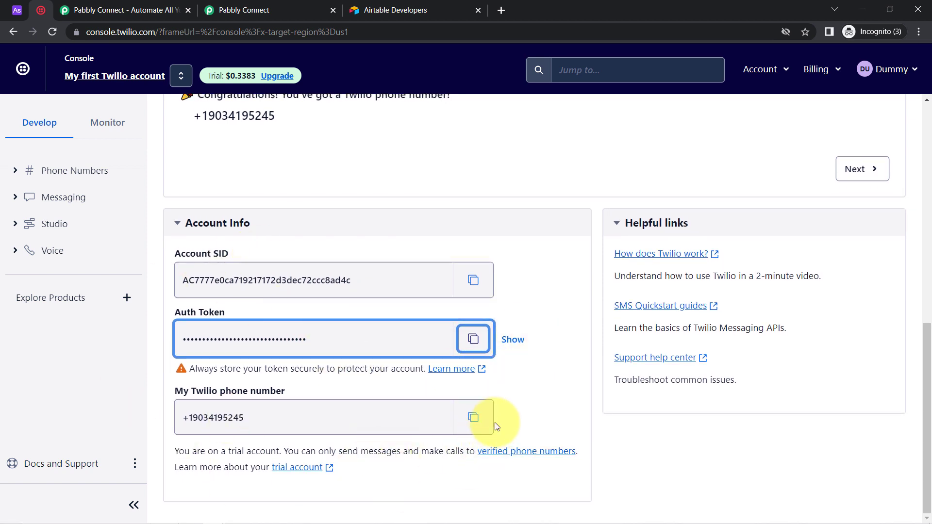
pyautogui.click(473, 417)
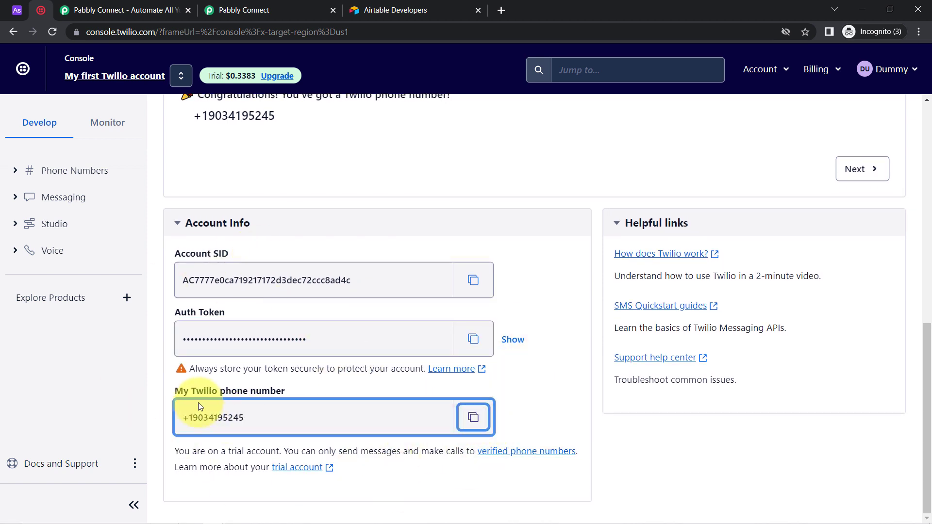
pyautogui.click(266, 10)
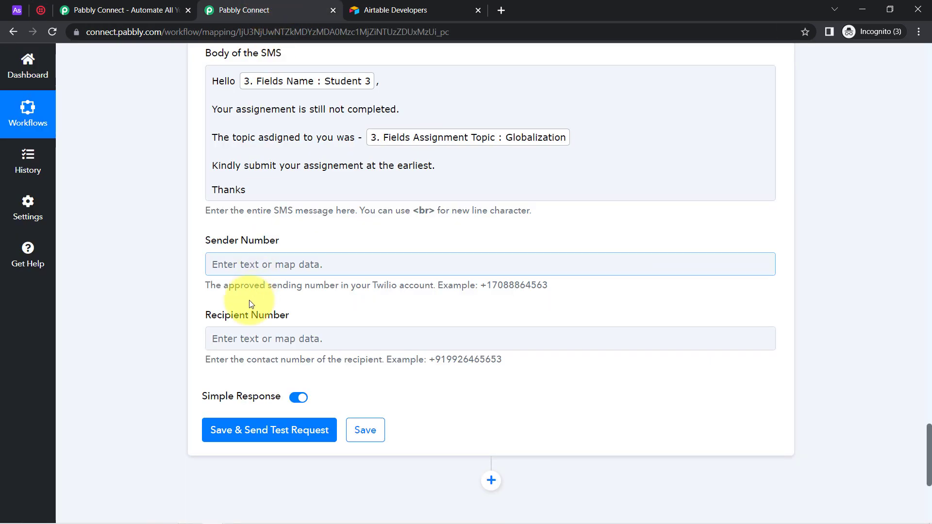
# Paste the copied Twilio phone number as the Sender Number of the SMS action.
pyautogui.click(220, 264)
pyautogui.hotkey('ctrl', 'v')
pyautogui.click(168, 299)
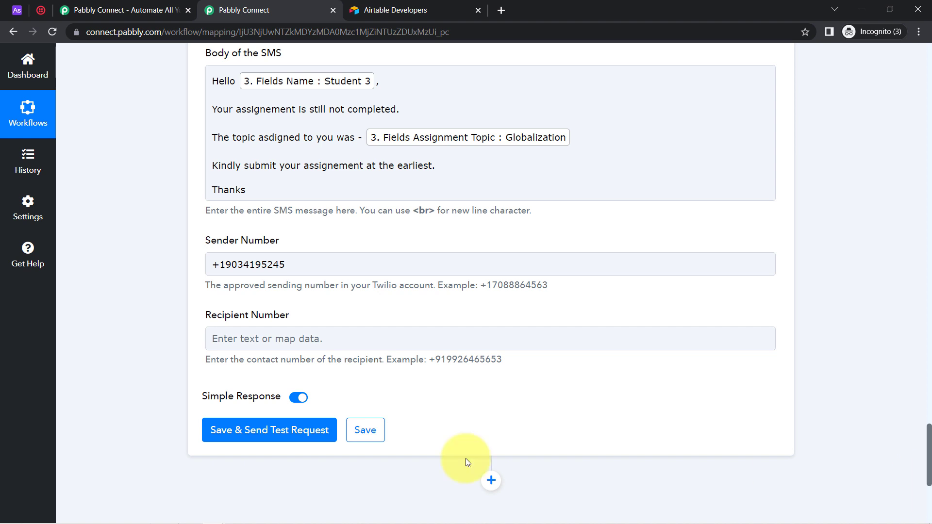
# Map the Recipient Number to the Fields Student Number value from the Iterator by Pabbly step.
pyautogui.click(233, 344)
pyautogui.scroll(-2, 167, 374)
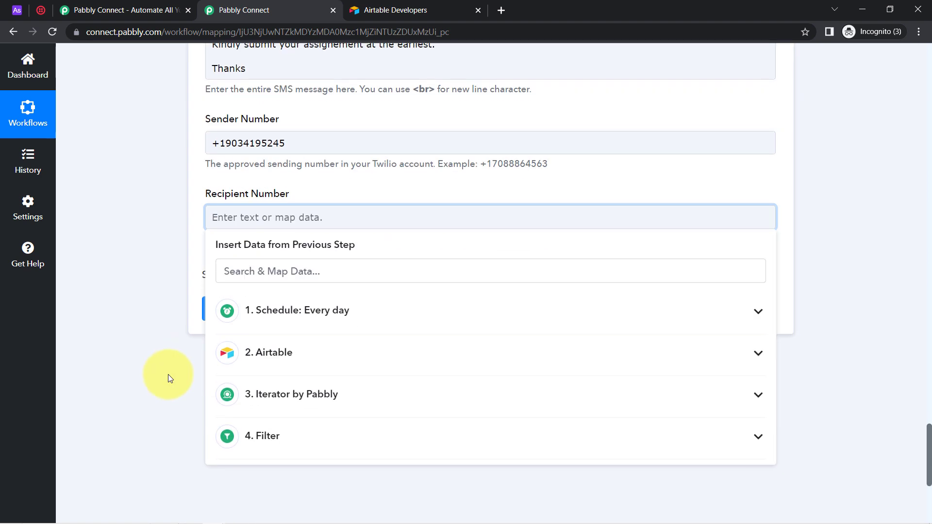
pyautogui.click(278, 396)
pyautogui.scroll(-3, 278, 396)
pyautogui.scroll(2, 264, 410)
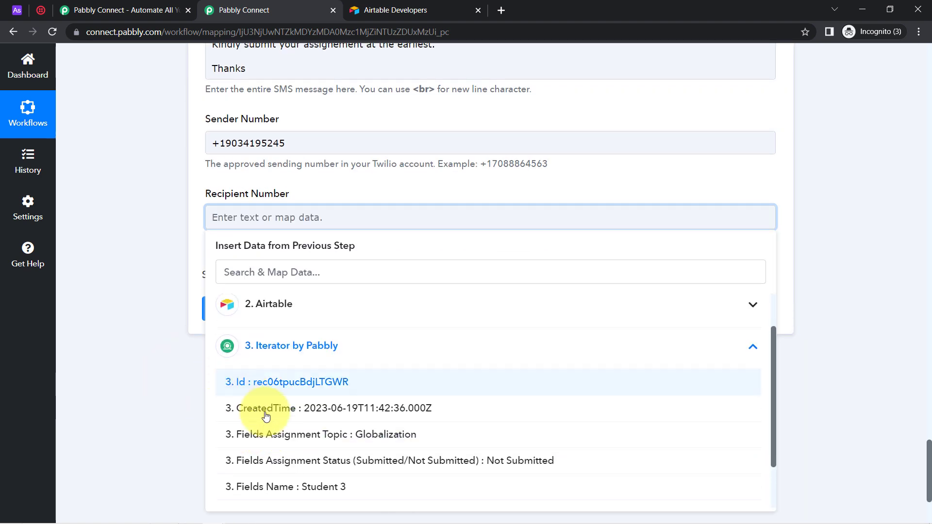
pyautogui.scroll(-1, 331, 420)
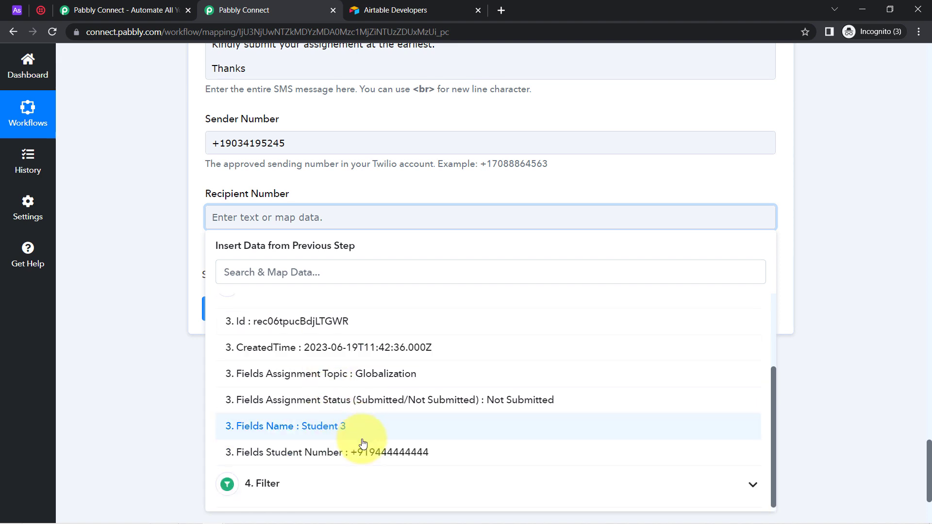
pyautogui.click(353, 508)
pyautogui.click(126, 246)
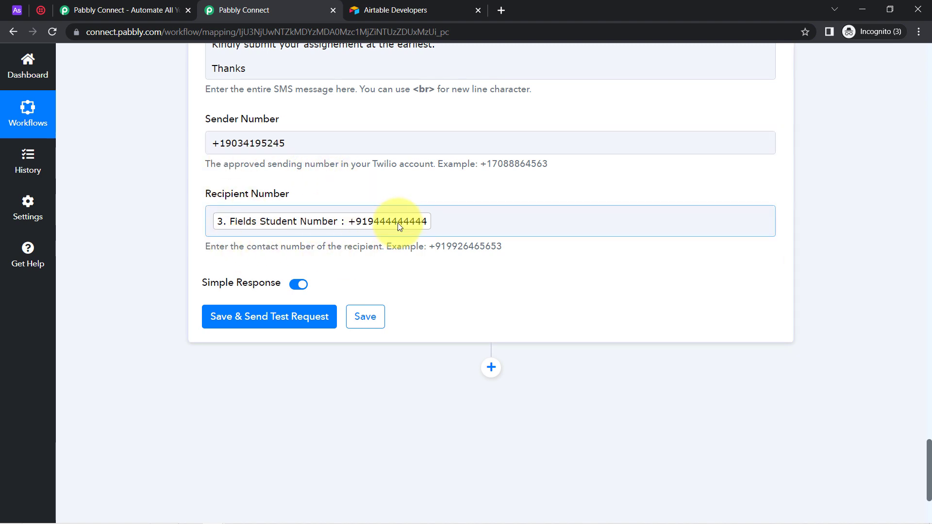
# Replace the mapped Recipient Number with a test phone number including country code, then save and send a test request.
pyautogui.moveTo(429, 247); pyautogui.dragTo(519, 259)
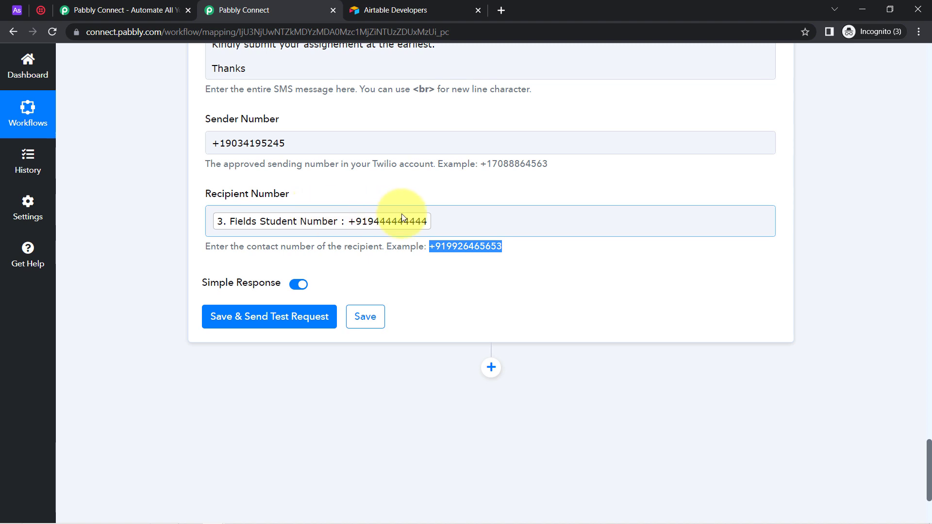
pyautogui.click(451, 219)
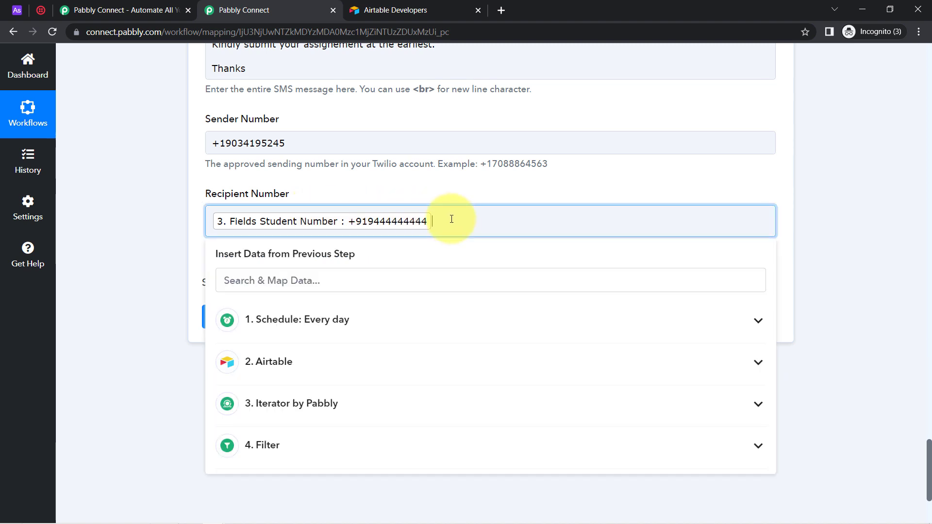
pyautogui.press('BackSpace')
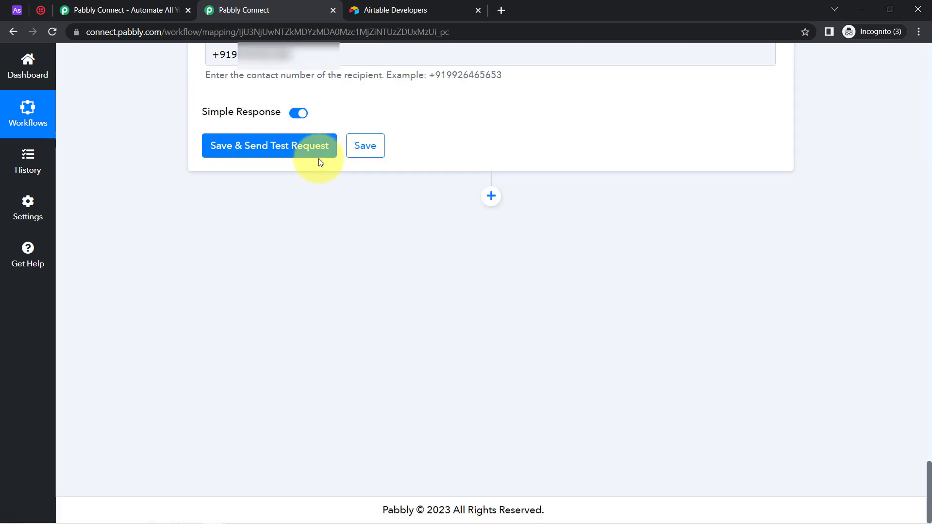
pyautogui.click(309, 148)
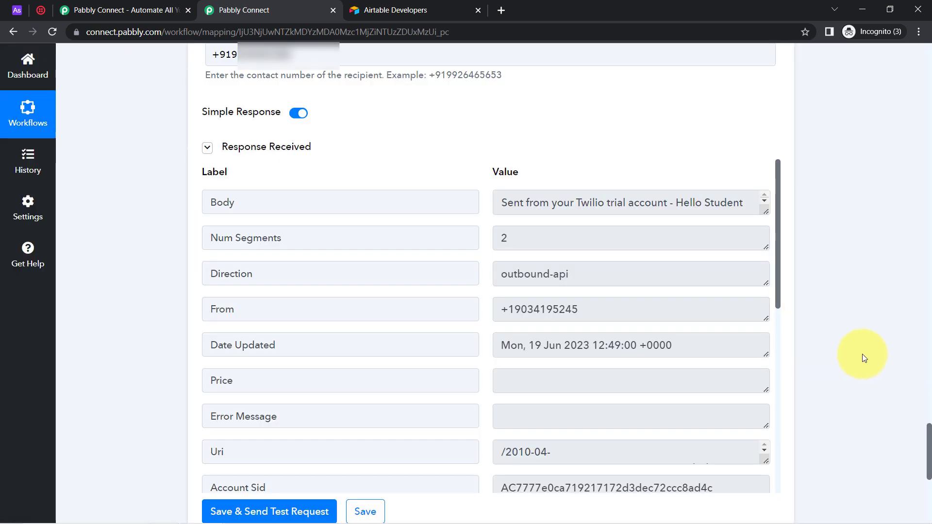
pyautogui.scroll(-2, 874, 362)
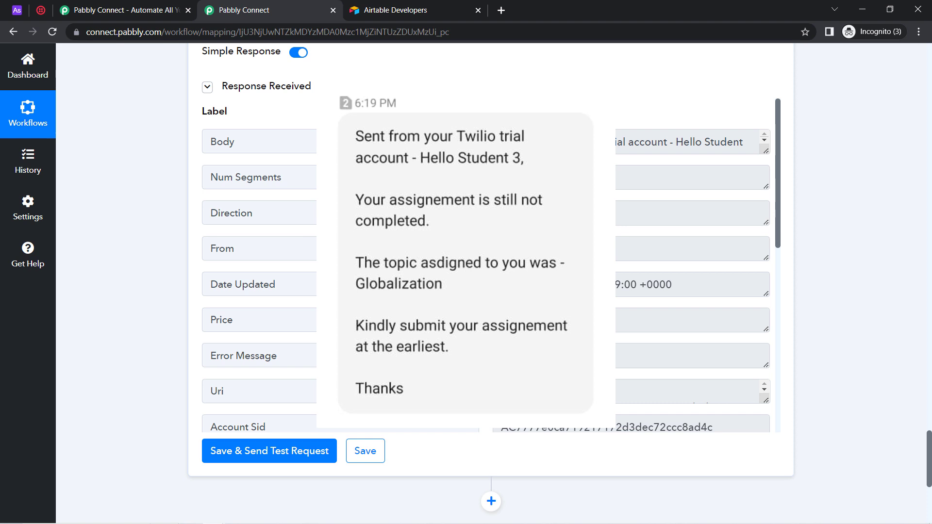
# Correct "asdigned" to "assigned" in the topic line of the SMS body.
pyautogui.scroll(10, 178, 393)
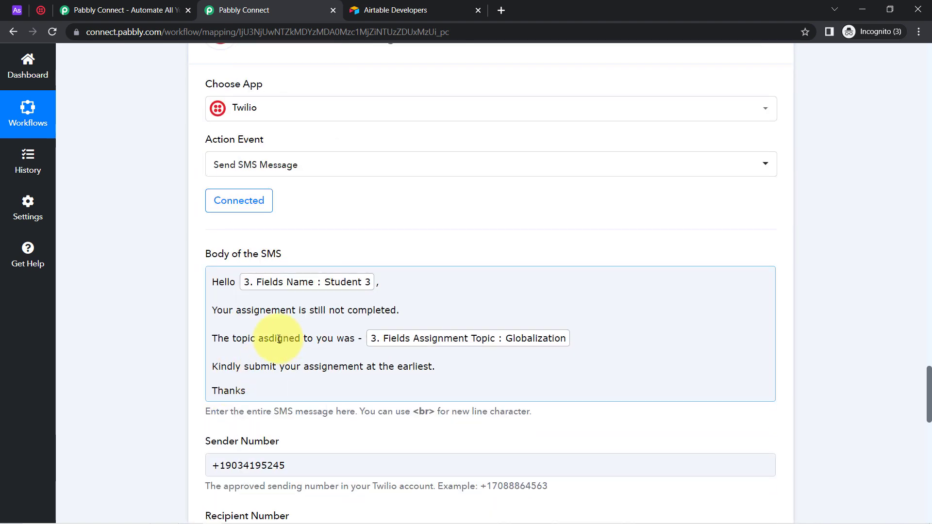
pyautogui.click(259, 338)
pyautogui.press('BackSpace')
pyautogui.write('s')
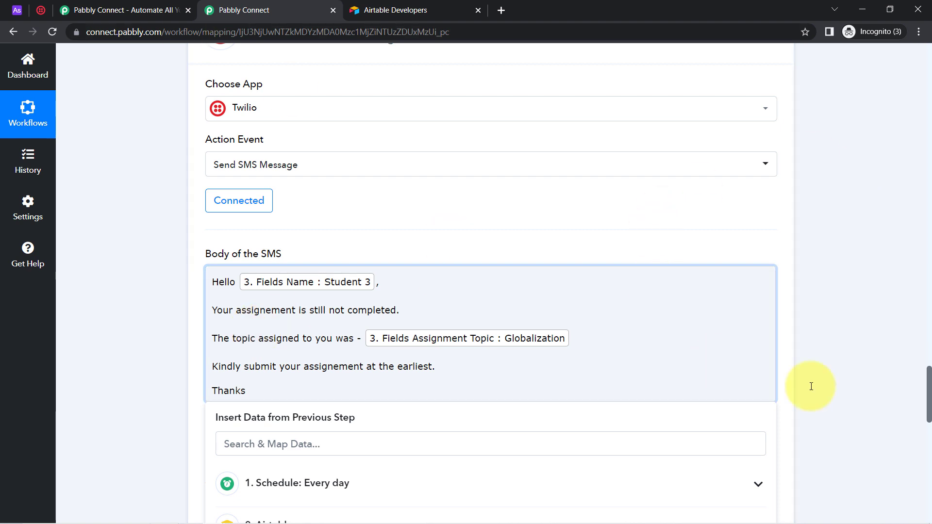
# Collapse the Schedule, Airtable, Iterator, Filter and Twilio steps to review the whole workflow.
pyautogui.moveTo(930, 379); pyautogui.dragTo(923, 19)
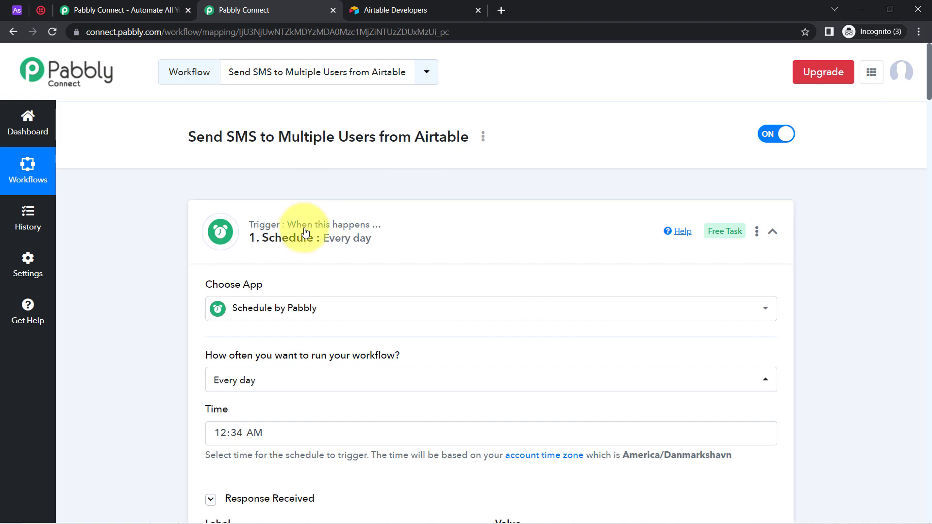
pyautogui.click(305, 233)
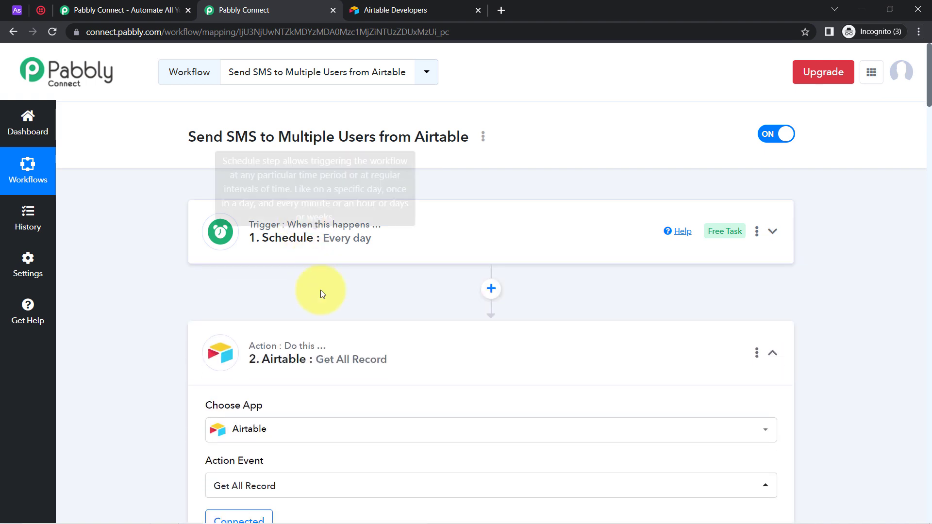
pyautogui.click(305, 341)
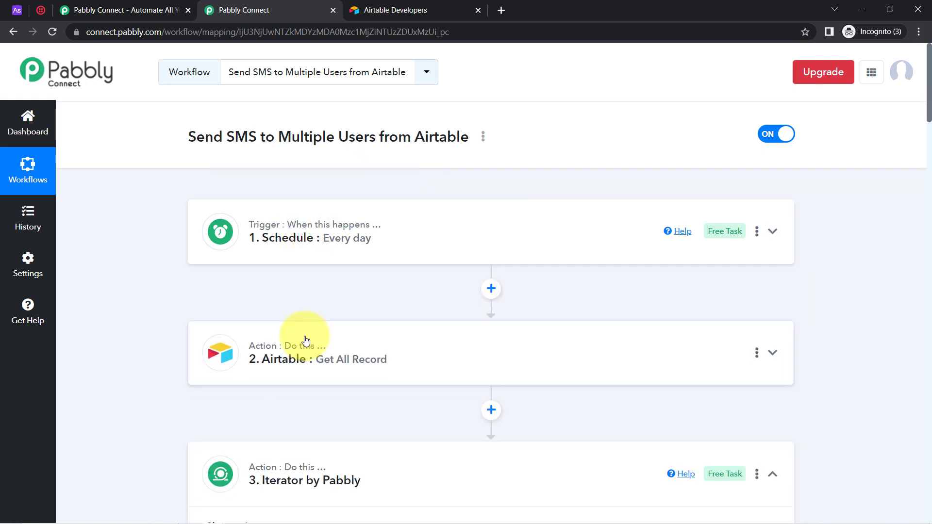
pyautogui.click(258, 490)
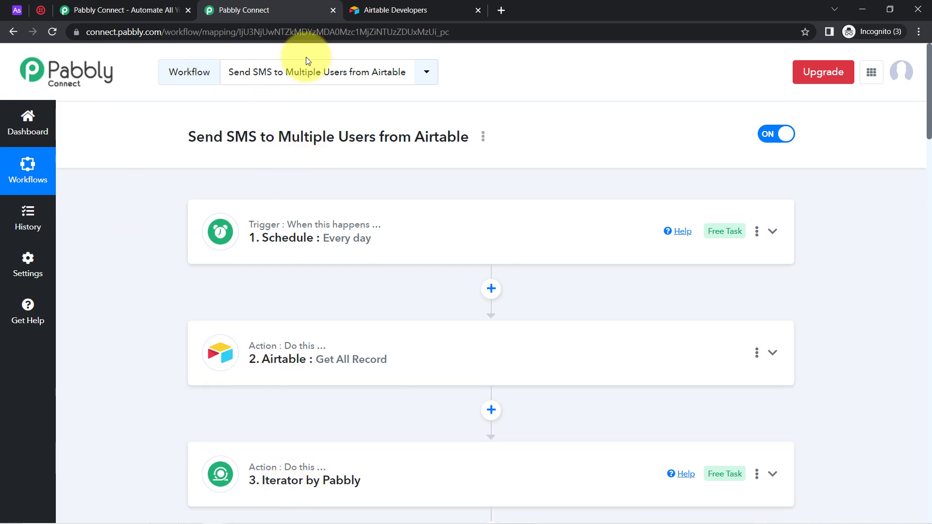
pyautogui.scroll(-3, 364, 384)
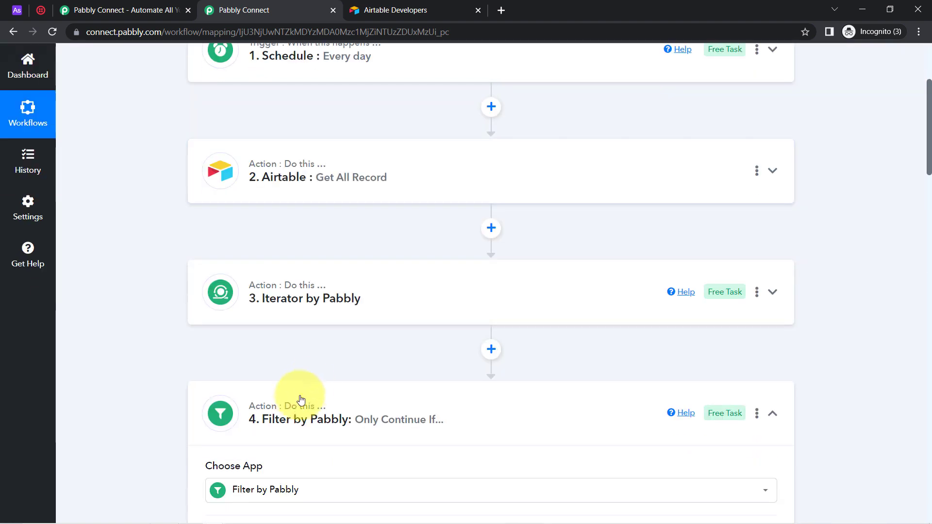
pyautogui.click(376, 391)
pyautogui.scroll(-2, 389, 295)
pyautogui.click(294, 416)
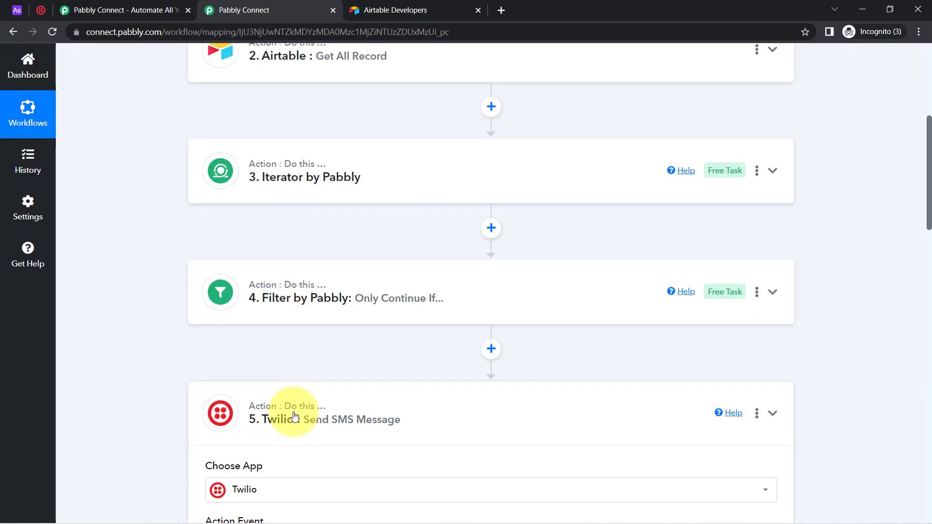
pyautogui.scroll(4, 350, 327)
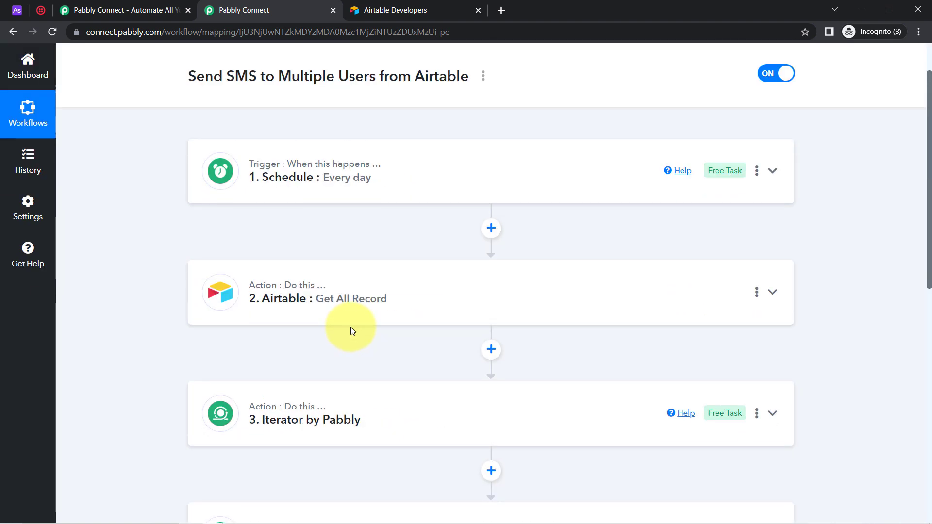
pyautogui.scroll(1, 354, 327)
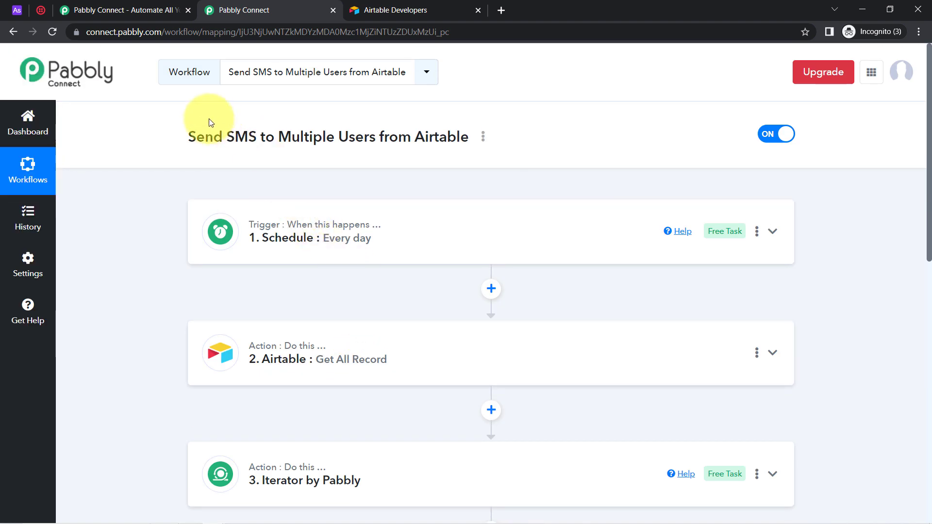
# Copy the share link of the "Send SMS to Multiple Users from Airtable" workflow and close the sharing dialog.
pyautogui.click(483, 139)
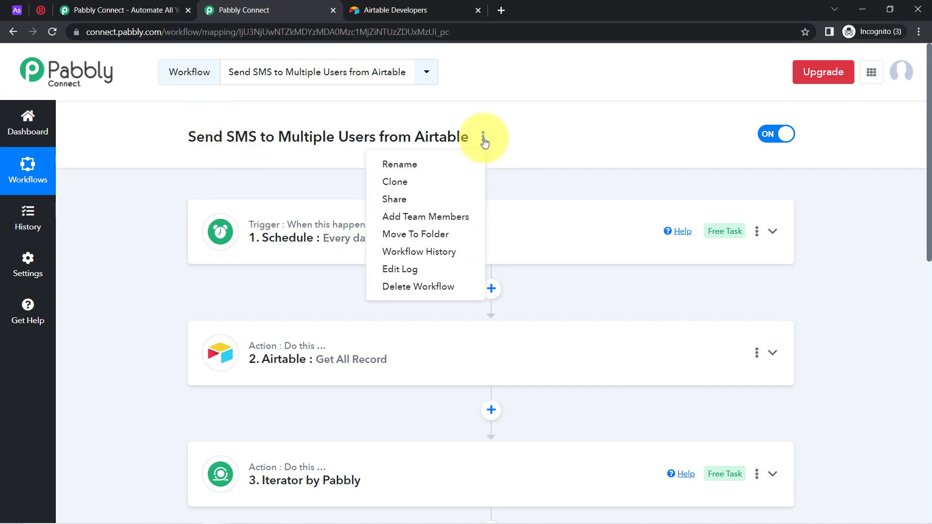
pyautogui.click(395, 199)
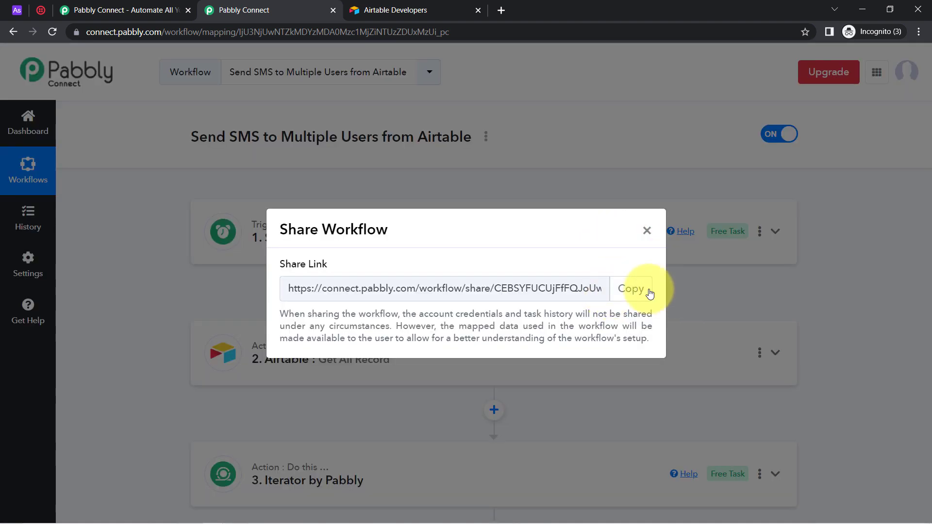
pyautogui.click(631, 291)
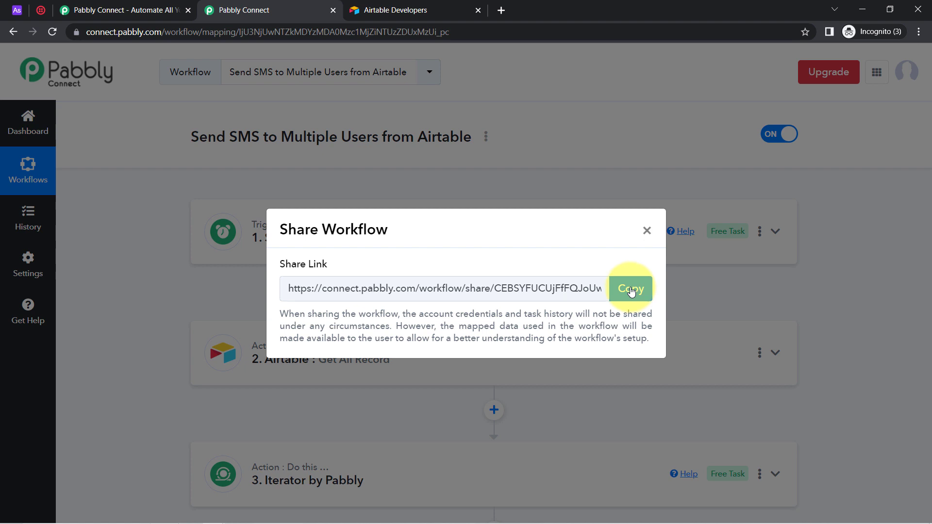
pyautogui.click(631, 290)
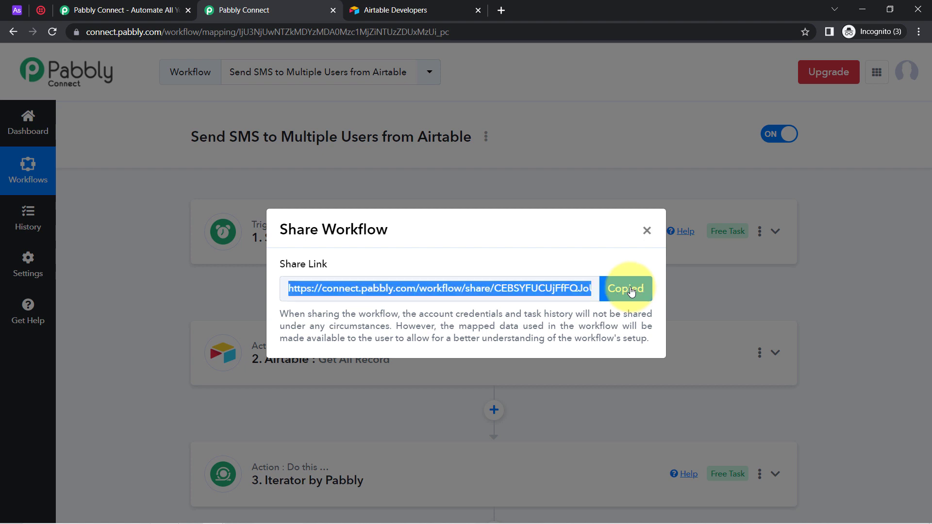
pyautogui.click(647, 230)
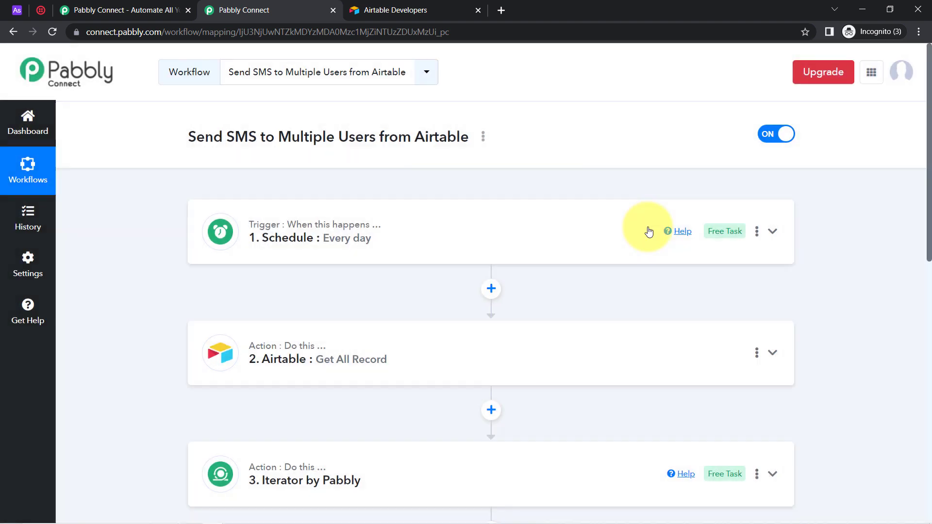